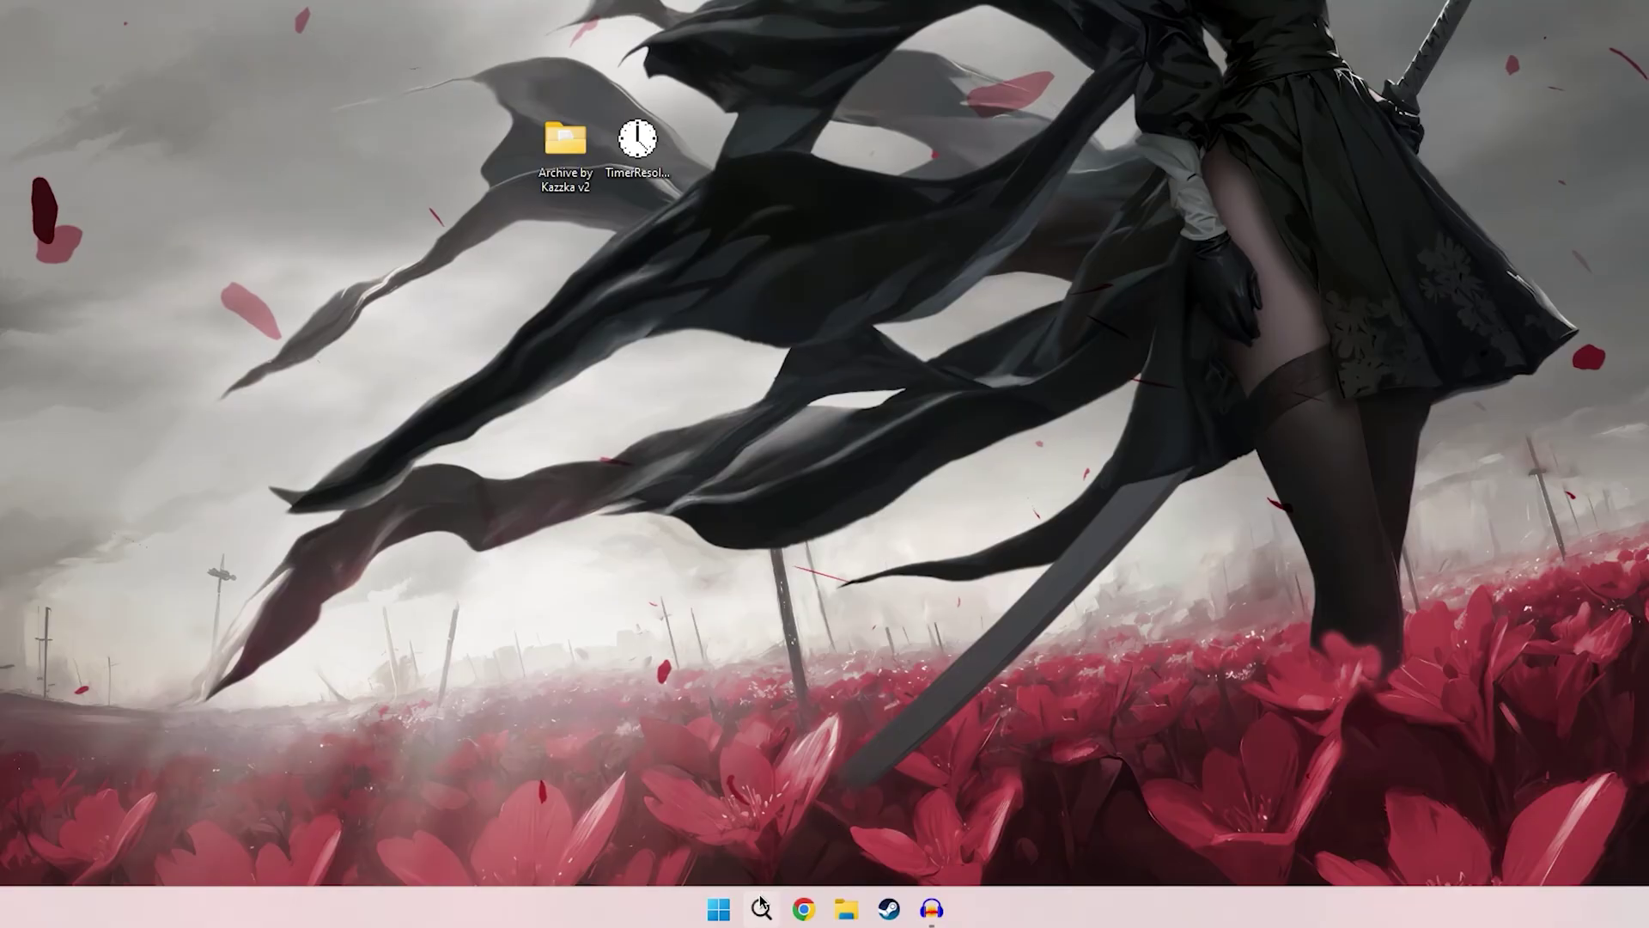
# - Check the available power plans, including the additional ones, in the Control Panel's Электропитание page and close the window
pyautogui.press('super+s')
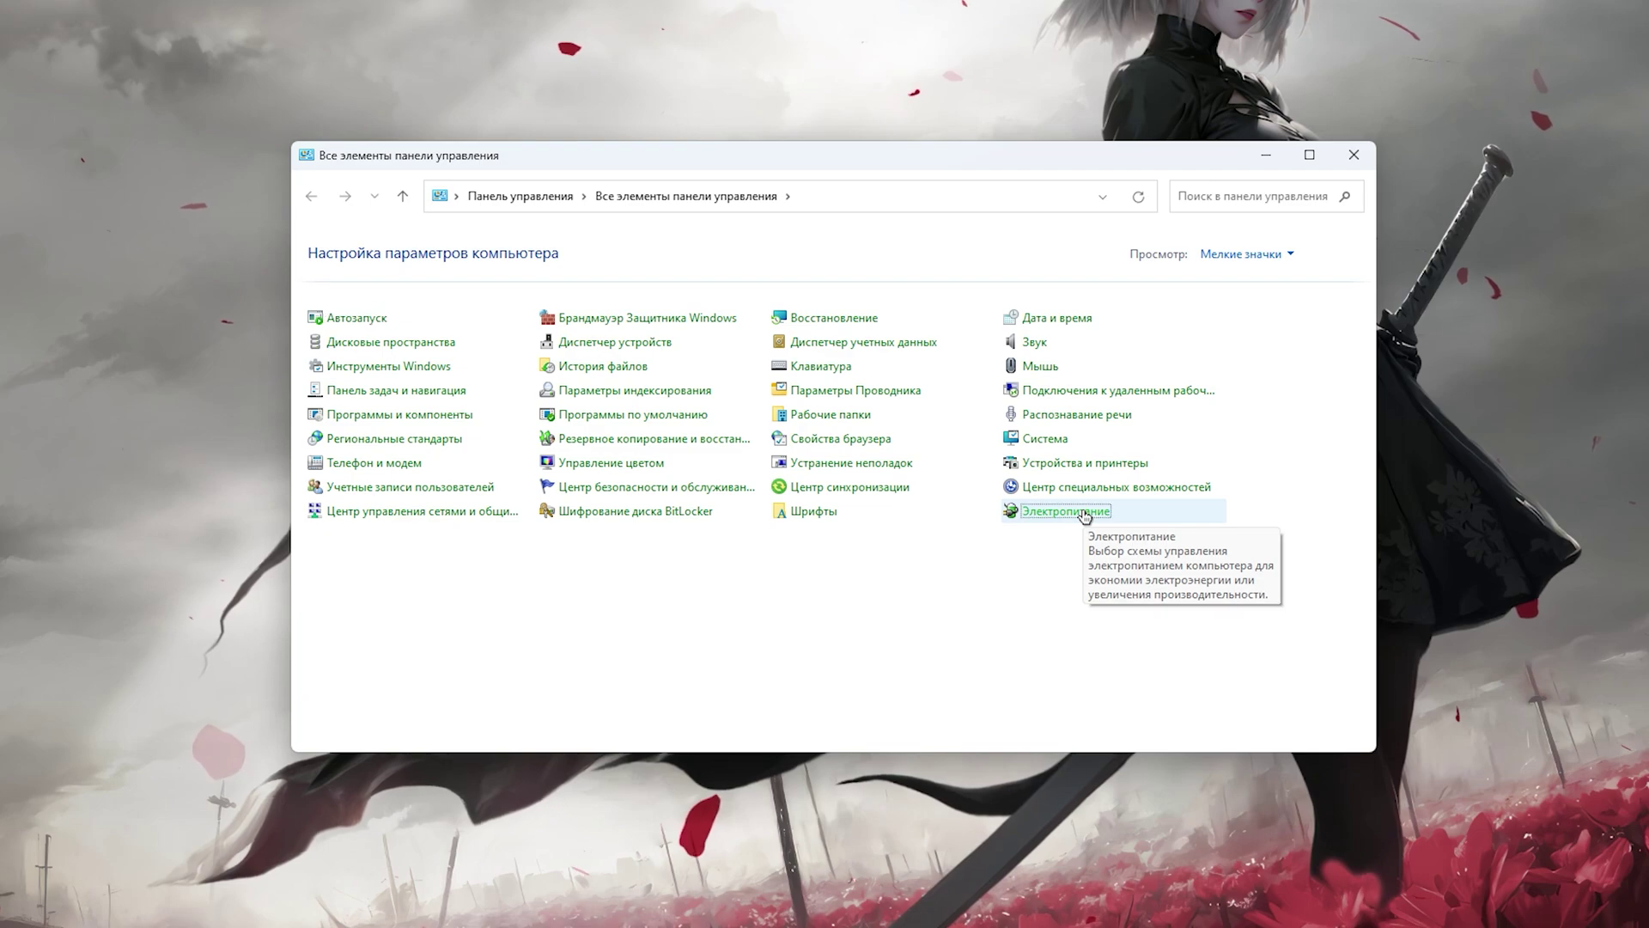
pyautogui.click(986, 496)
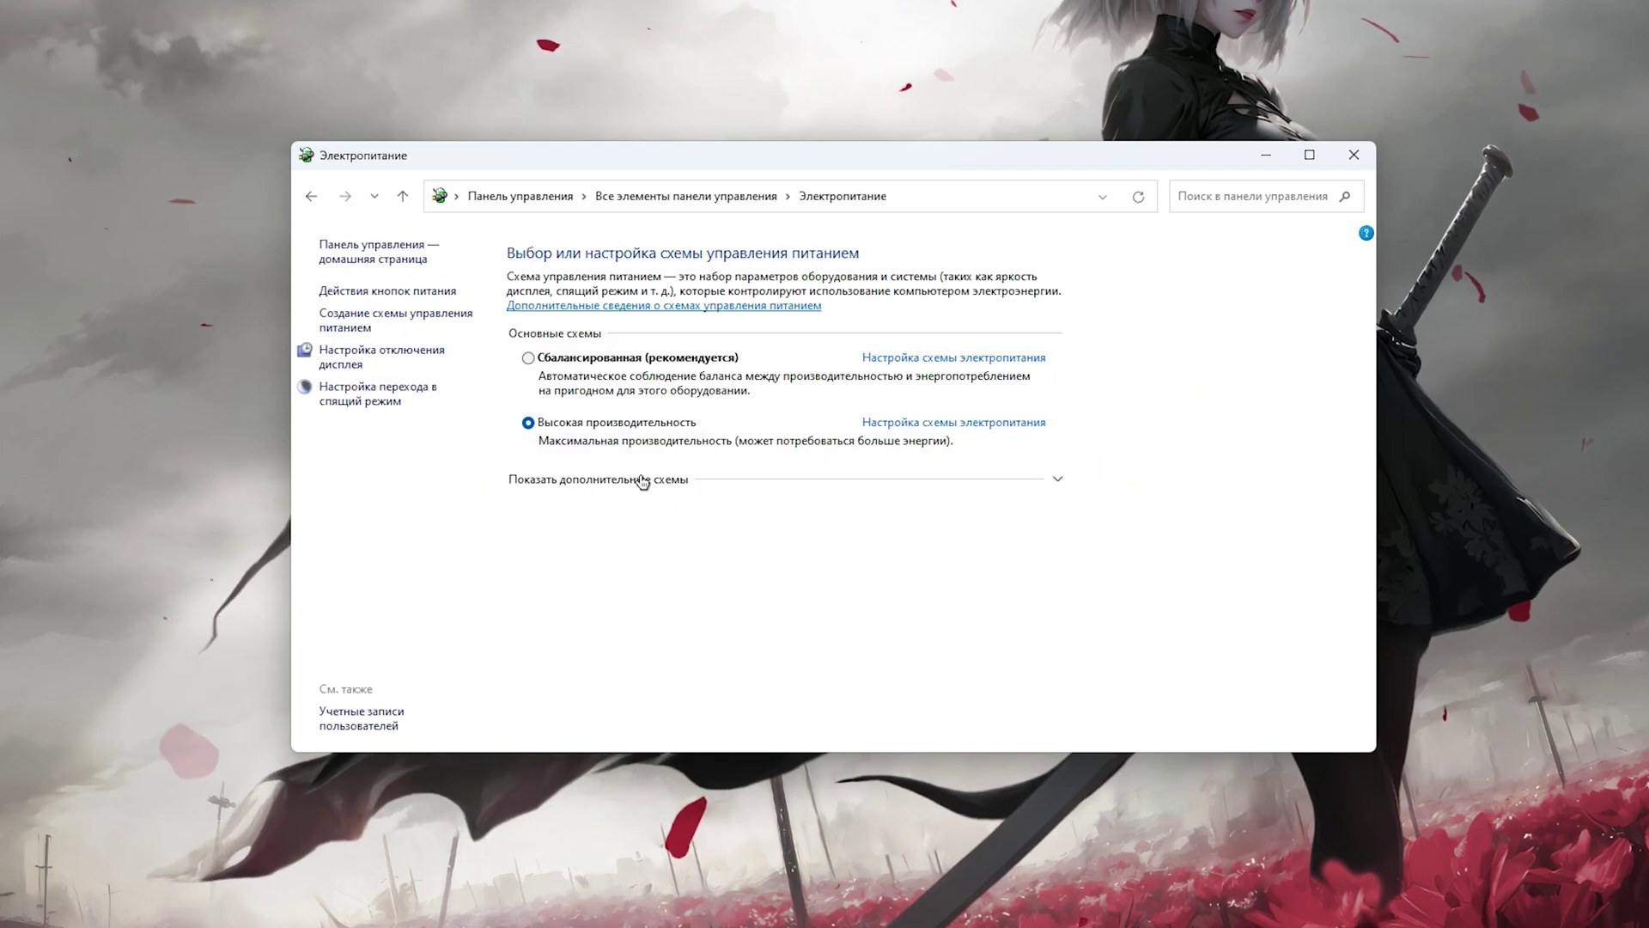
pyautogui.click(643, 481)
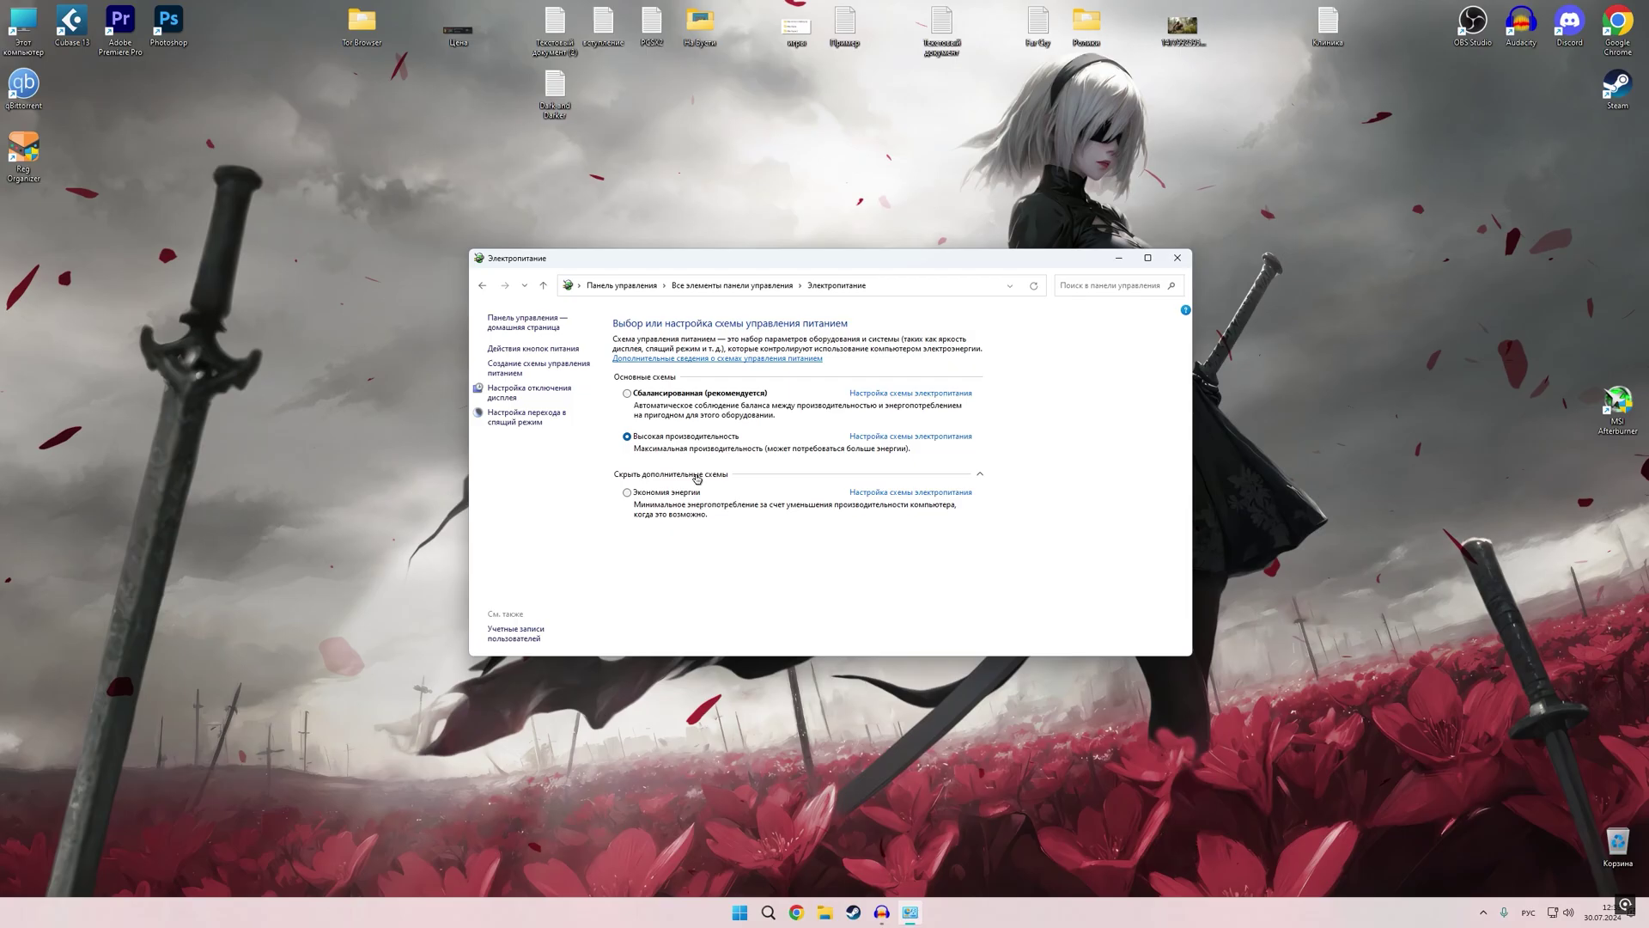
pyautogui.click(697, 476)
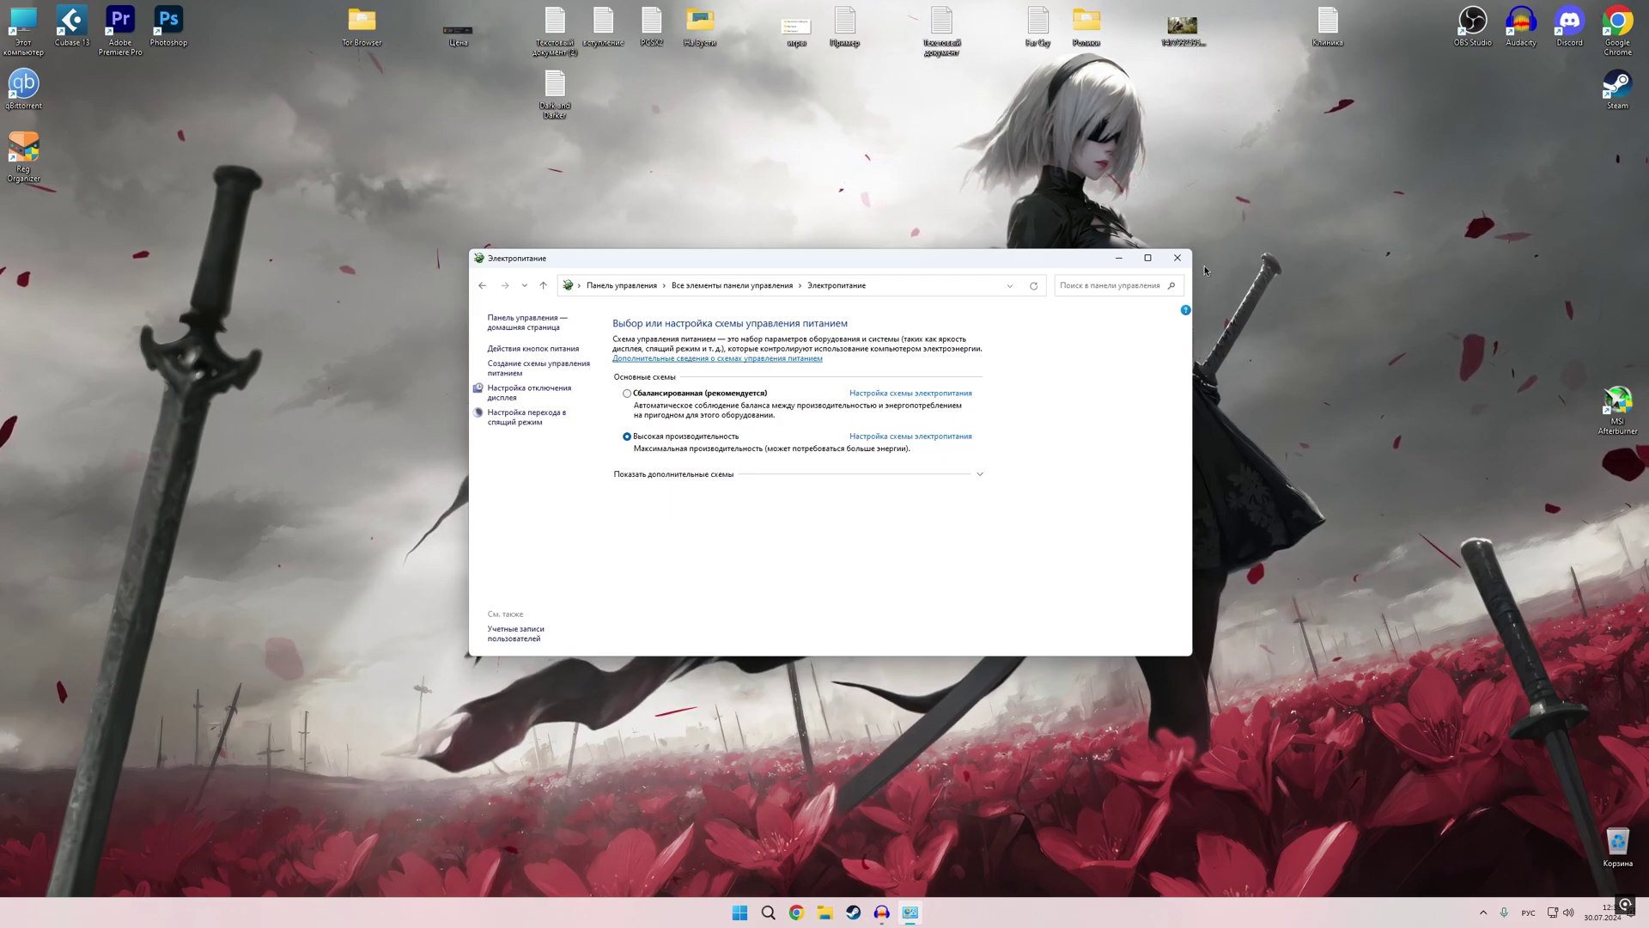
pyautogui.click(1178, 258)
pyautogui.rightClick(1037, 140)
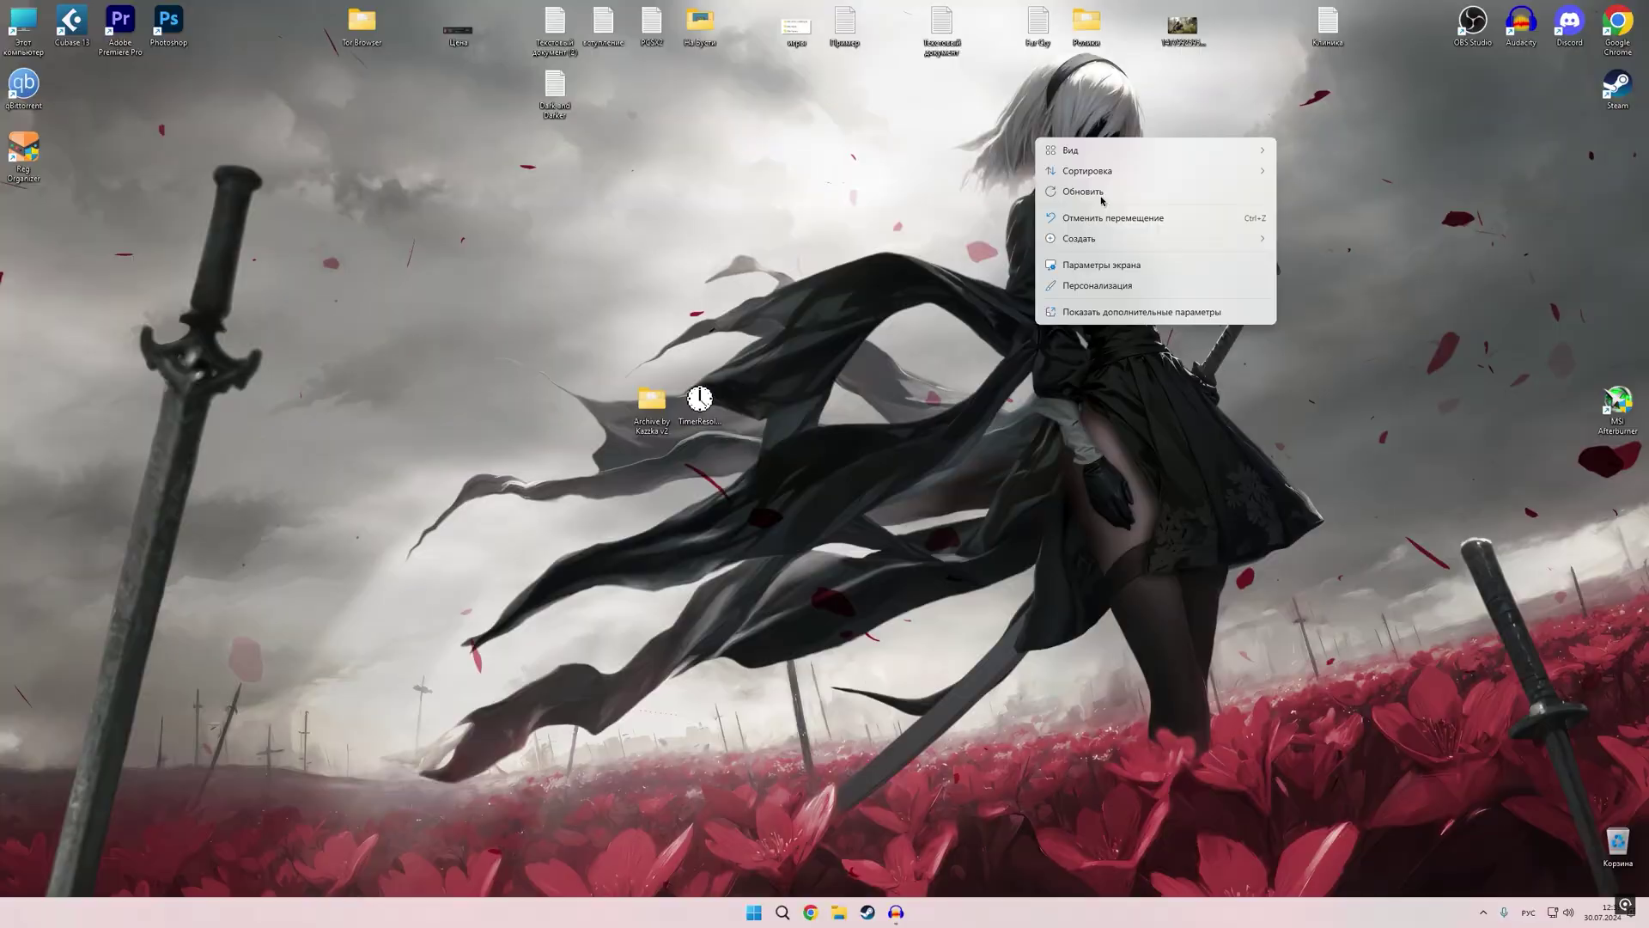
# - Search Windows for "наст" and open the Настройки графики system settings
pyautogui.click(782, 913)
pyautogui.write('настро')
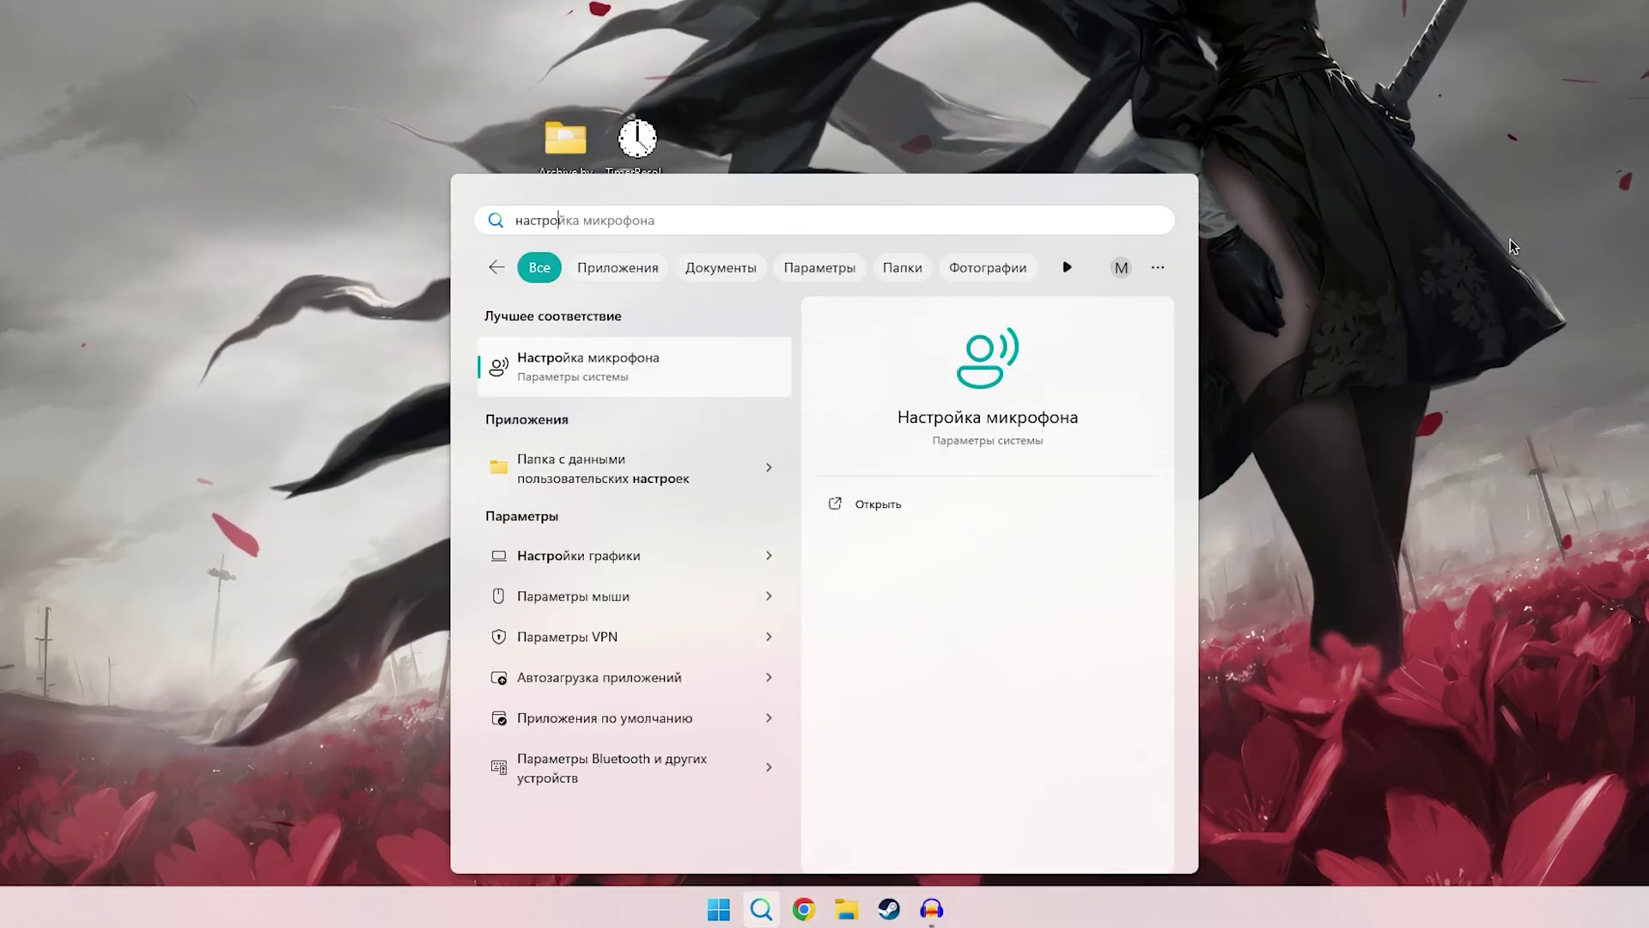
pyautogui.press('BackSpace')
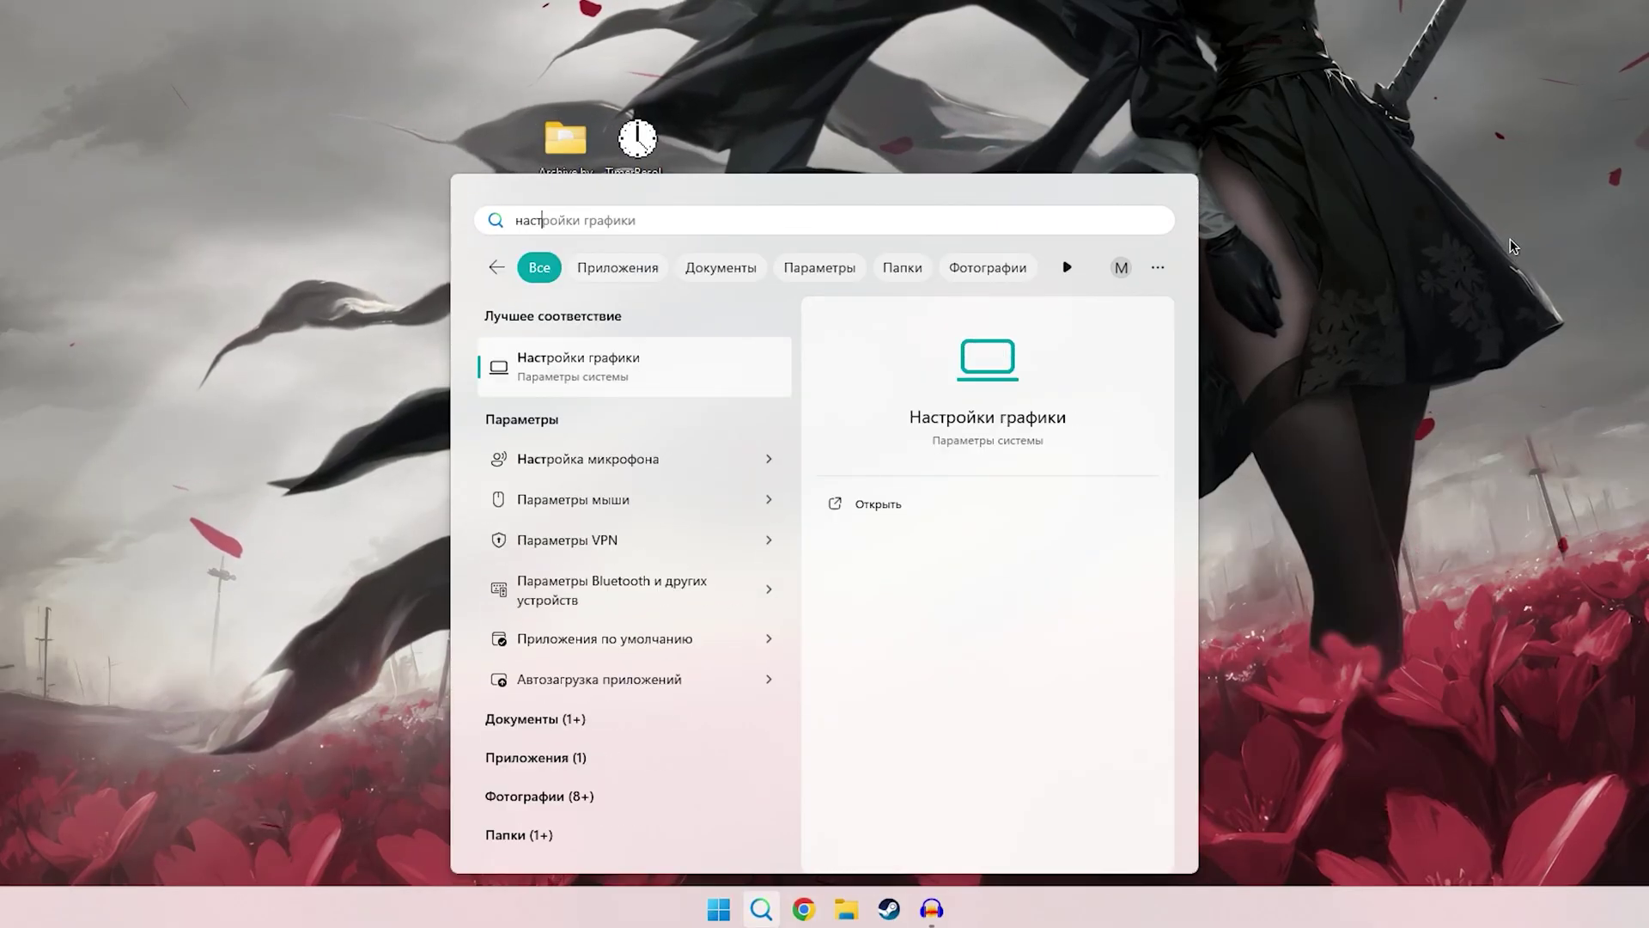
pyautogui.press('Return')
# - Add DungeonCrawler from D:\Games\Steam\steamapps\common\Dark and Darker\DungeonCrawler\Binaries\Win64 as a classic application in the graphics settings list
pyautogui.click(410, 386)
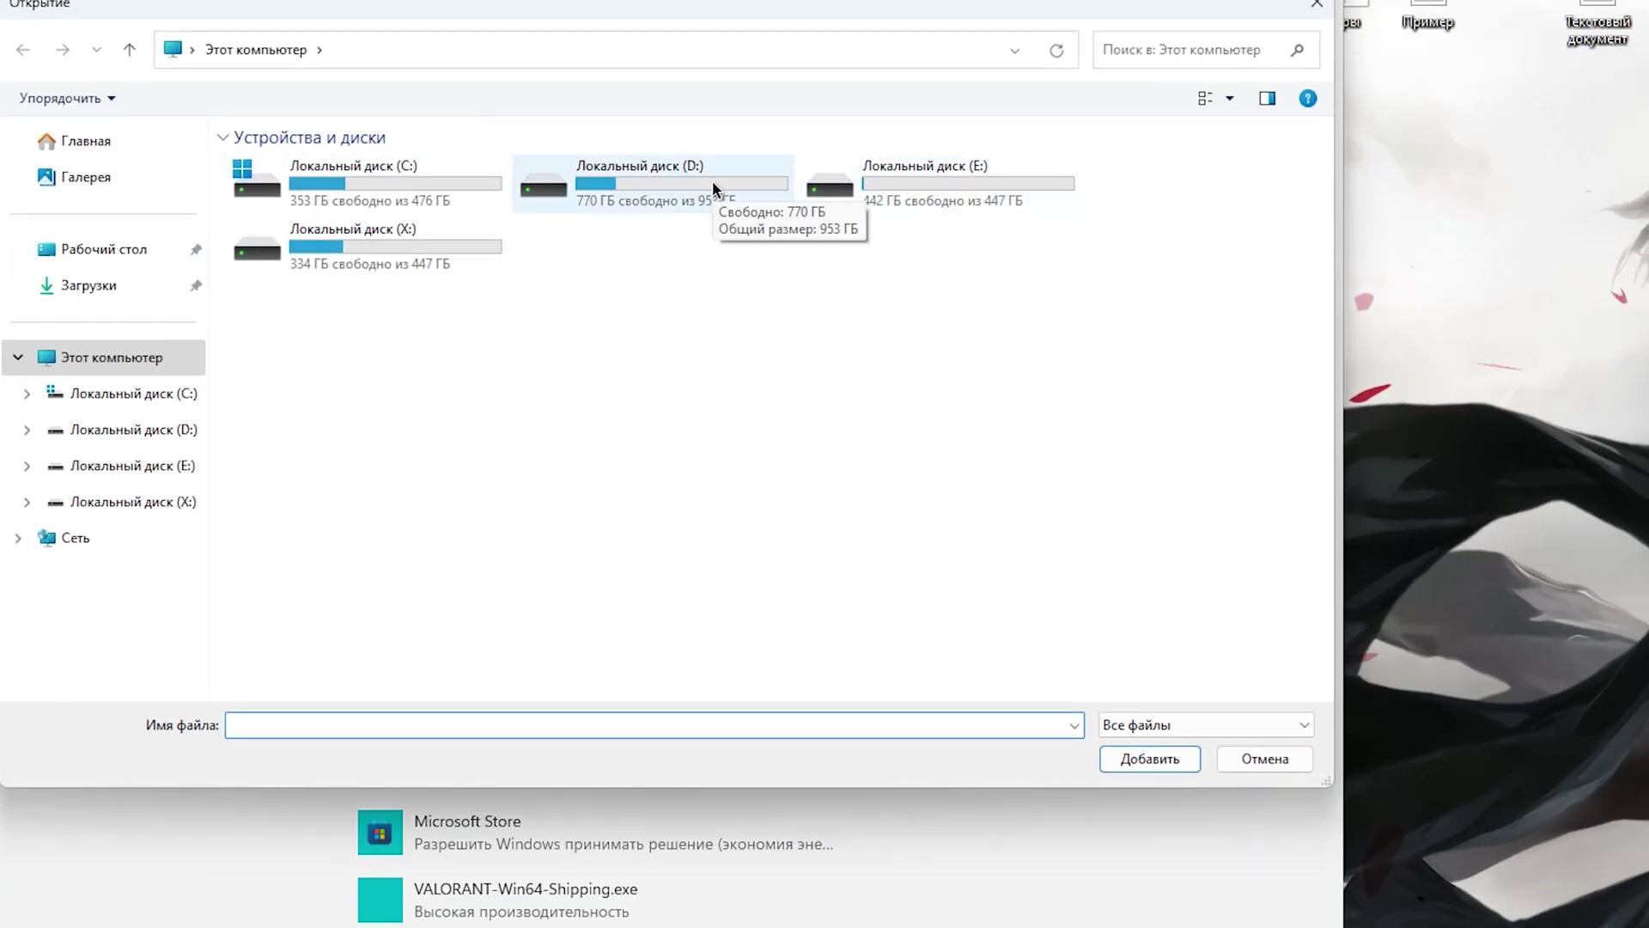
pyautogui.doubleClick(713, 184)
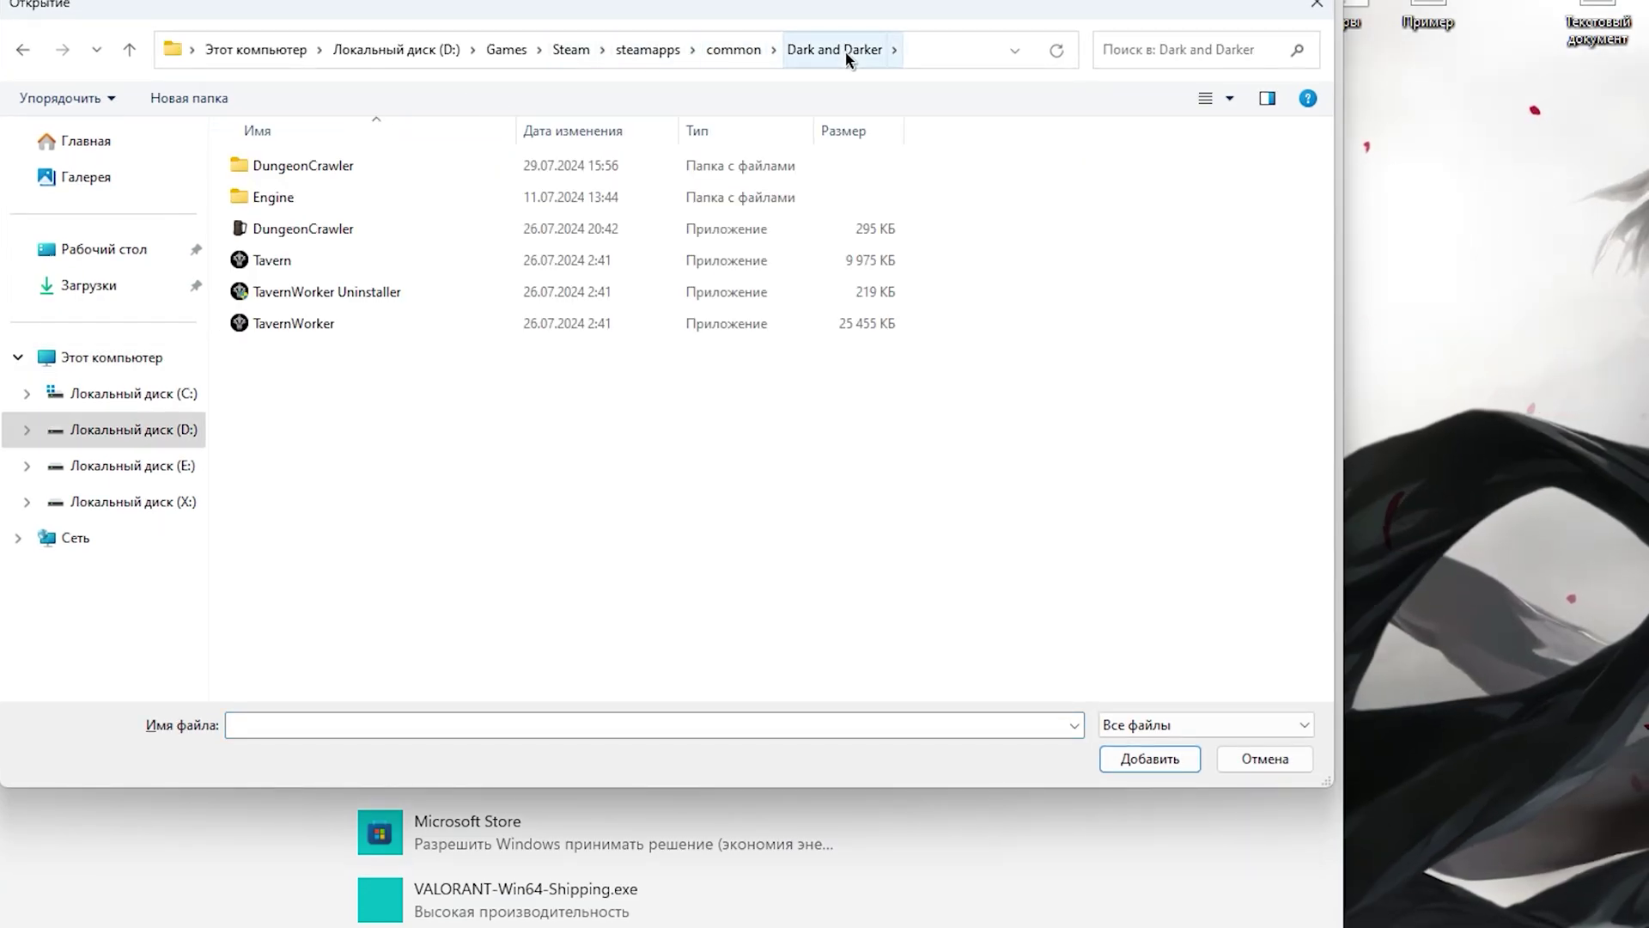
pyautogui.click(378, 174)
pyautogui.doubleClick(378, 174)
pyautogui.doubleClick(508, 195)
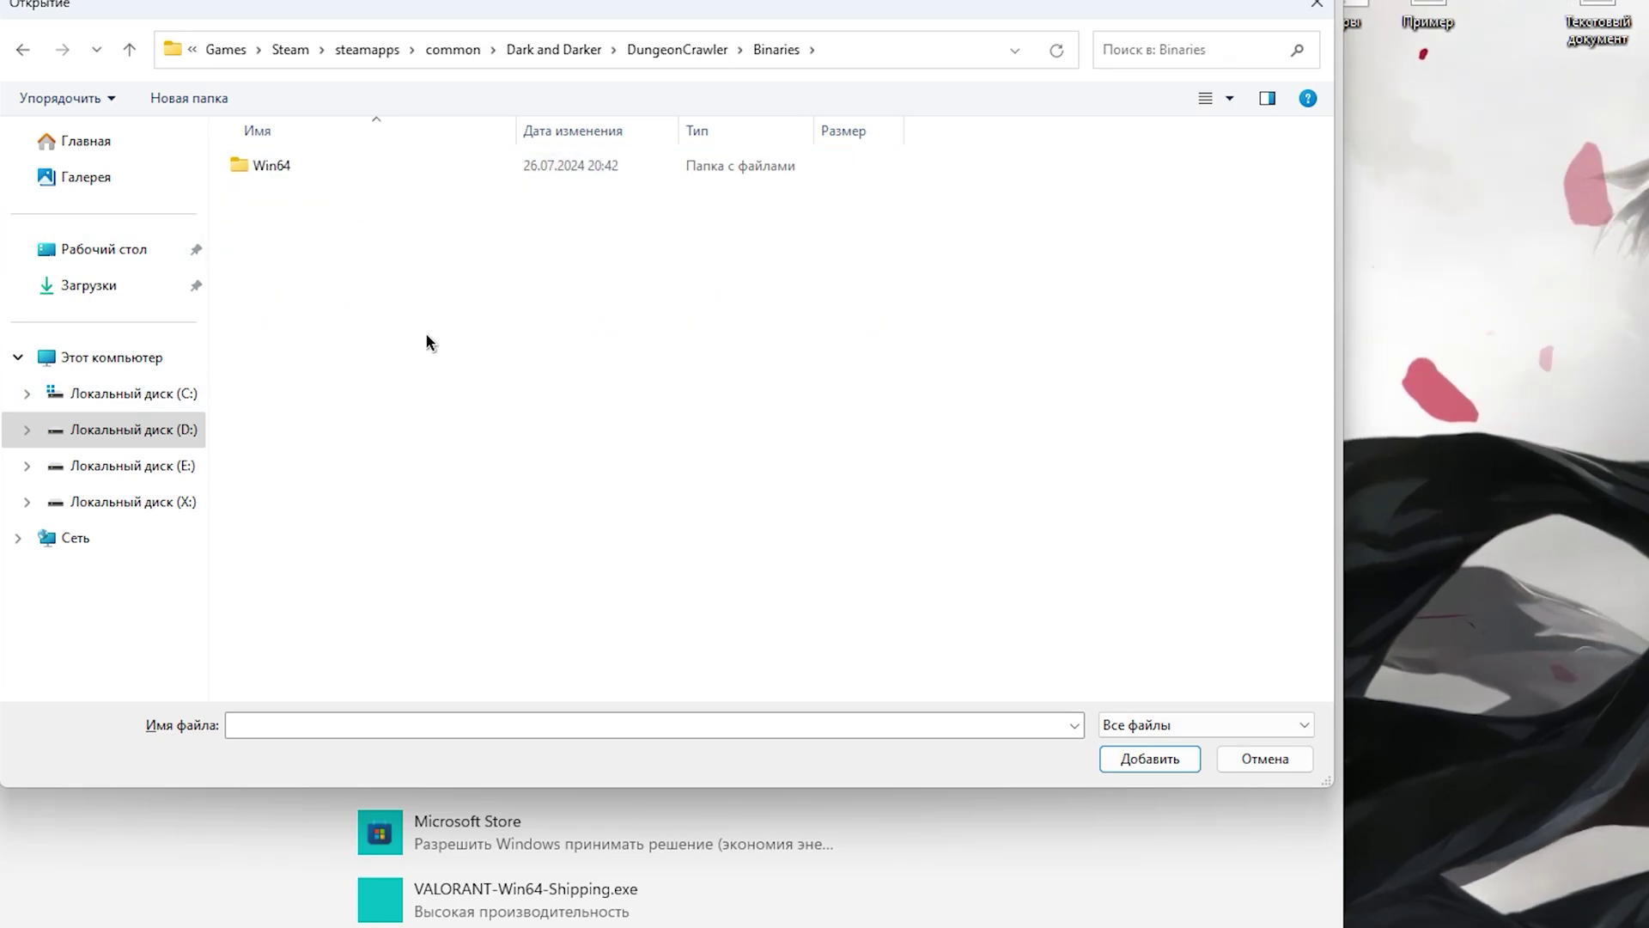
pyautogui.click(317, 164)
pyautogui.doubleClick(317, 163)
pyautogui.click(316, 197)
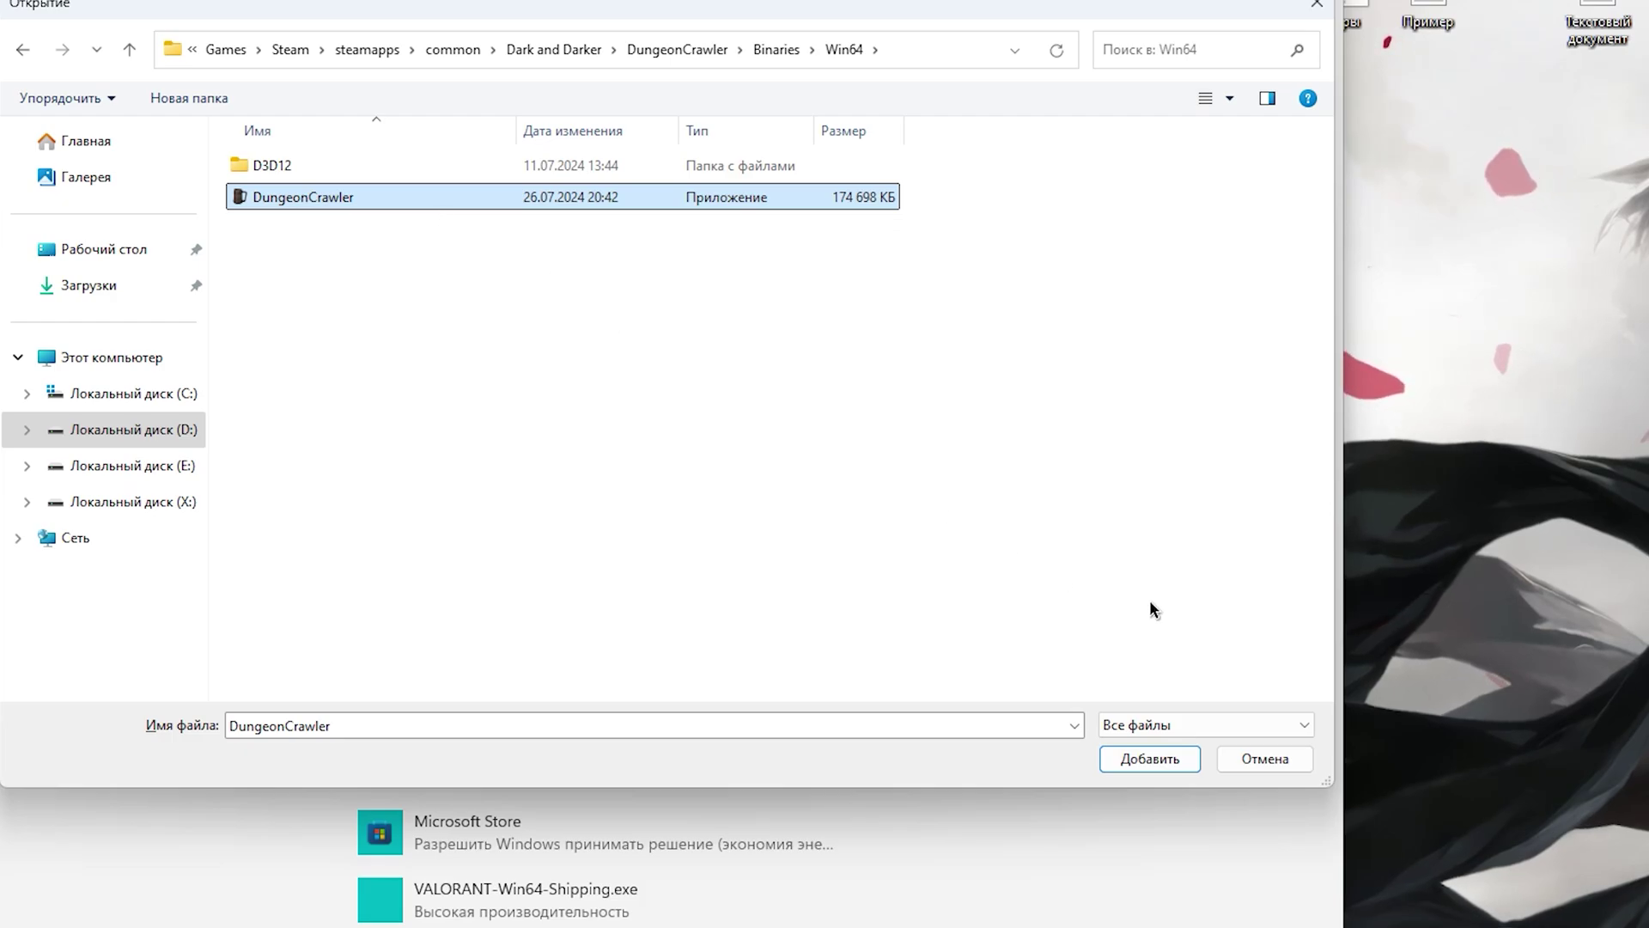
pyautogui.click(1132, 759)
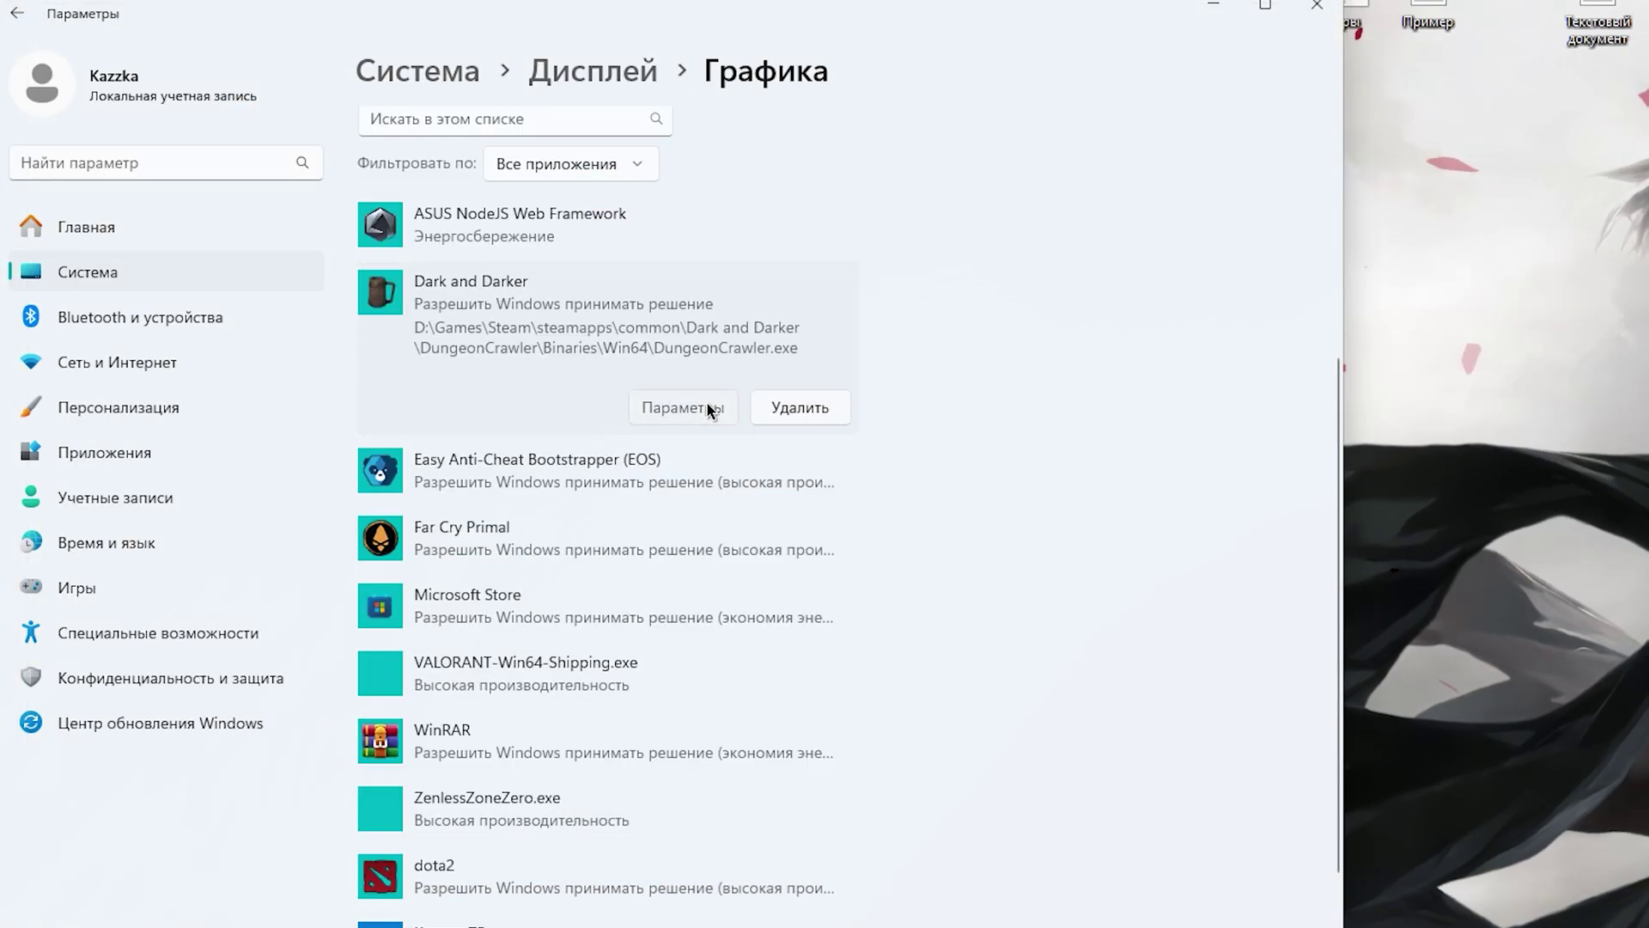
# - Set Dark and Darker's graphics preference to Высокая производительность and save it
pyautogui.click(707, 402)
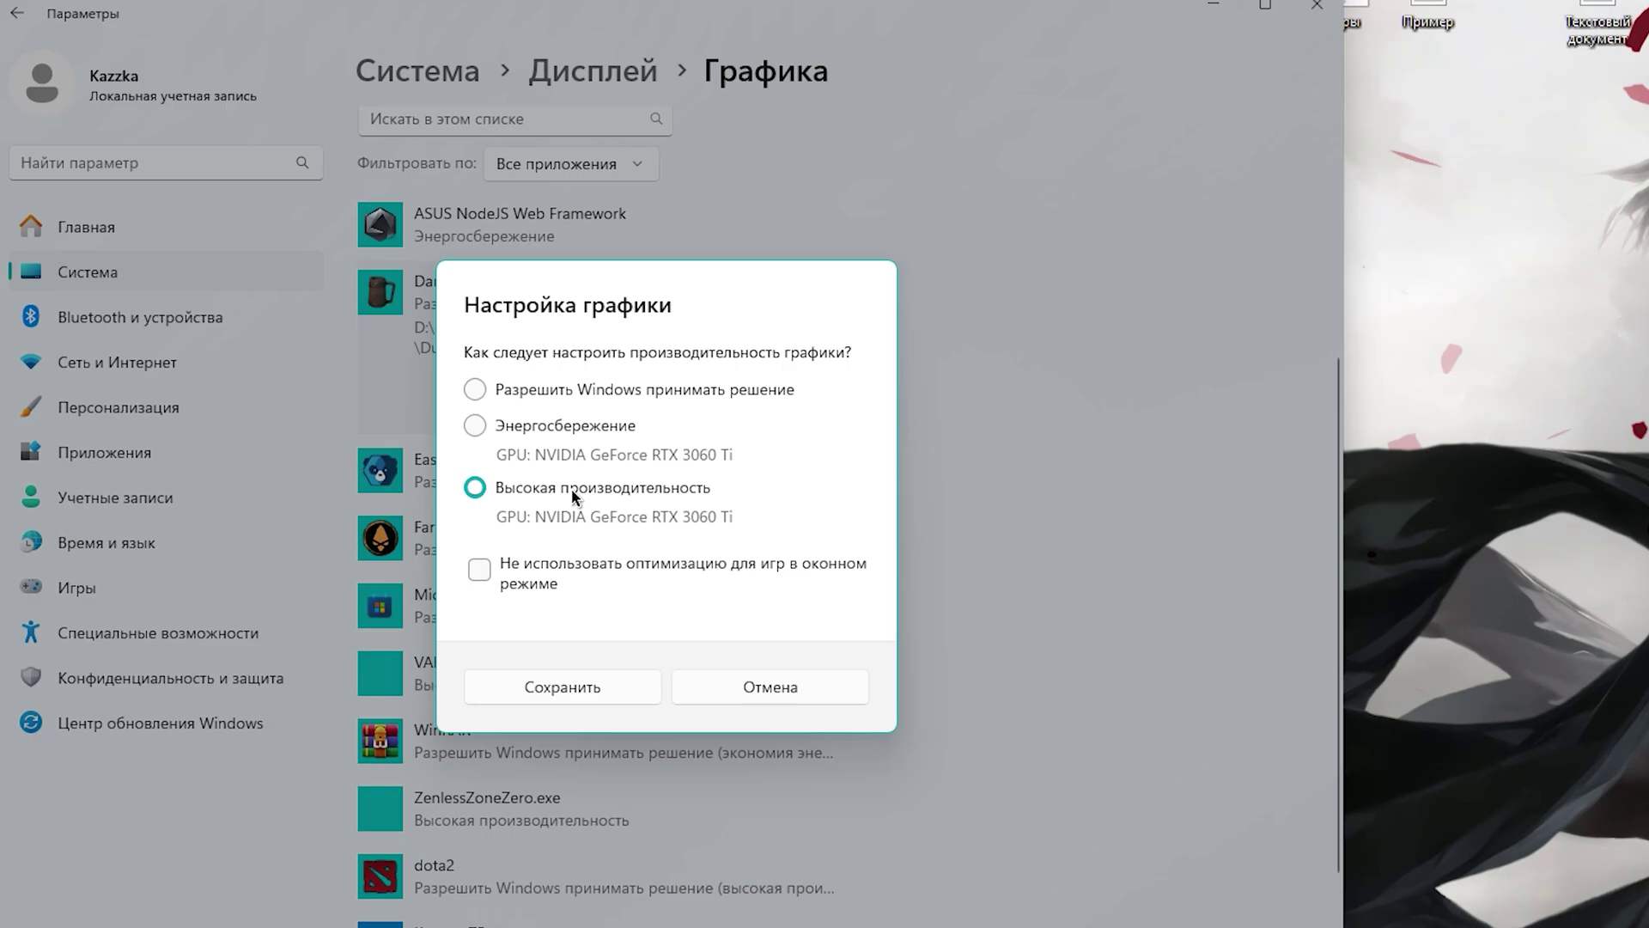
pyautogui.click(554, 688)
# - In the default graphics settings, switch hardware-accelerated GPU scheduling on and back off, and toggle the optimization for windowed games
pyautogui.scroll(5, 554, 601)
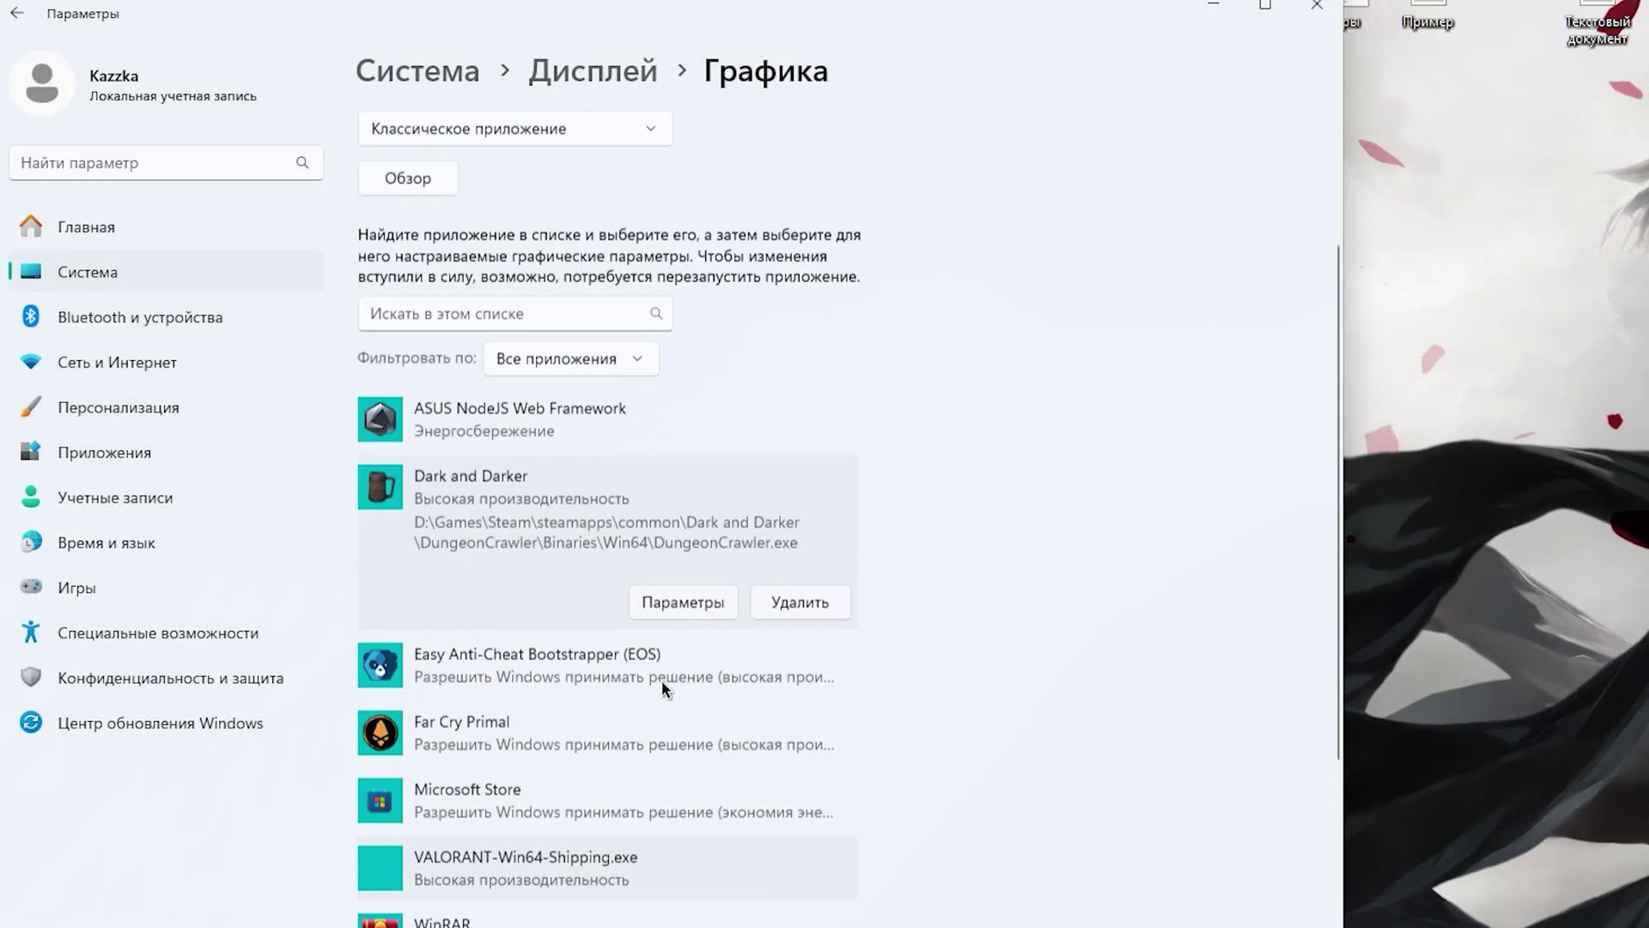
pyautogui.click(548, 184)
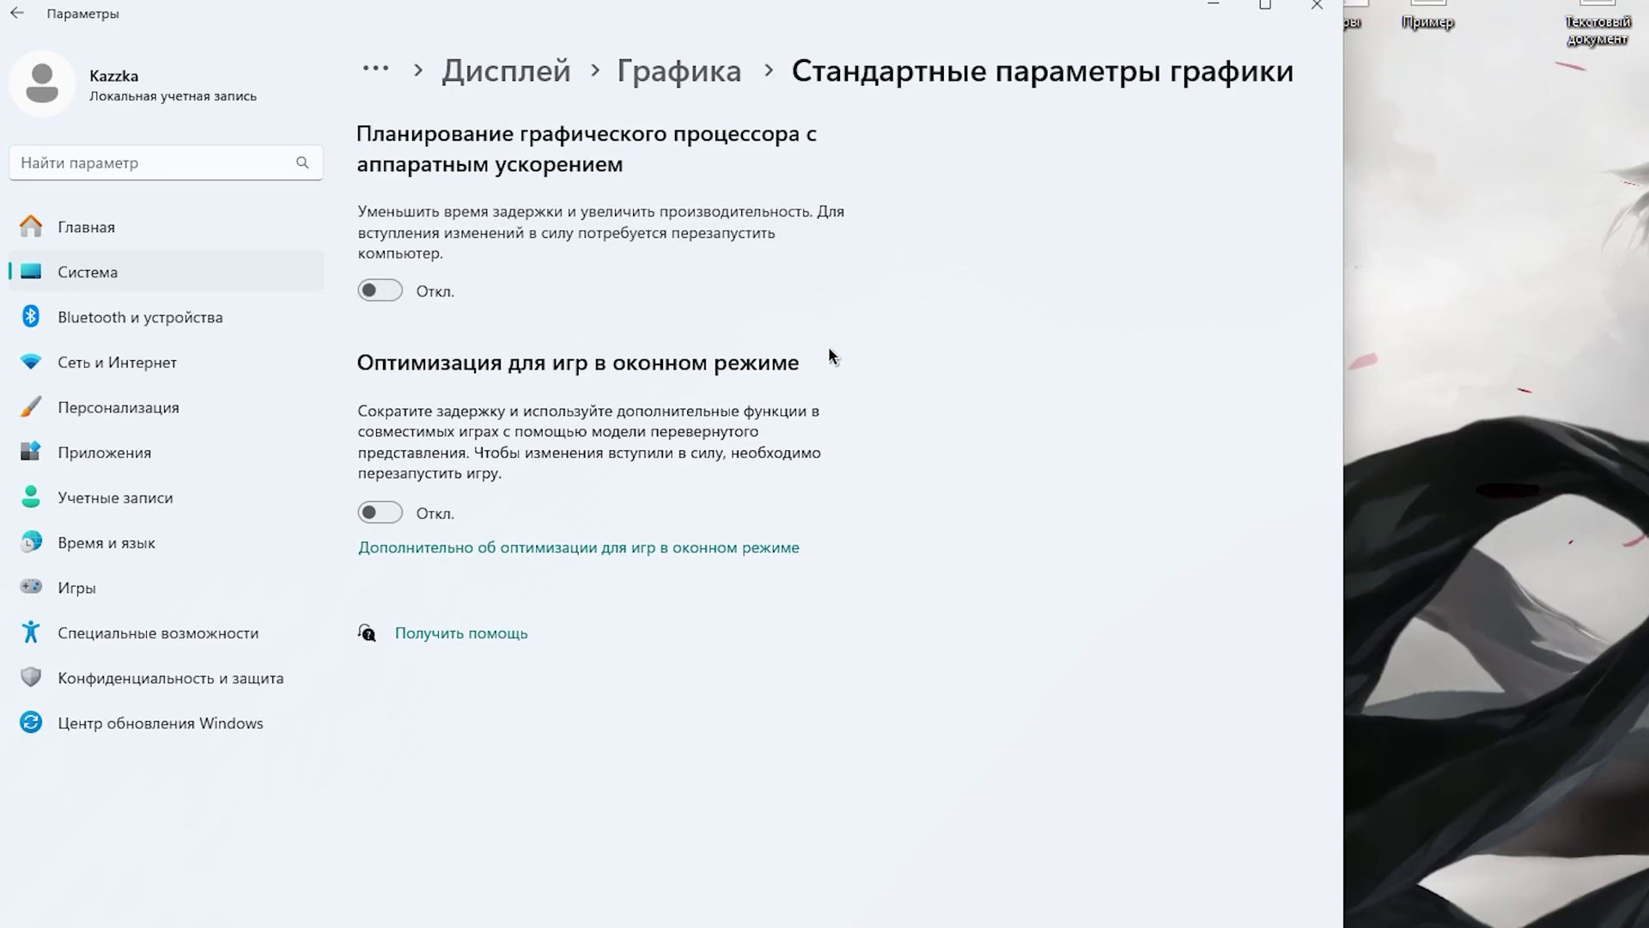
pyautogui.click(375, 296)
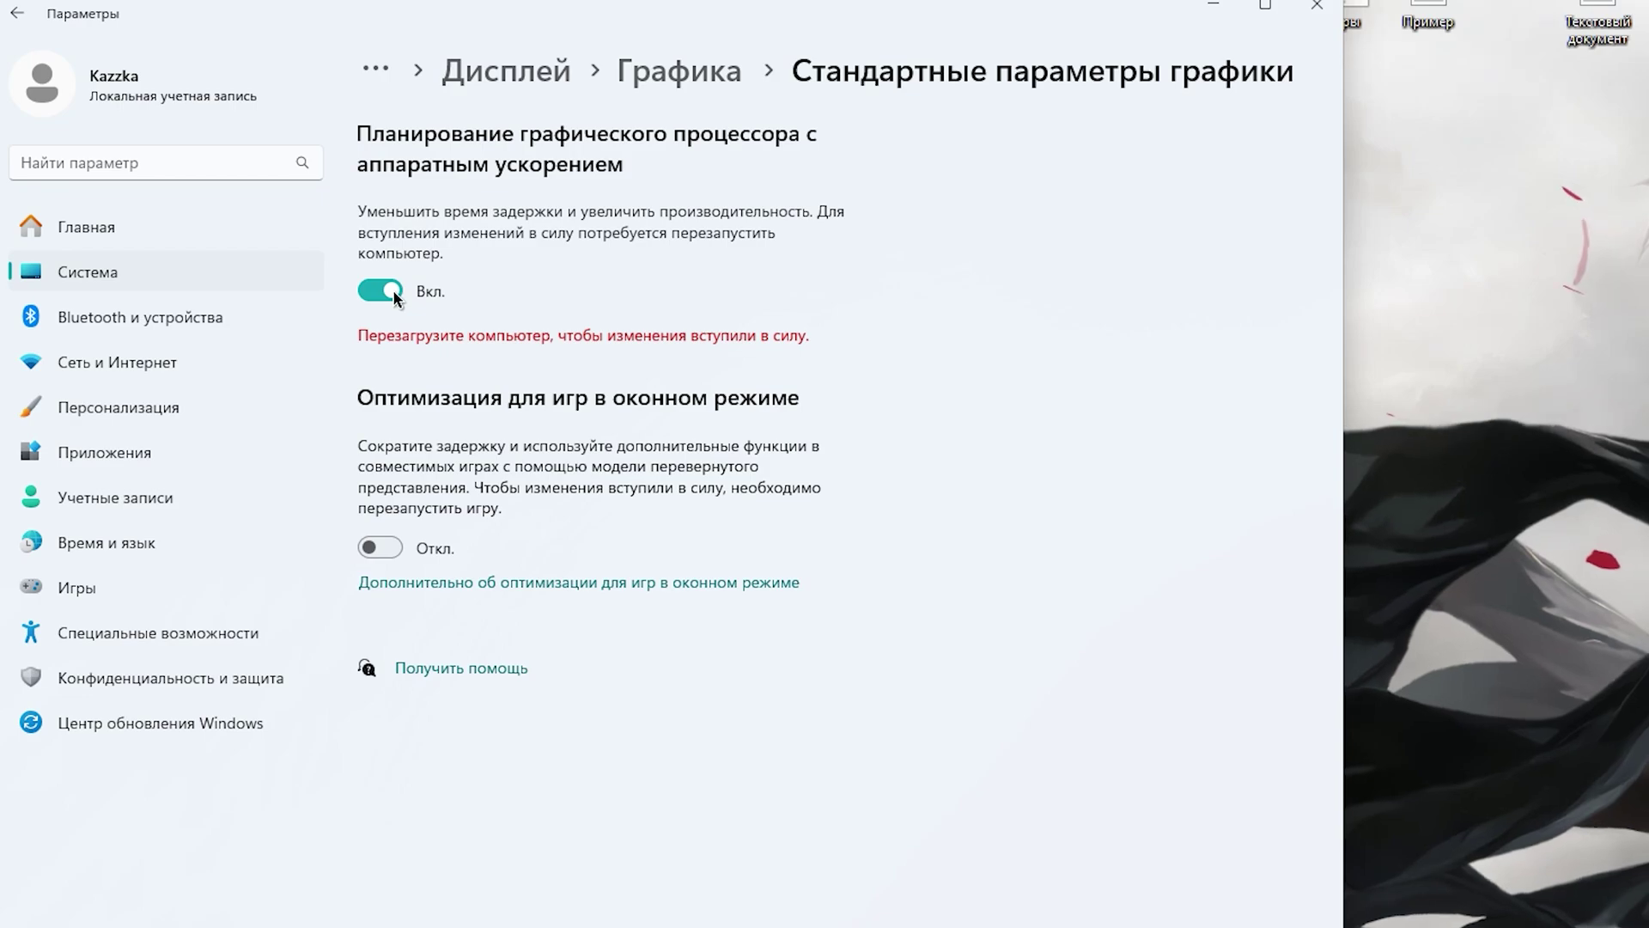
pyautogui.click(392, 291)
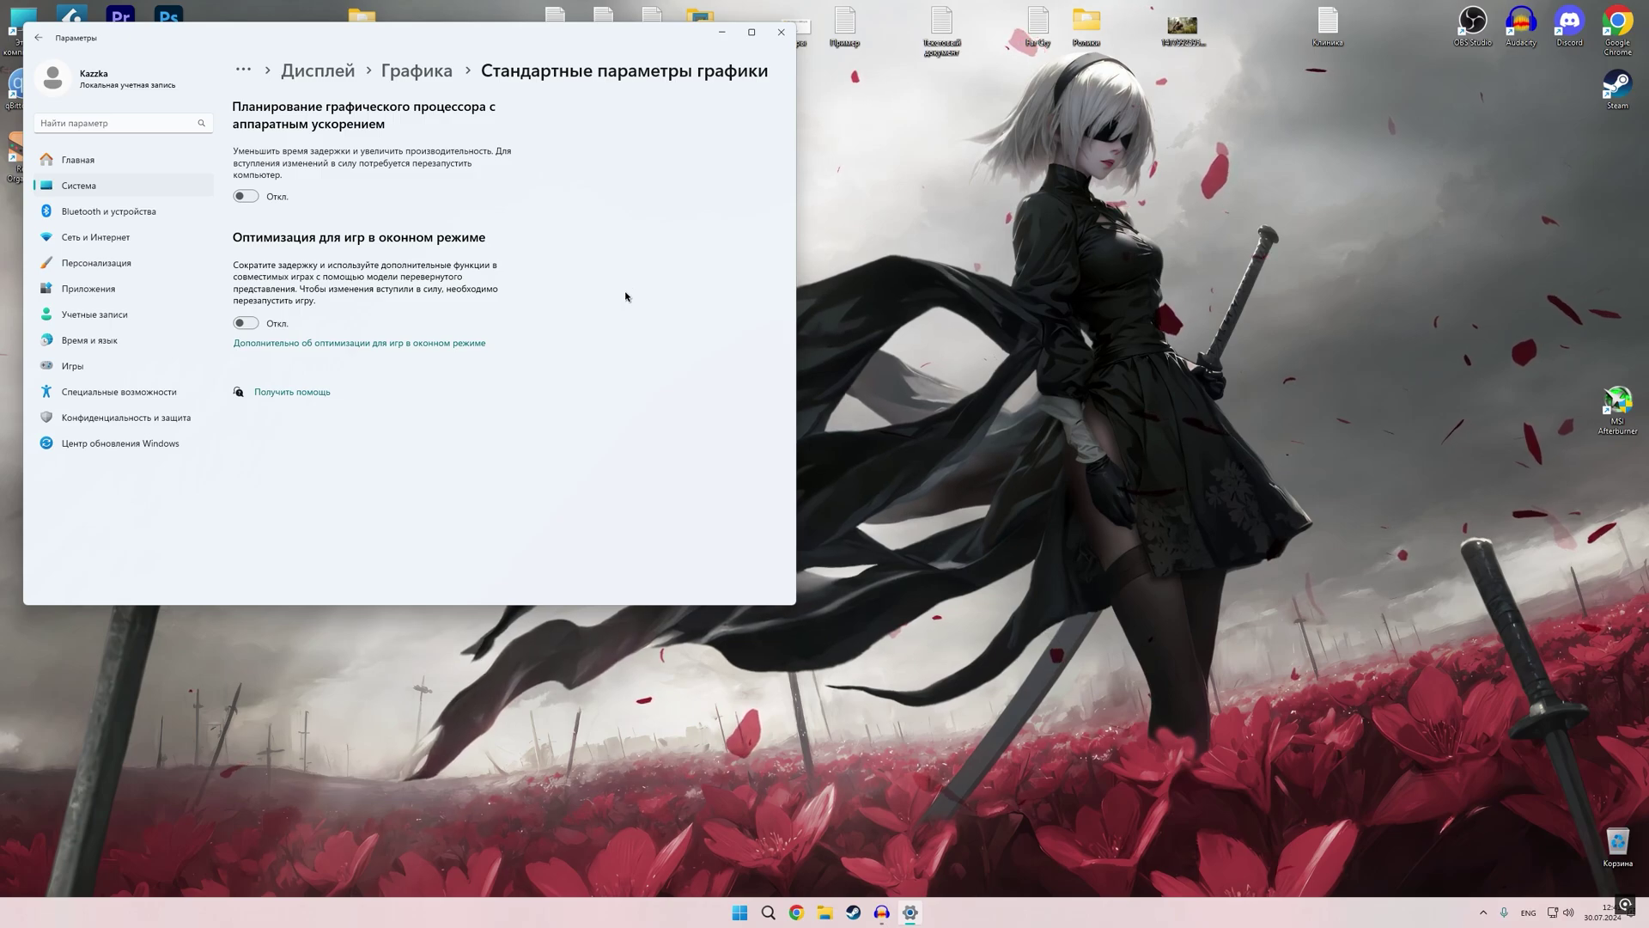
pyautogui.click(247, 324)
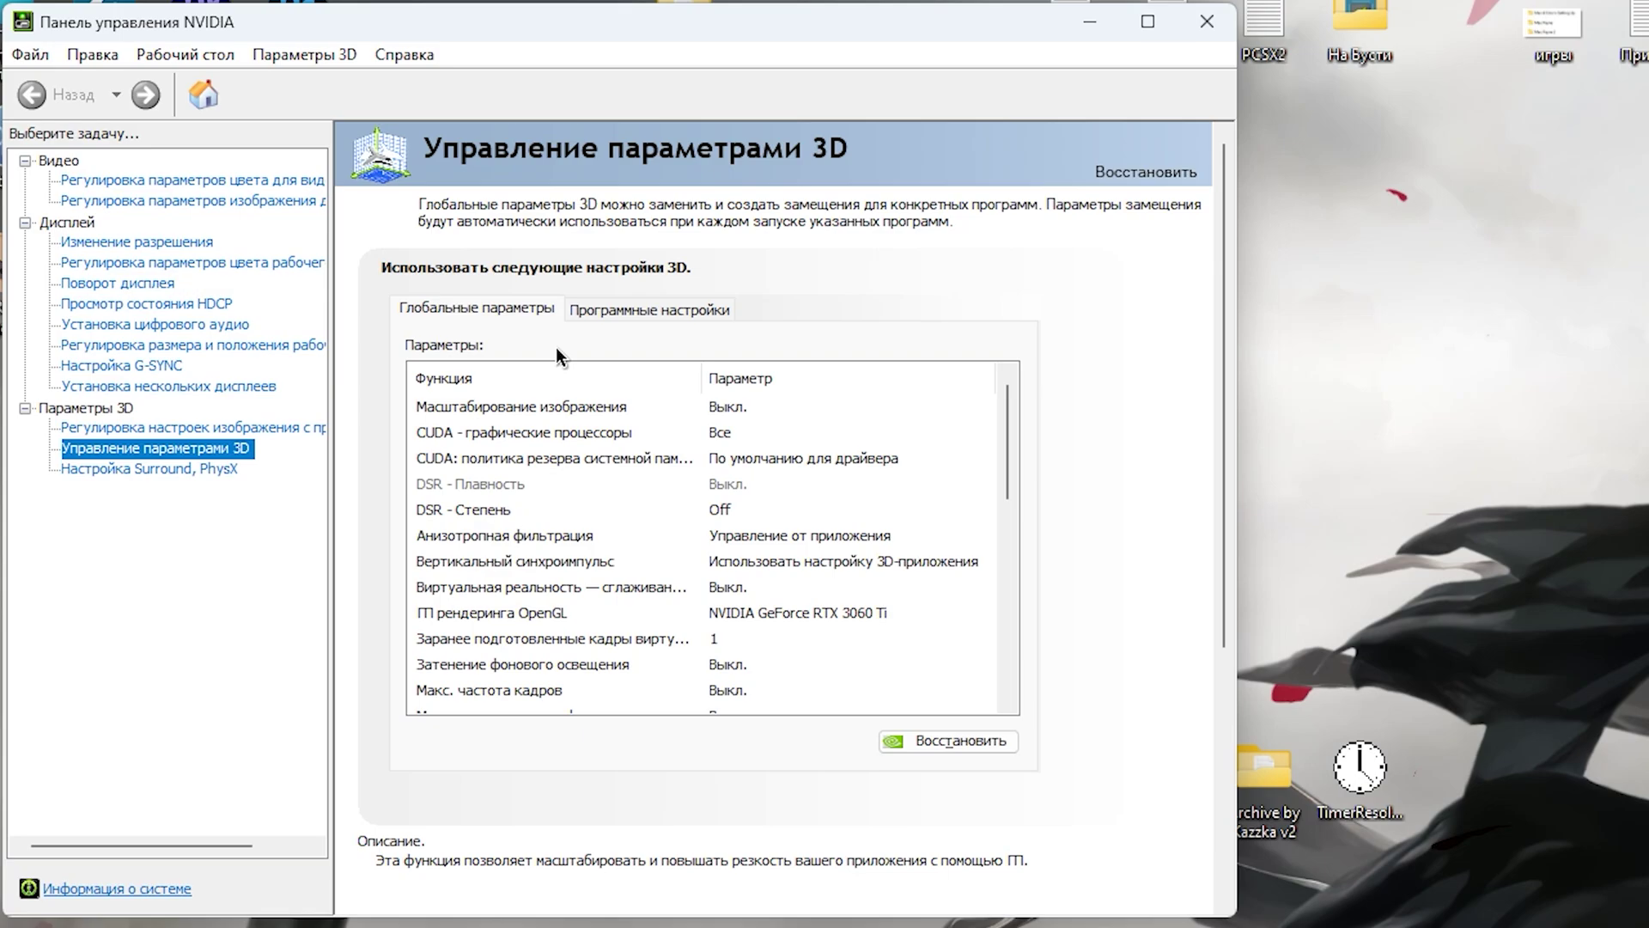
# - Show the program-specific 3D settings in the NVIDIA Control Panel and look through the list of available programs
pyautogui.click(656, 307)
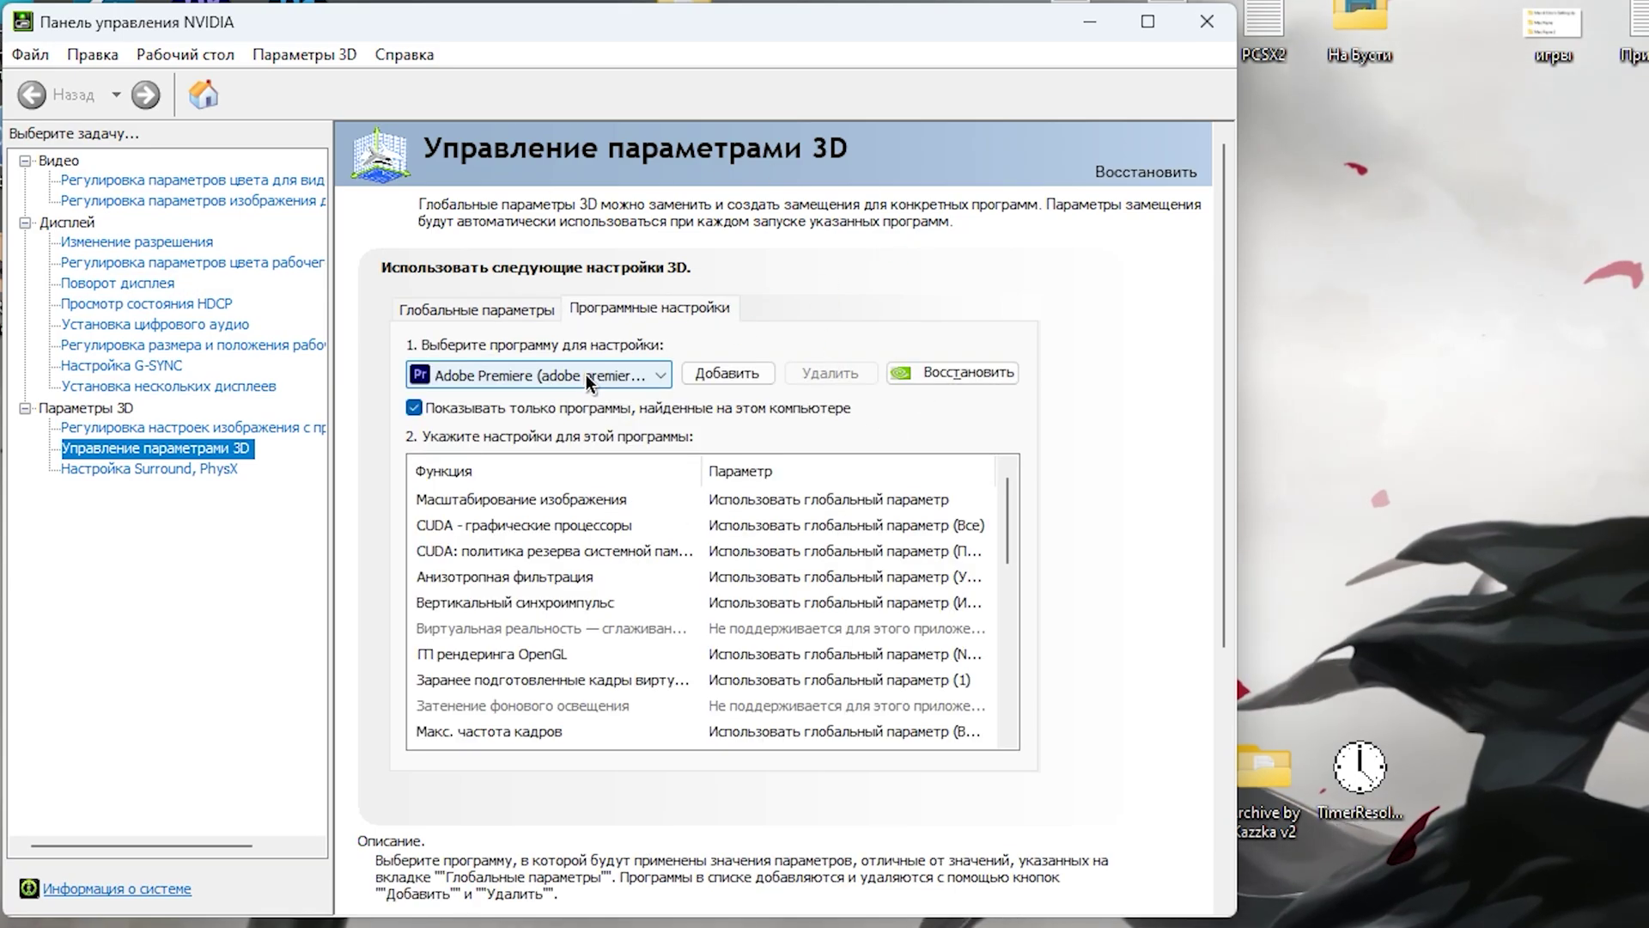
pyautogui.click(585, 381)
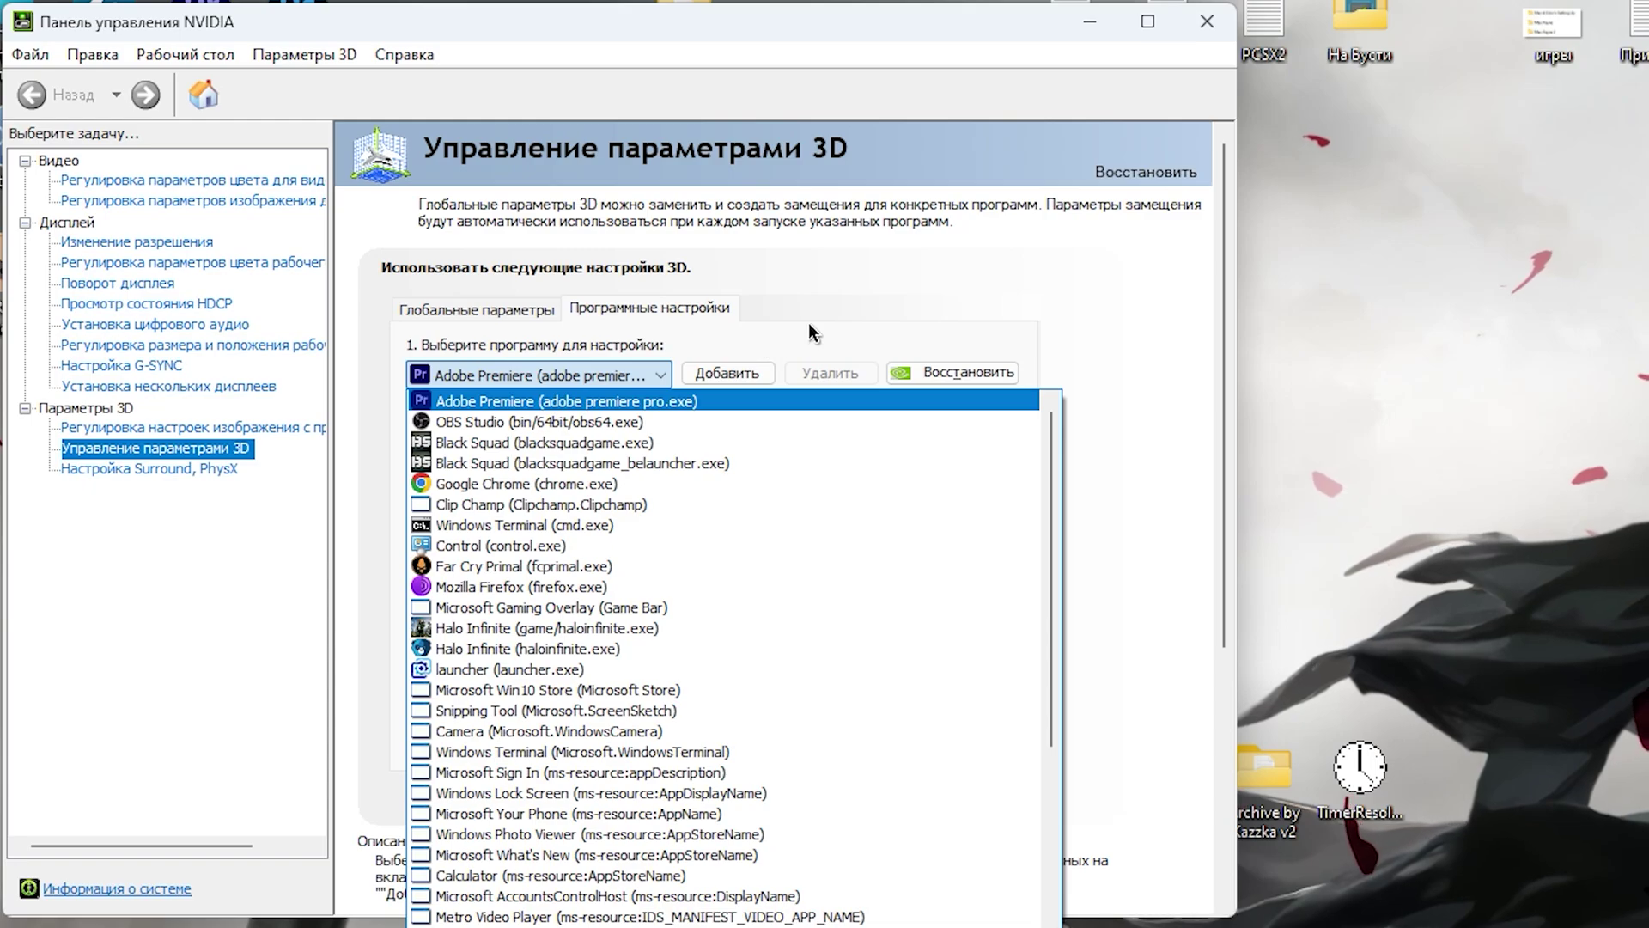
pyautogui.click(878, 296)
# - Add the DungeonCrawler application from Dark and Darker\DungeonCrawler\Binaries\Win64 on drive D: to the program-specific 3D settings
pyautogui.click(708, 374)
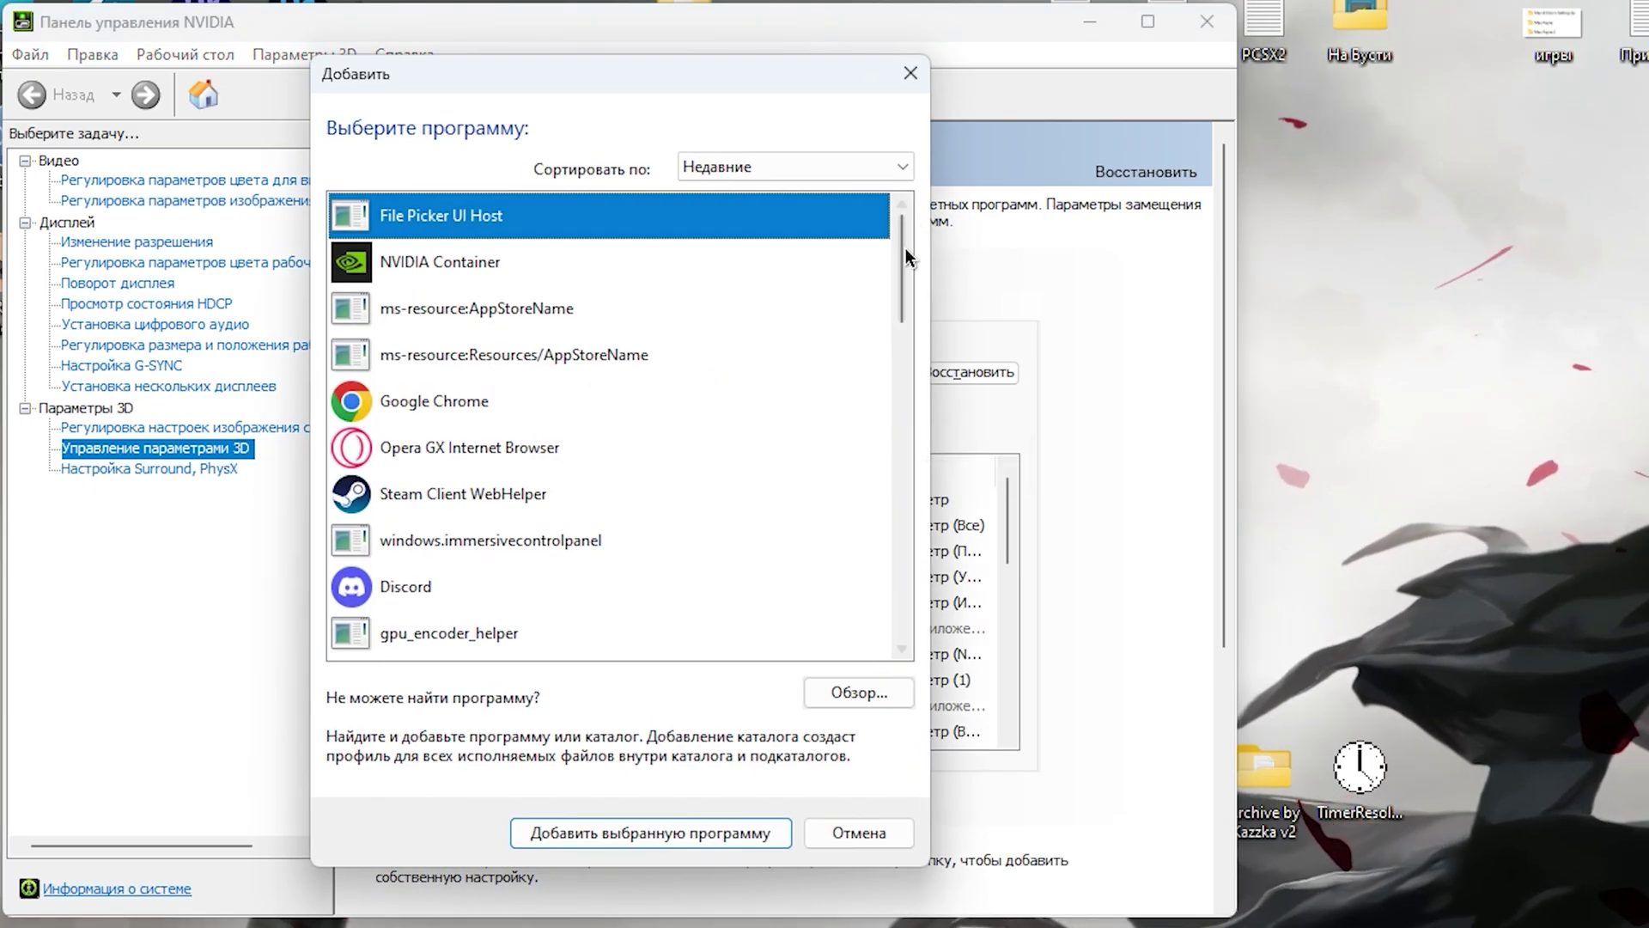
pyautogui.moveTo(904, 247); pyautogui.dragTo(864, 613)
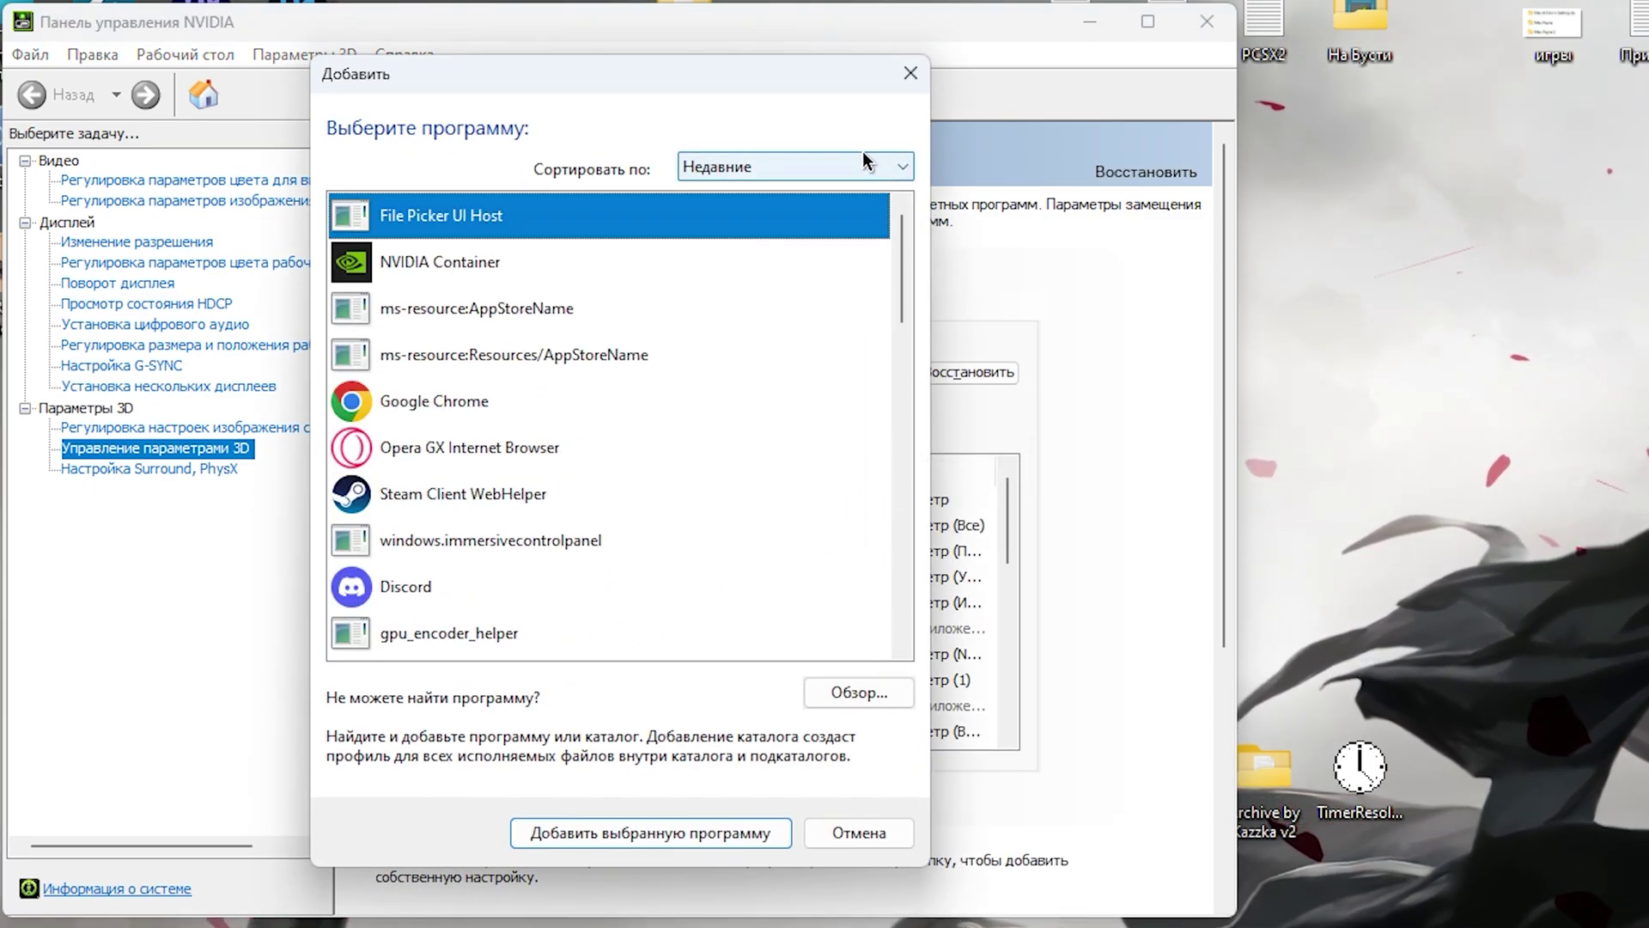
pyautogui.click(832, 682)
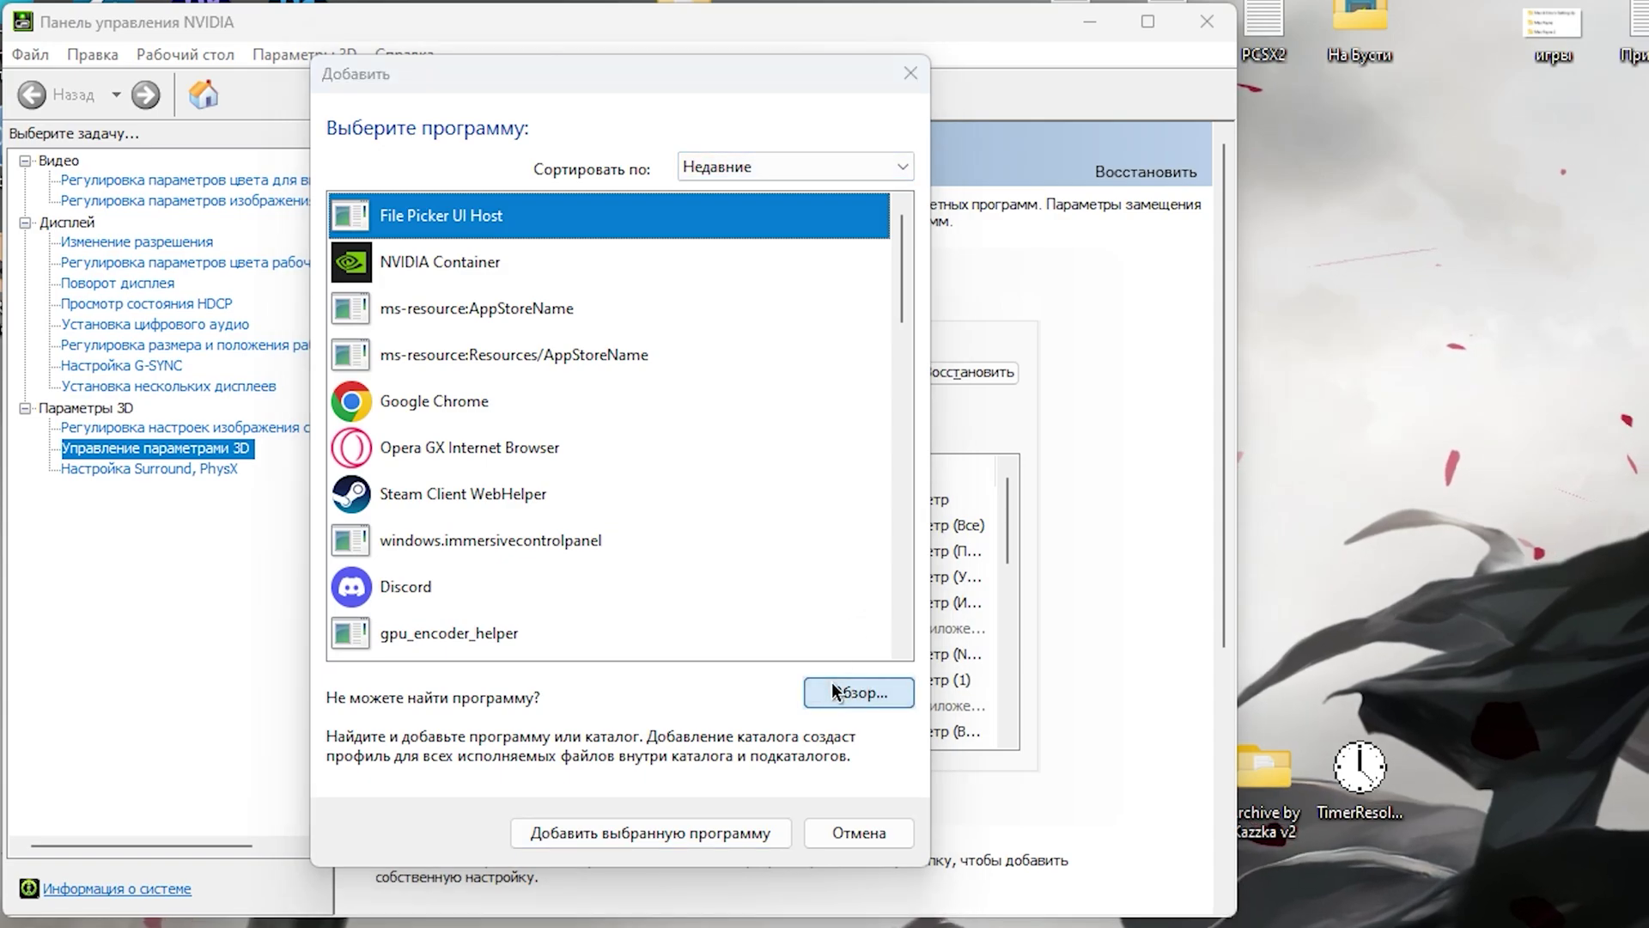
pyautogui.click(416, 644)
pyautogui.doubleClick(588, 339)
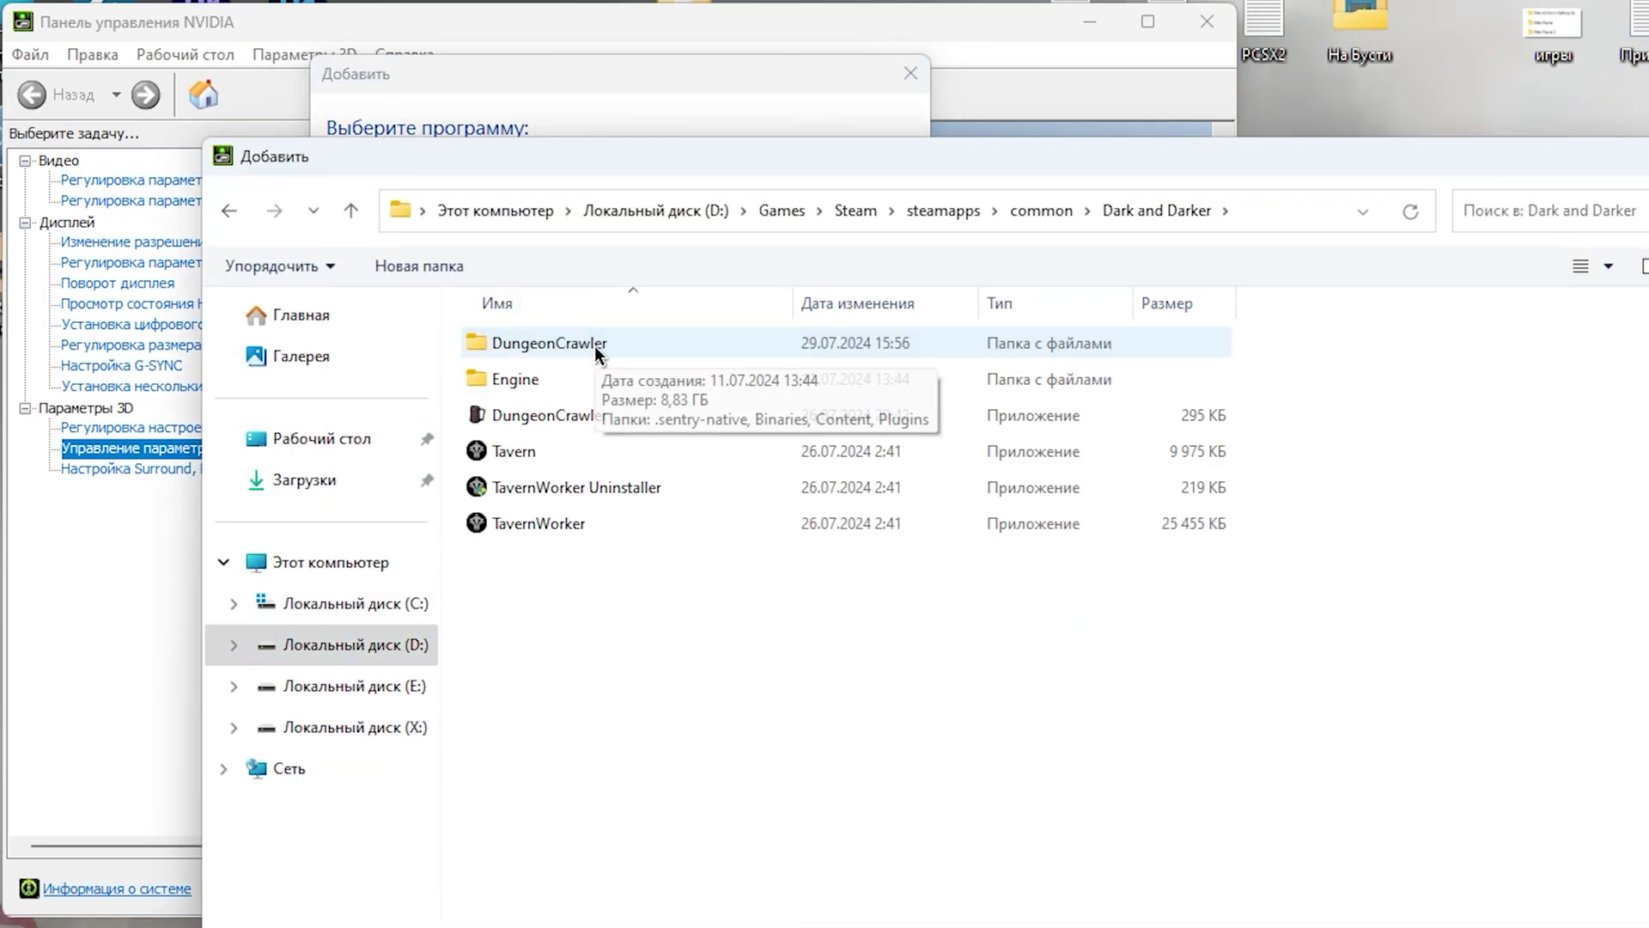
pyautogui.doubleClick(599, 344)
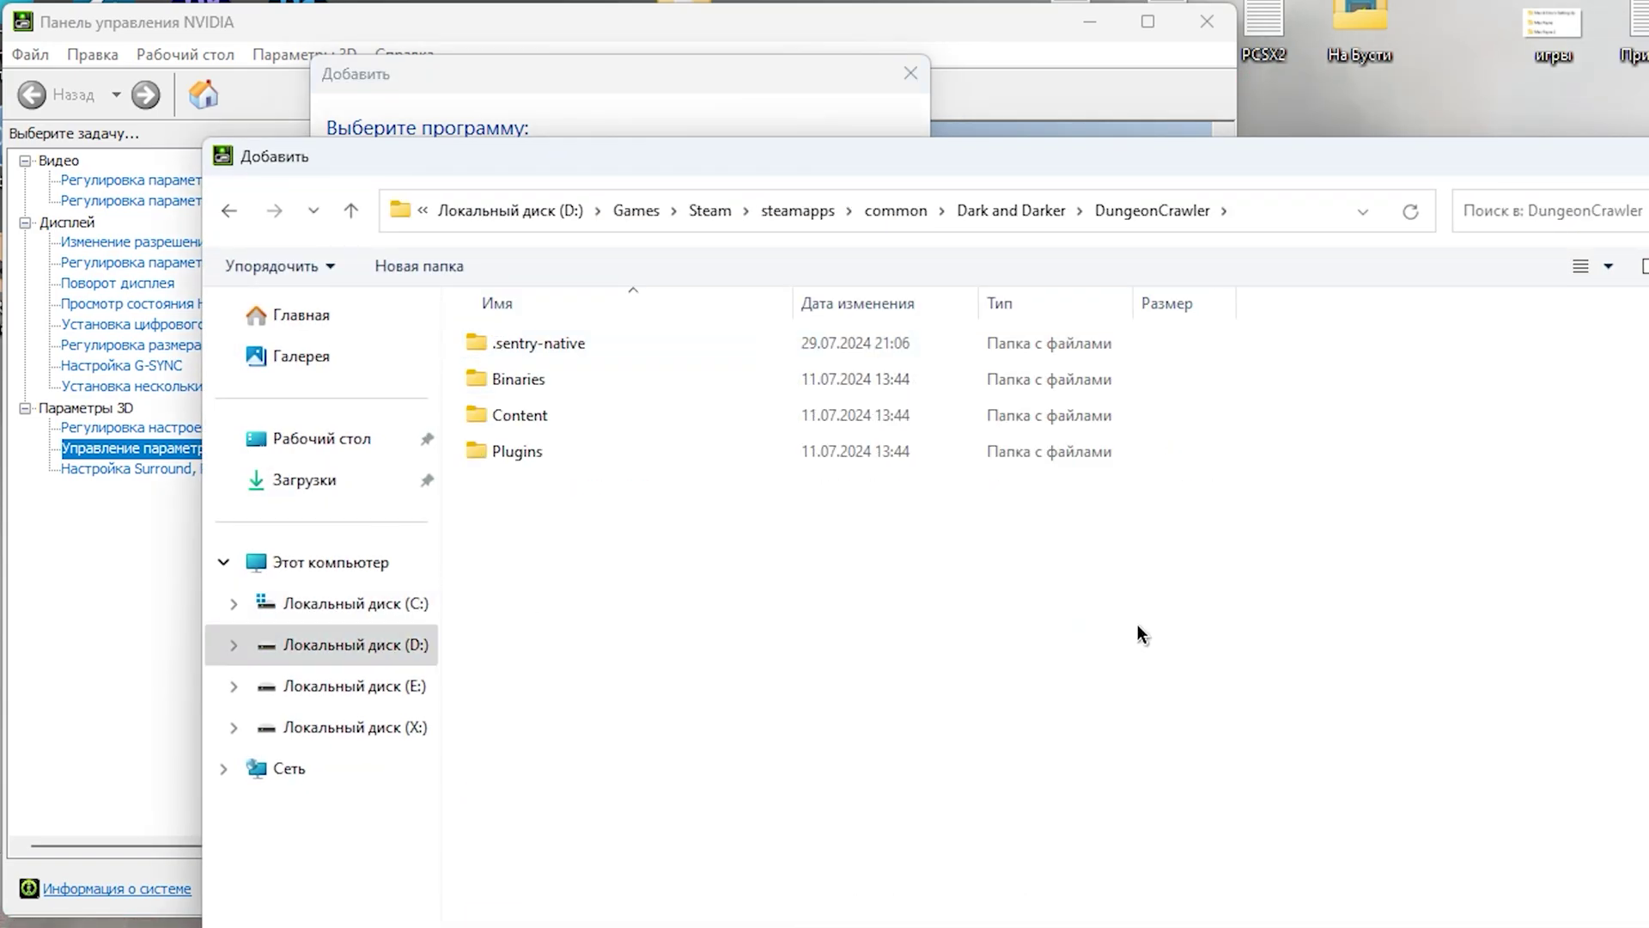
pyautogui.doubleClick(601, 370)
pyautogui.doubleClick(606, 345)
pyautogui.click(749, 379)
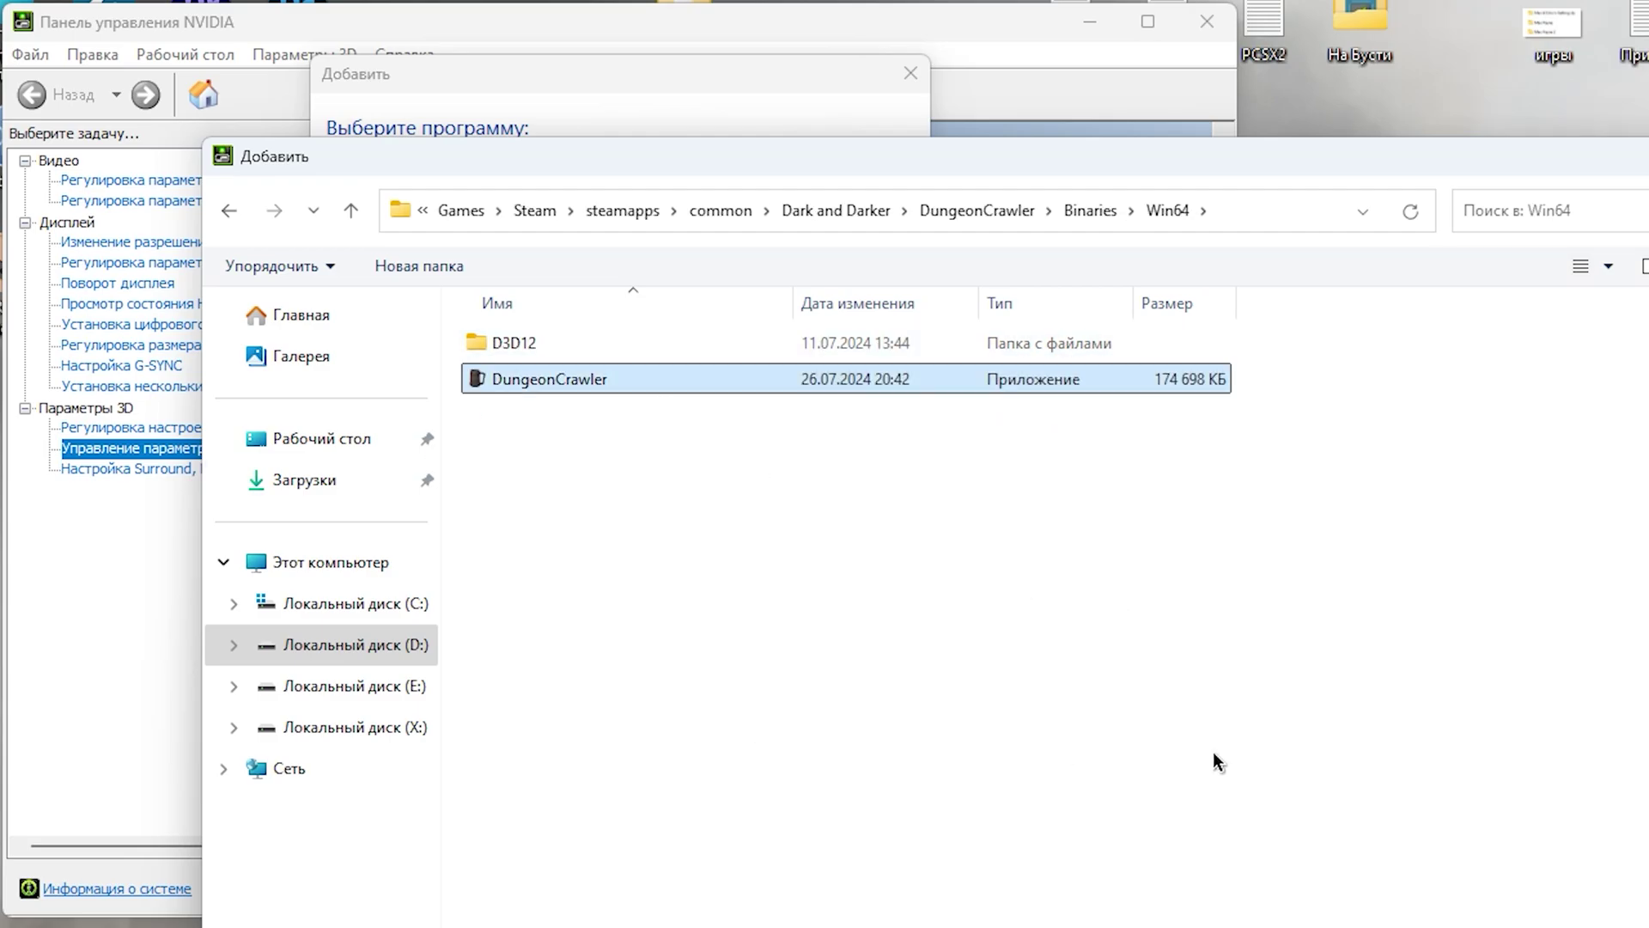
pyautogui.press('Return')
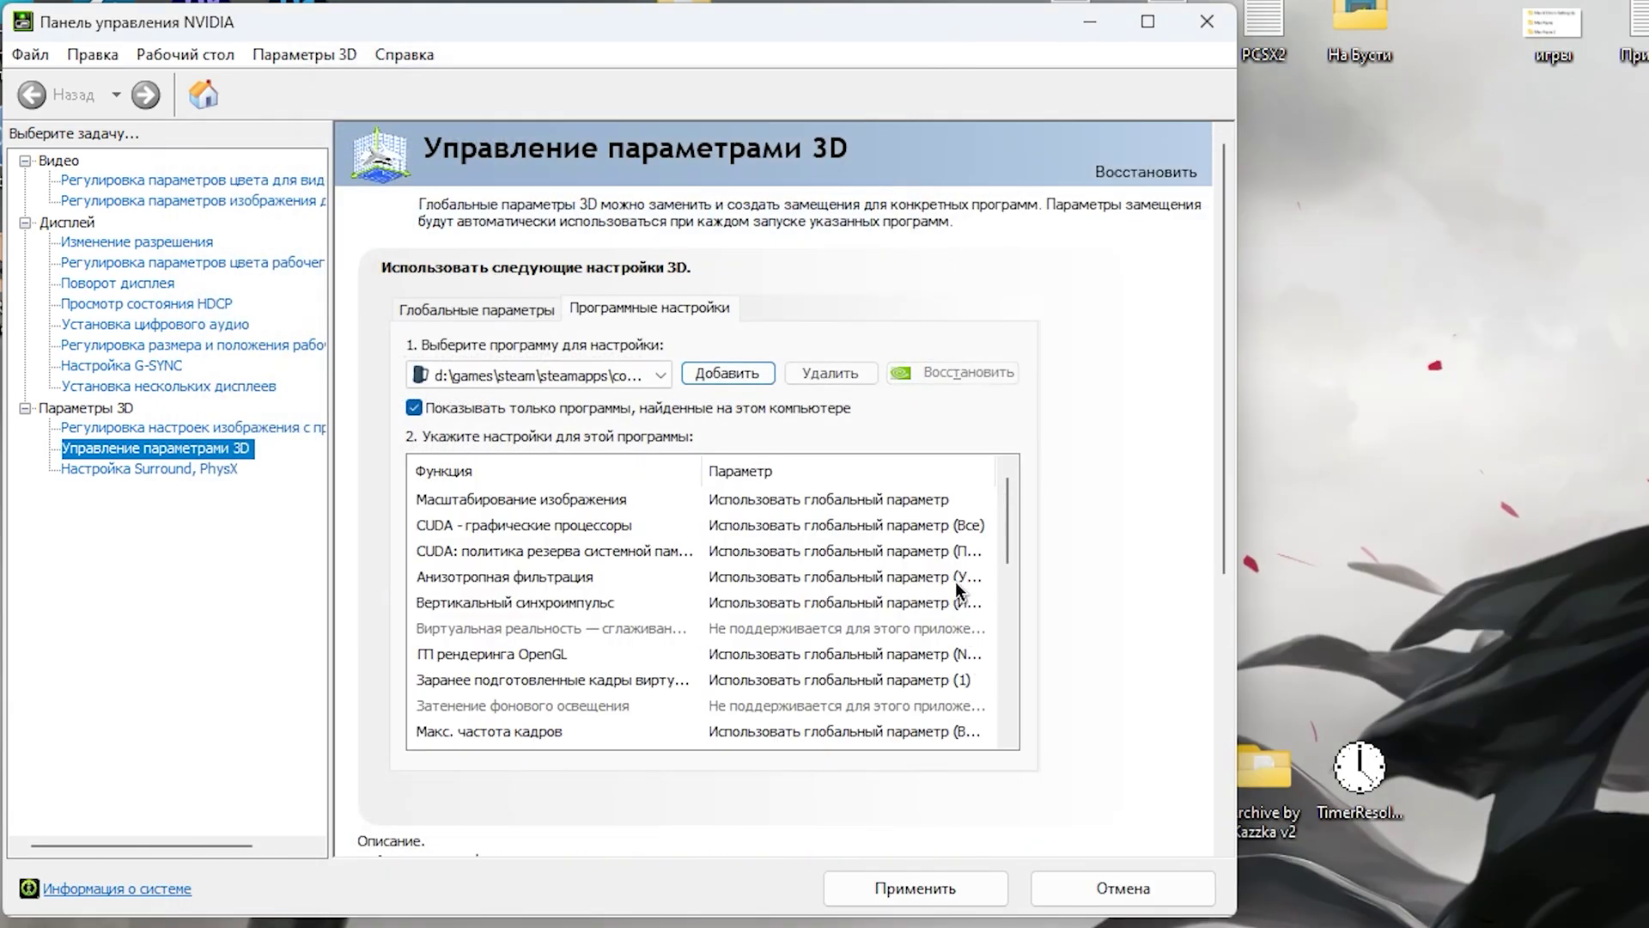
# - For DungeonCrawler, set anisotropic filtering to Управление от приложения and vertical sync to Выкл
pyautogui.click(816, 581)
pyautogui.click(812, 580)
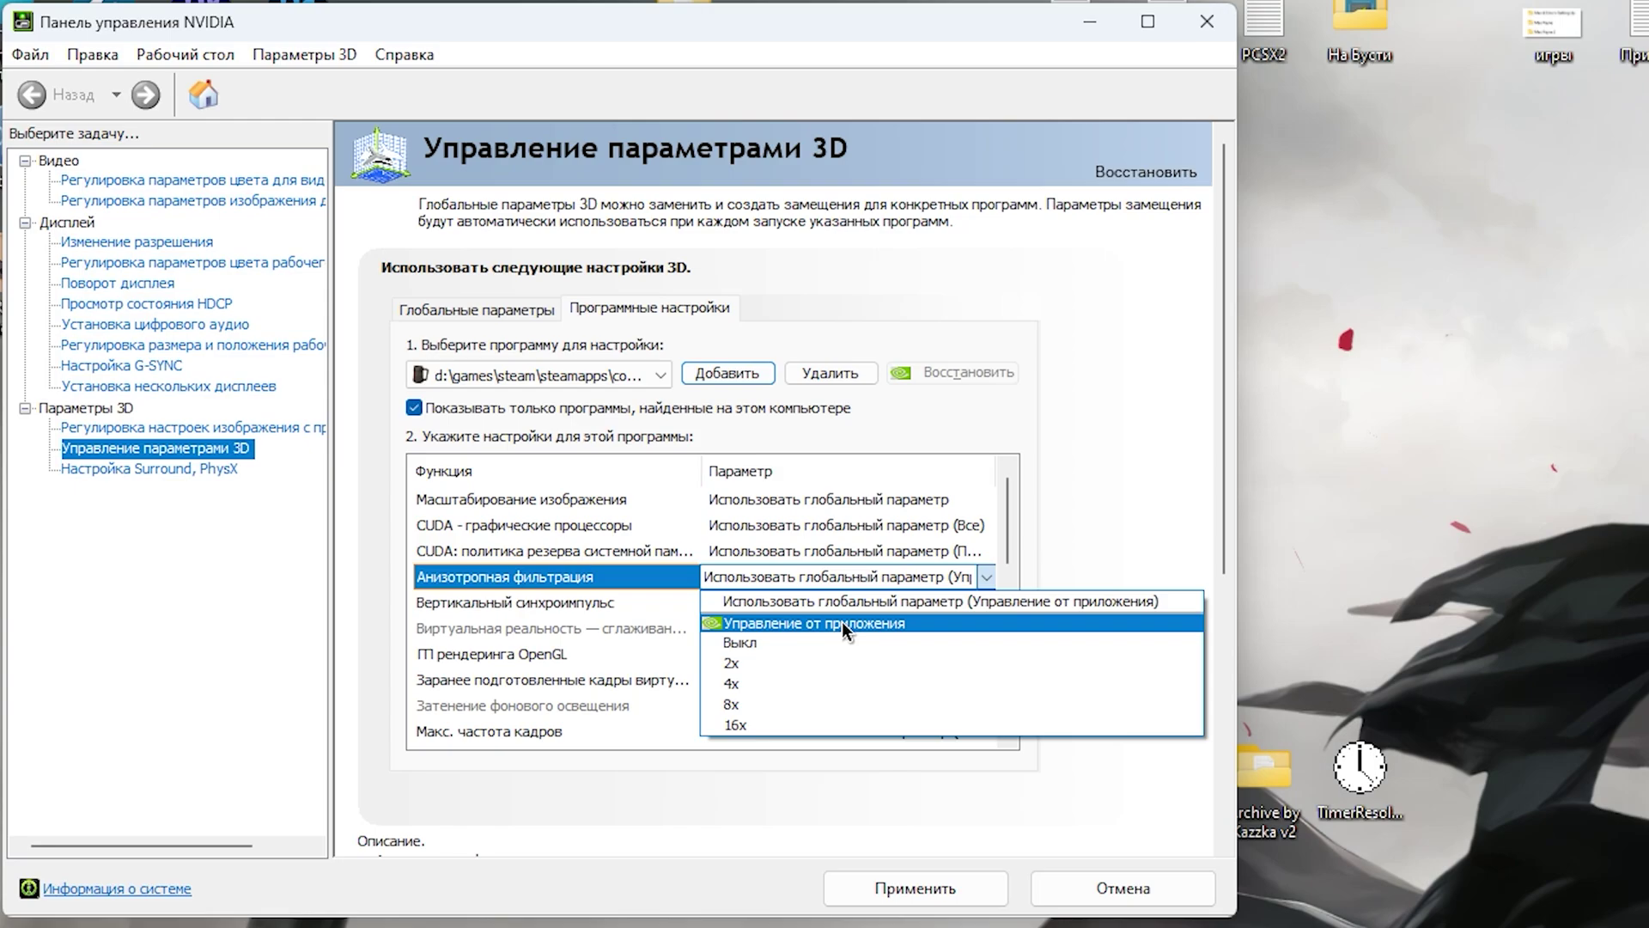
pyautogui.click(842, 621)
pyautogui.click(823, 603)
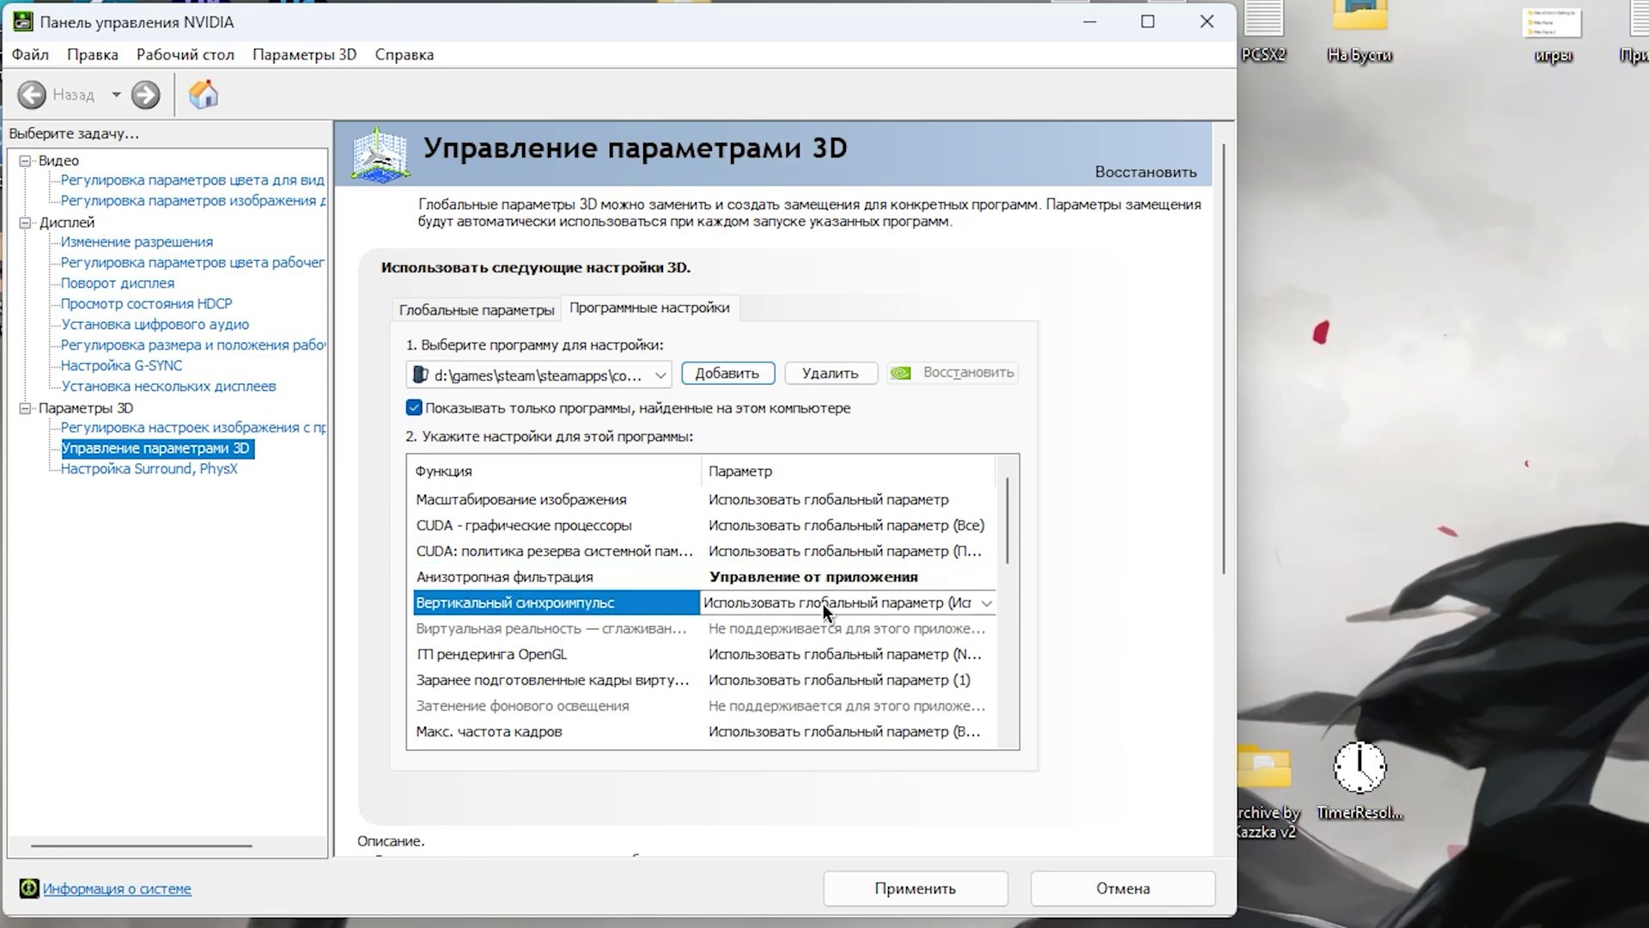
pyautogui.click(823, 603)
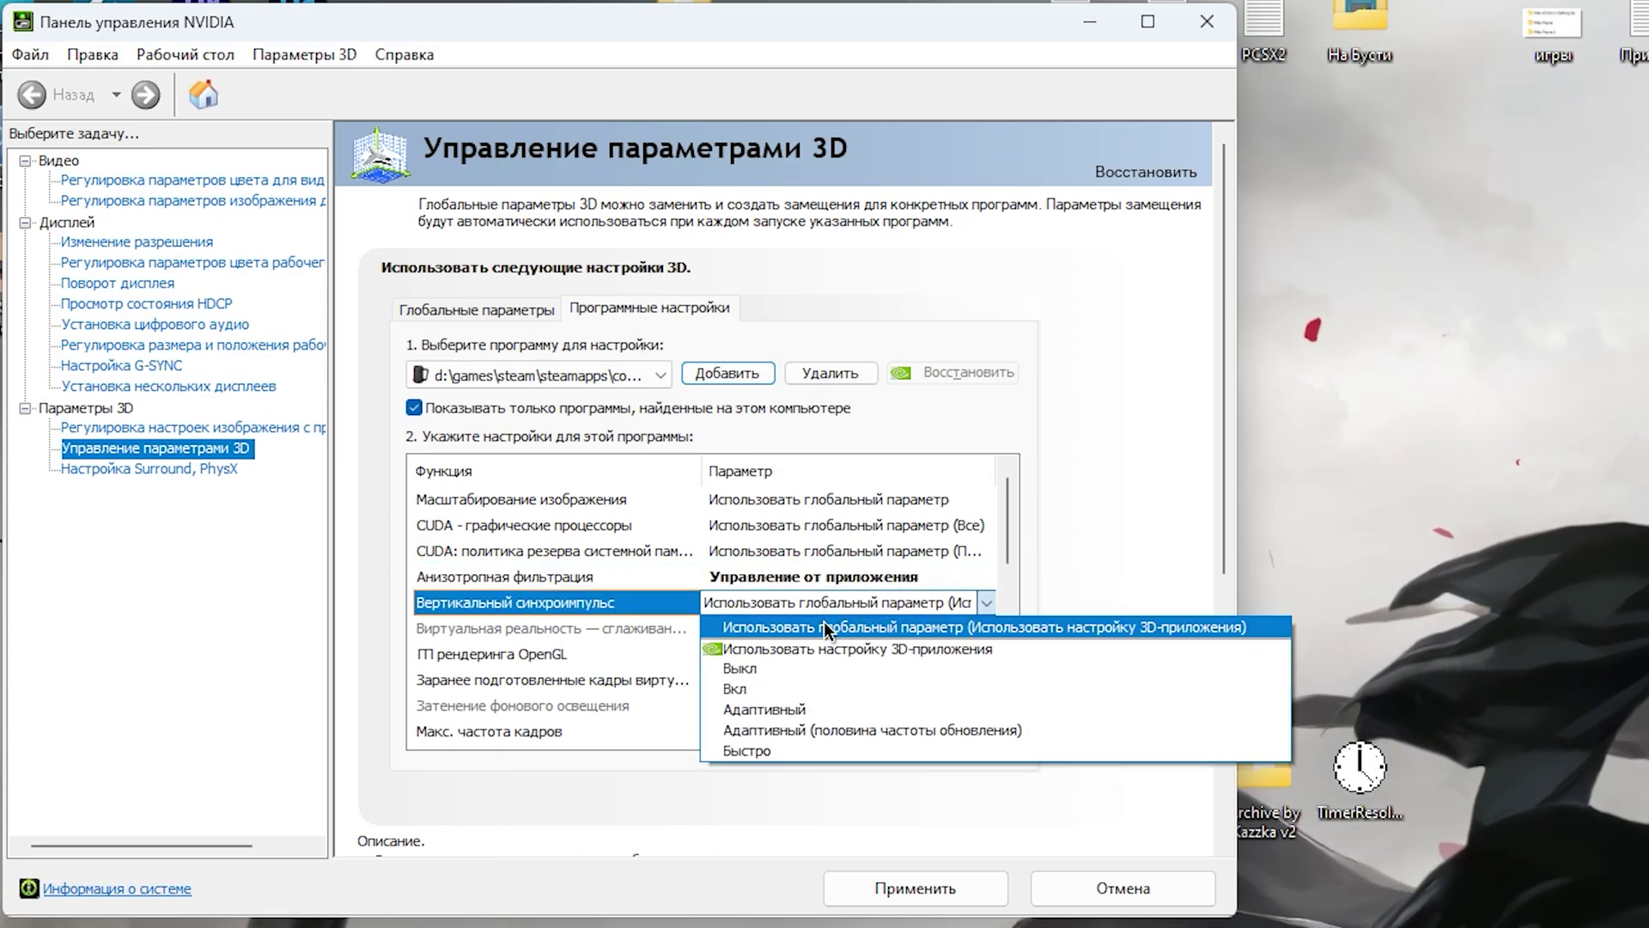
pyautogui.click(813, 668)
# - Set the OpenGL rendering GPU to NVIDIA GeForce RTX 3060 Ti and the Vulkan/OpenGL present method to Использовать цепочку буферов DXGI
pyautogui.scroll(-1, 996, 605)
pyautogui.click(798, 551)
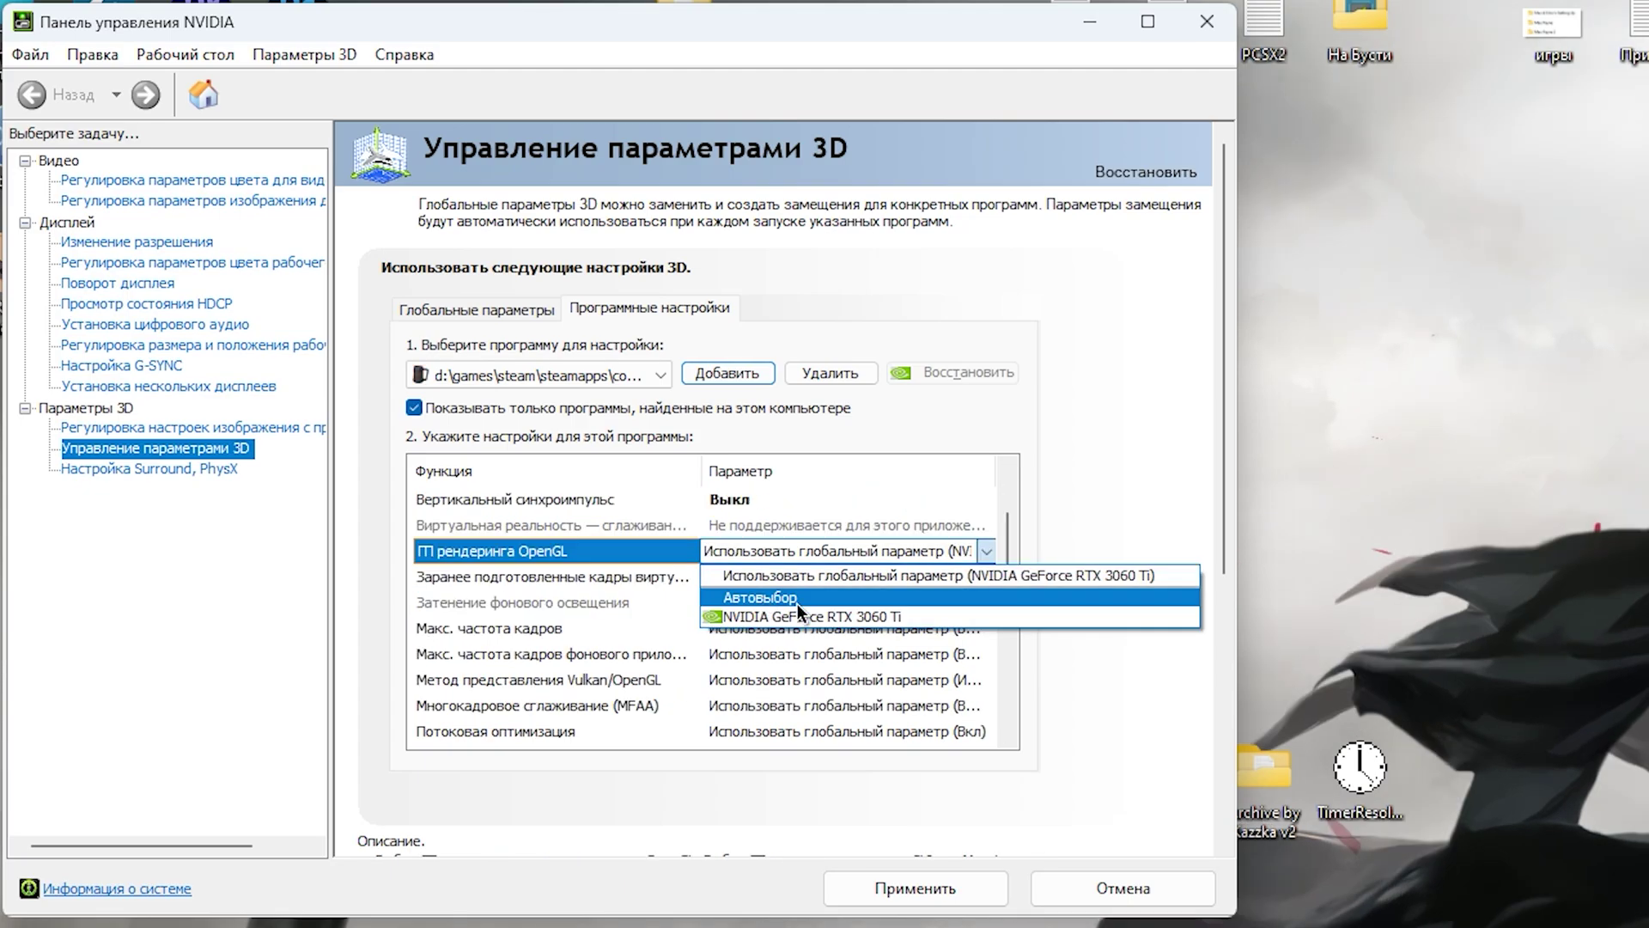
pyautogui.click(790, 622)
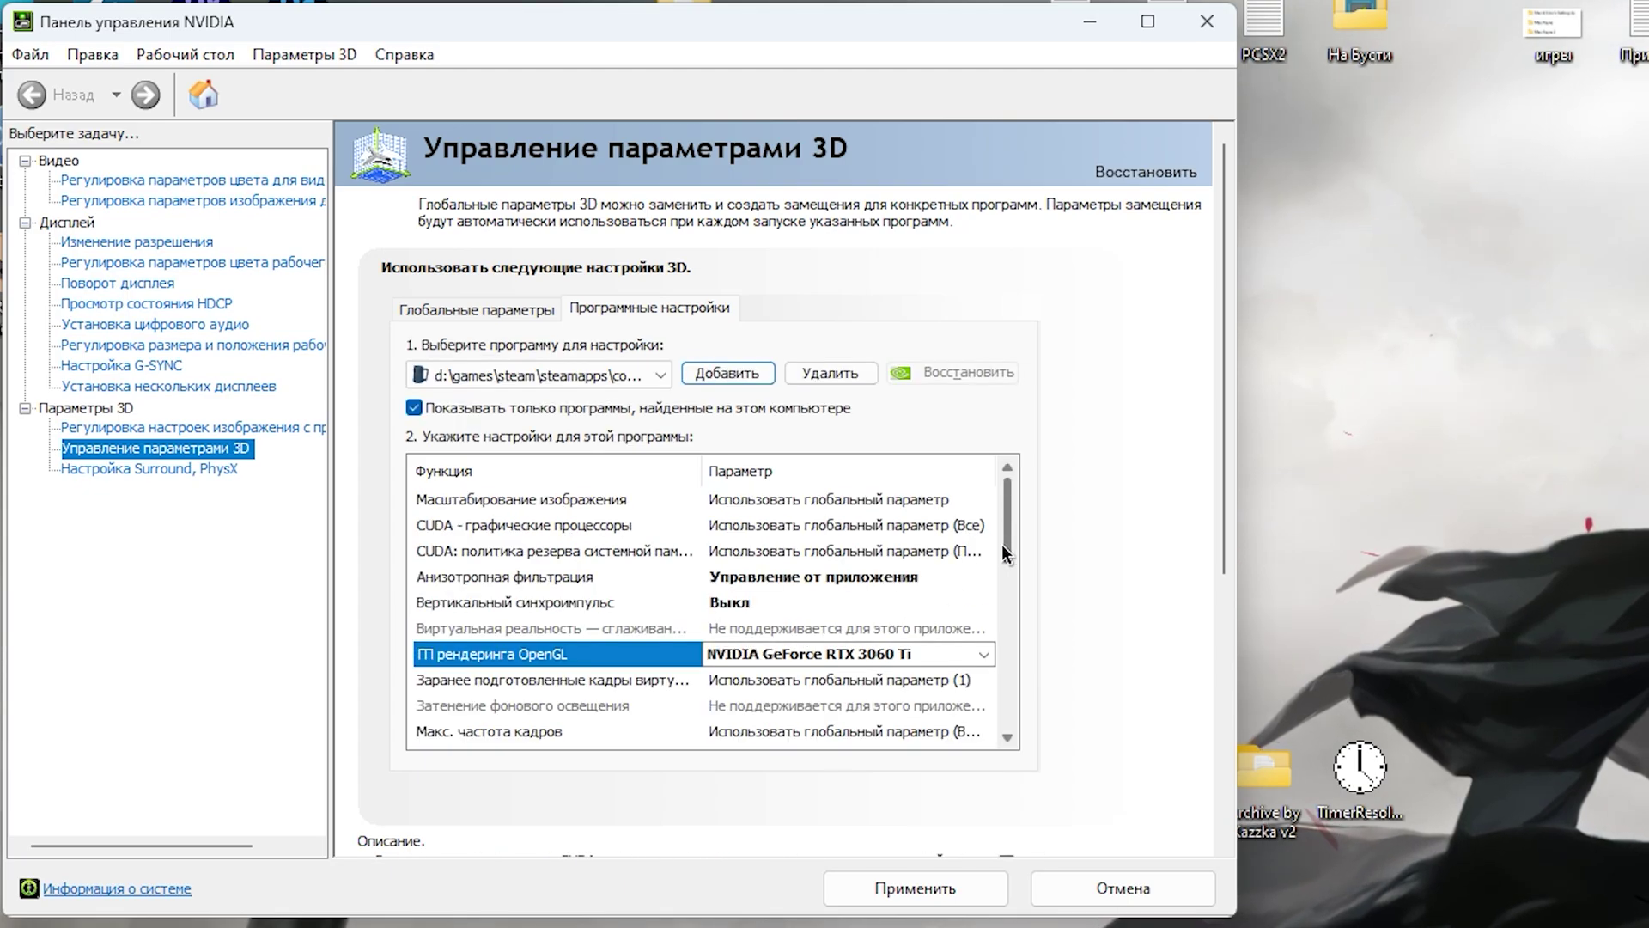
pyautogui.scroll(-2, 1002, 544)
pyautogui.click(842, 622)
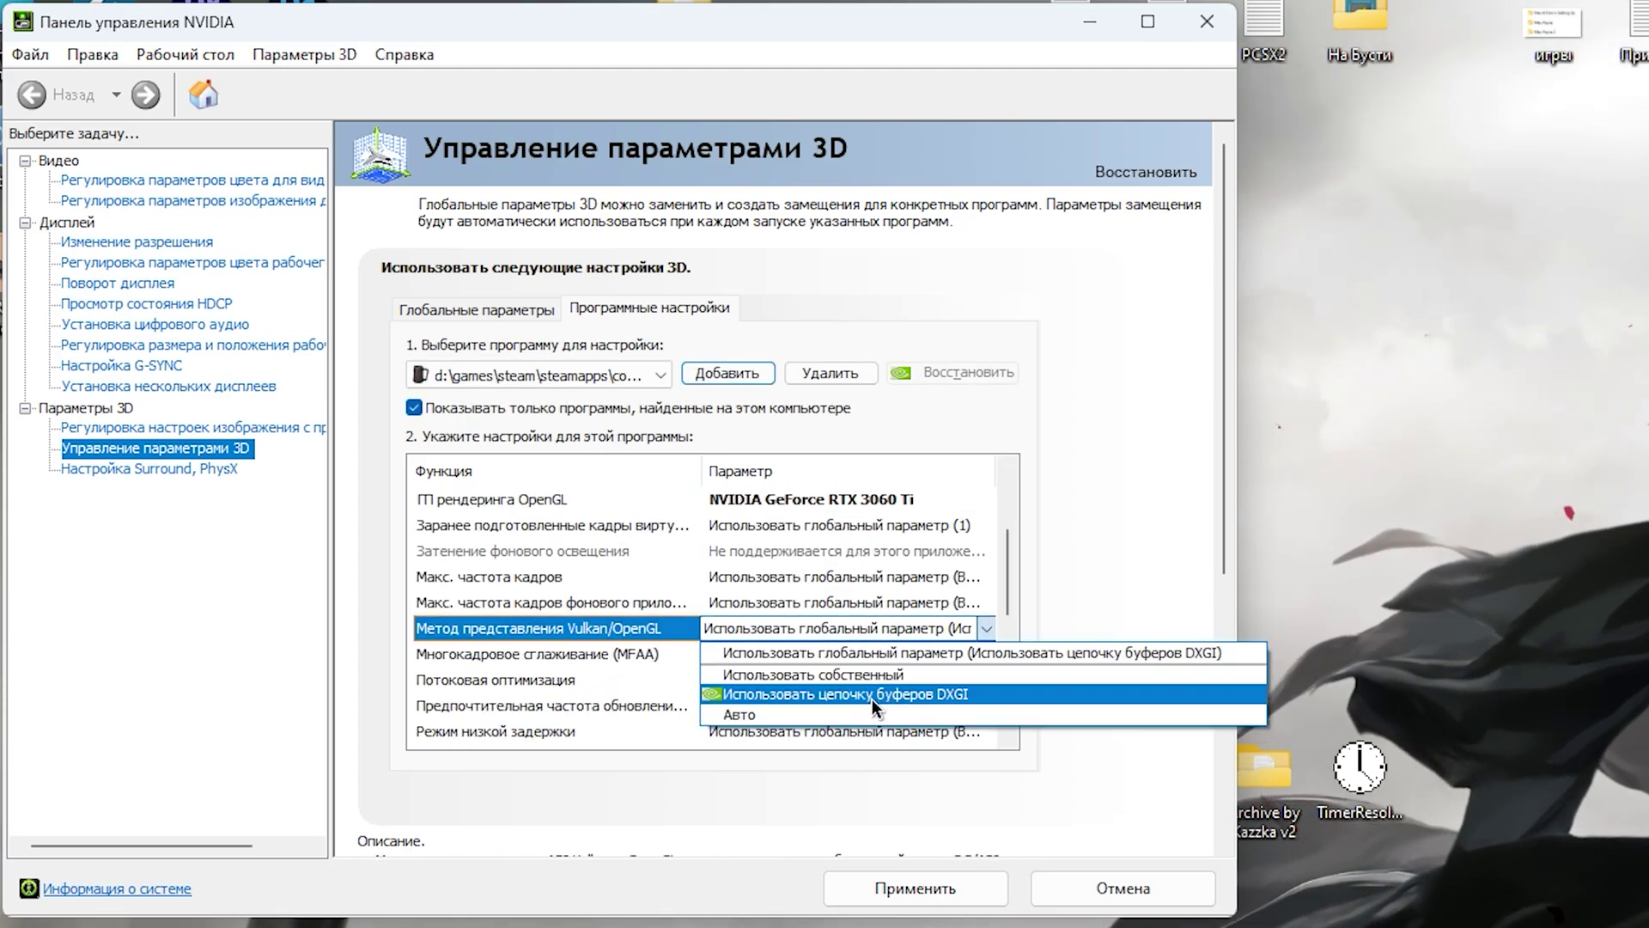
pyautogui.click(872, 694)
# - Set the game's preferred refresh rate to Высшая доступная
pyautogui.scroll(-1, 825, 653)
pyautogui.click(816, 628)
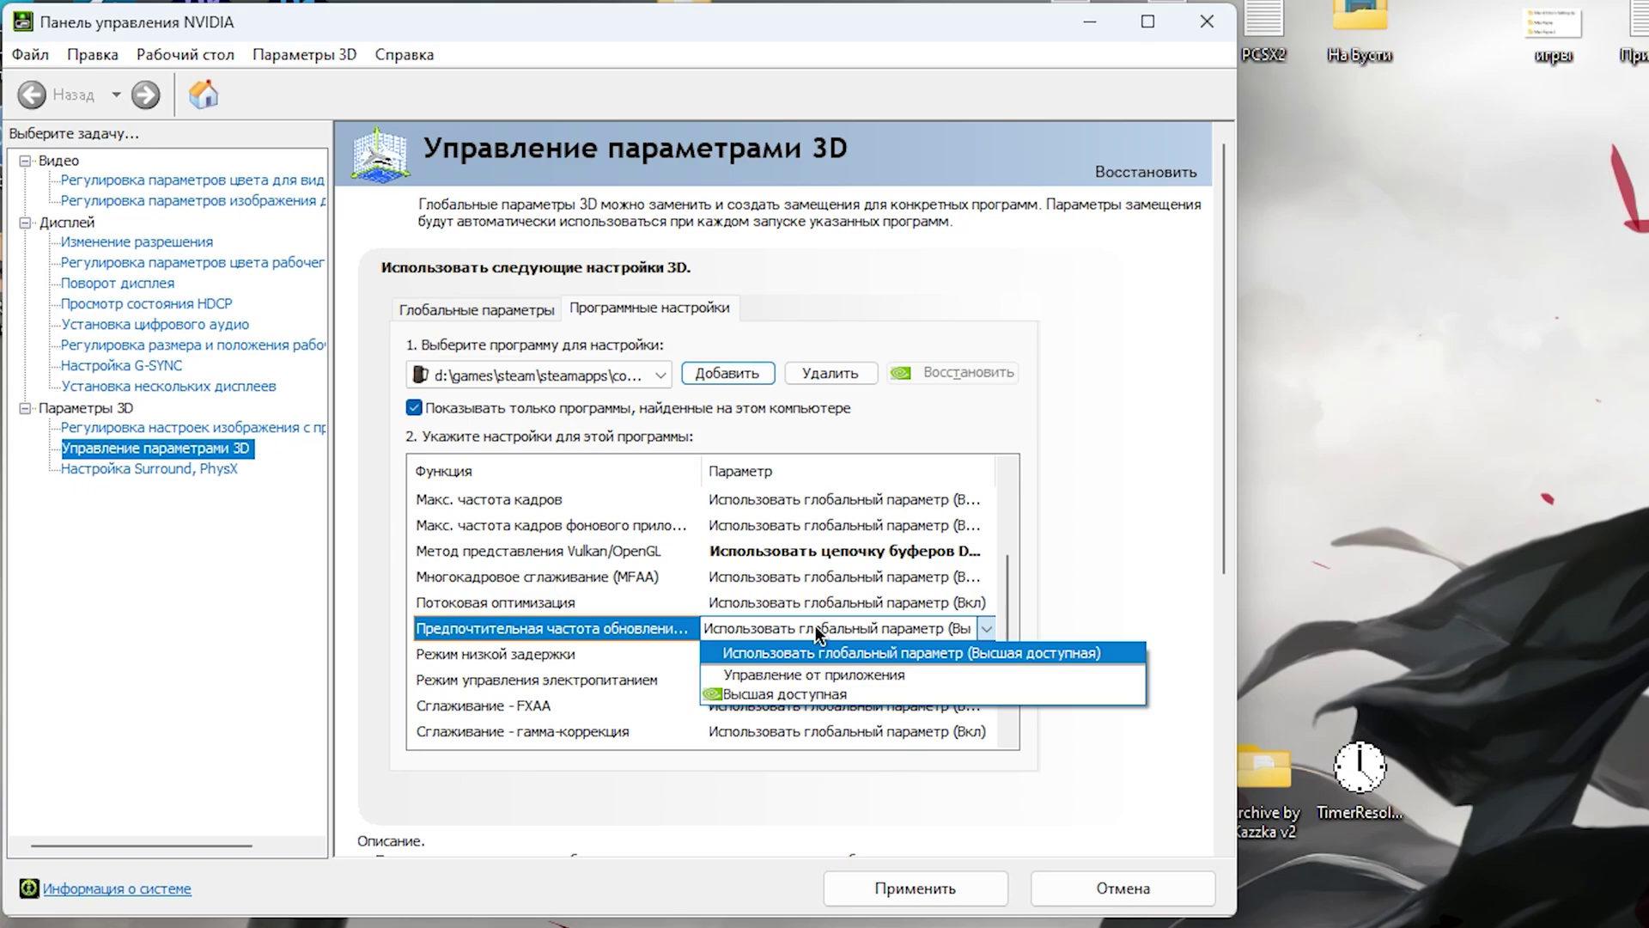
pyautogui.click(827, 689)
pyautogui.scroll(-3, 797, 559)
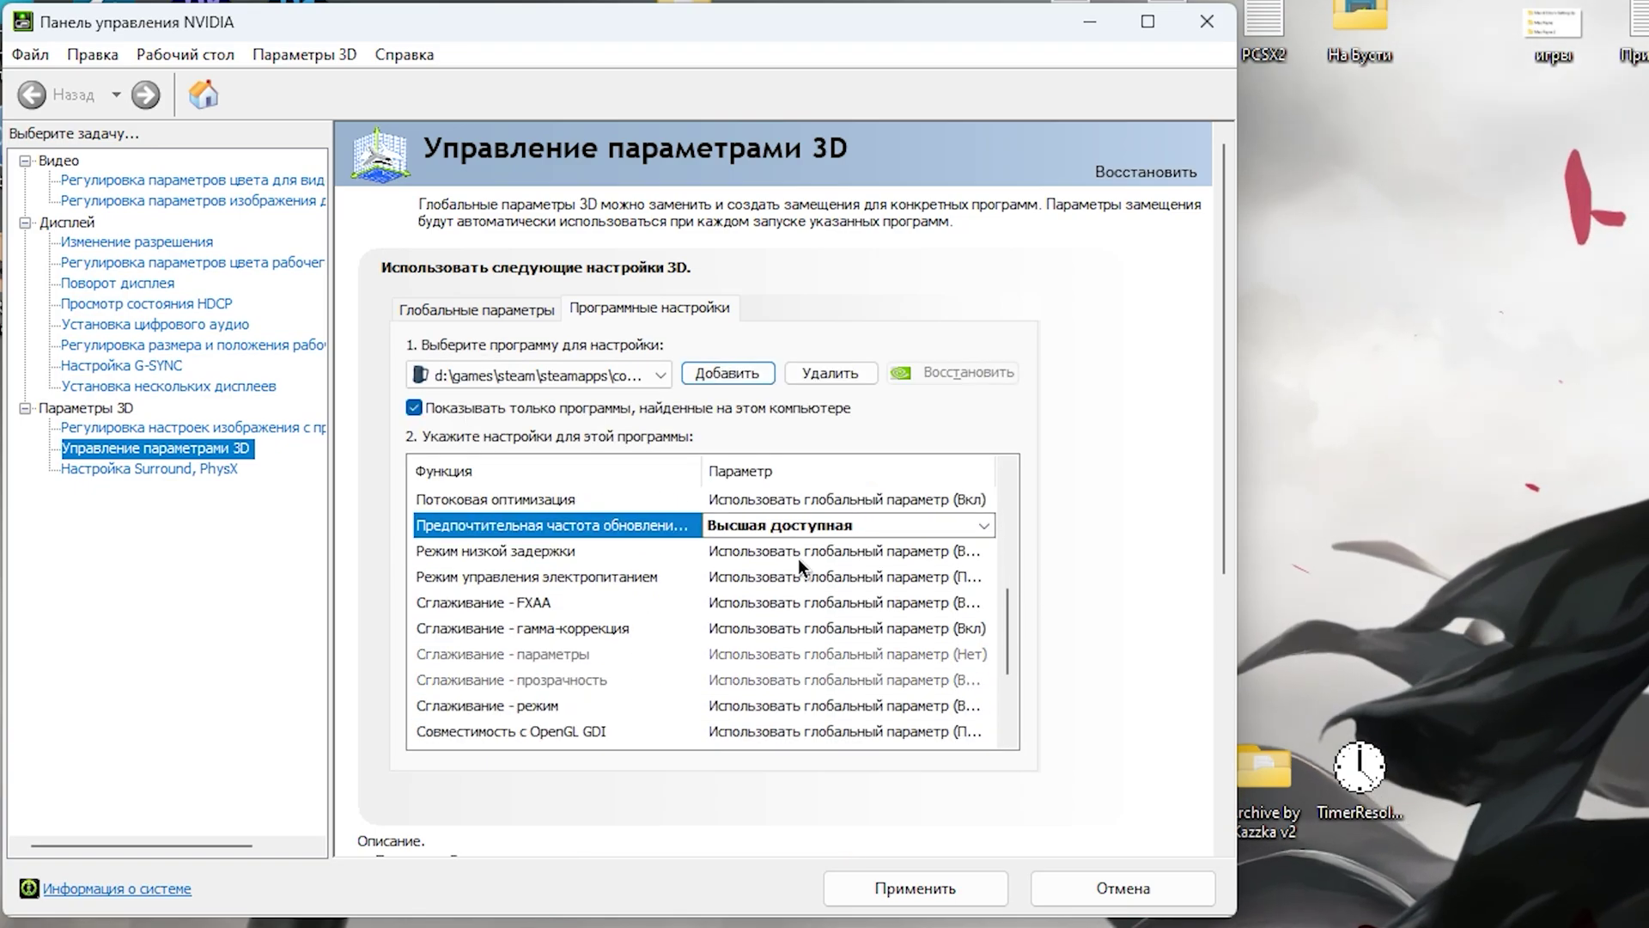
# - For DungeonCrawler, set low latency mode to Вкл. and power management mode to Предпочтителен режим максимальной производительности
pyautogui.click(799, 554)
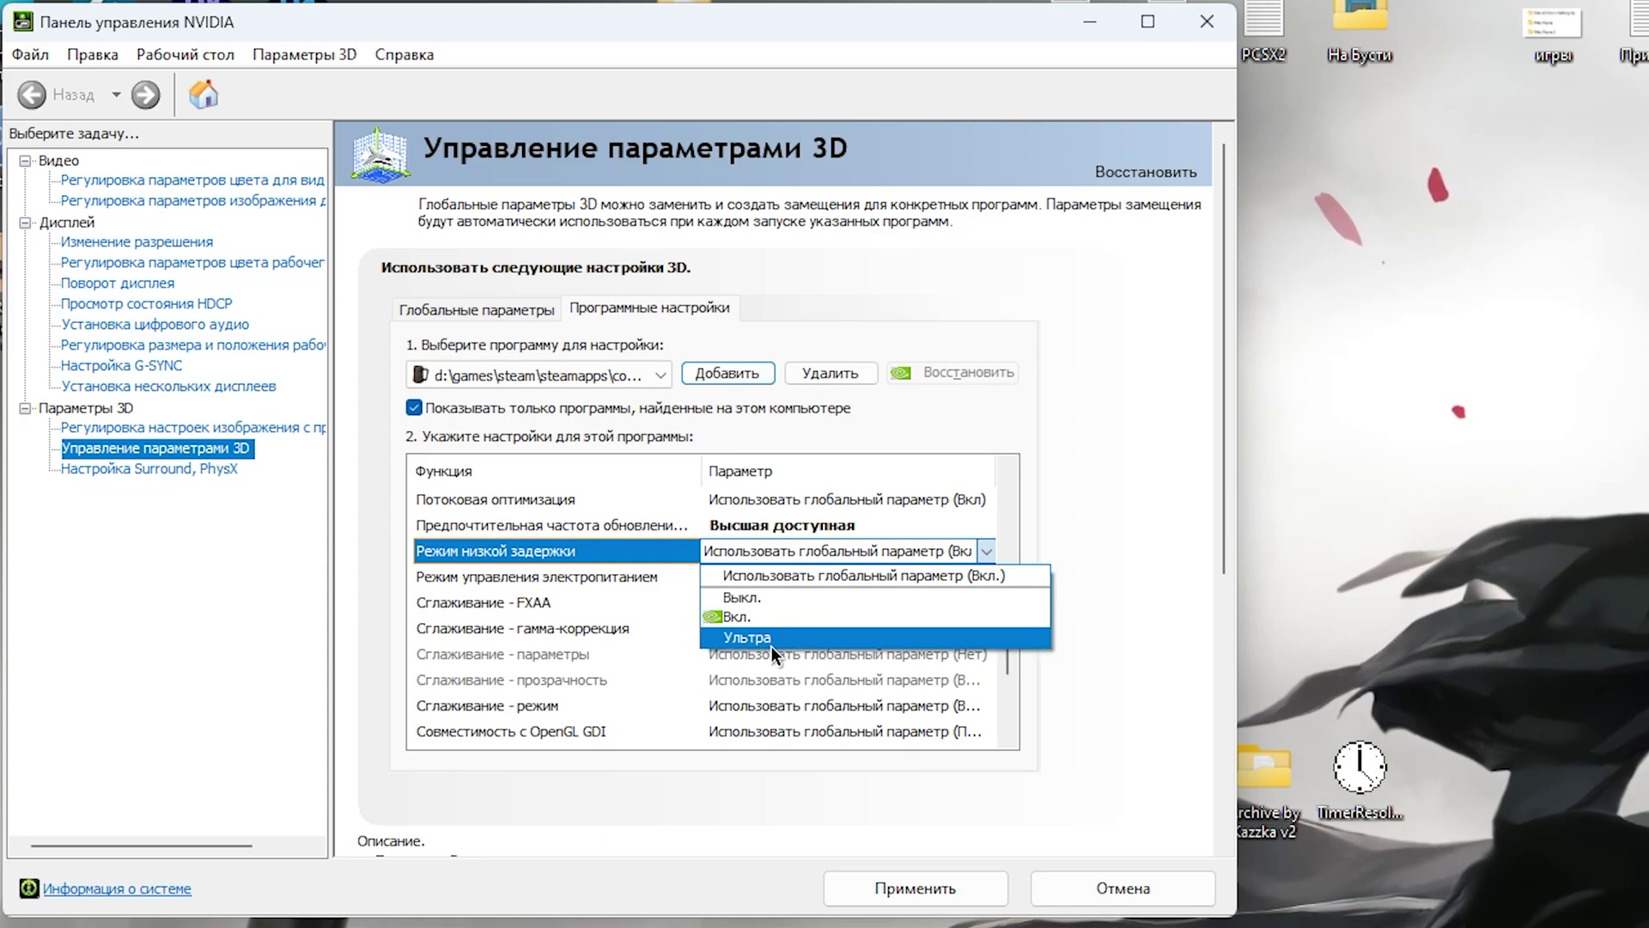
pyautogui.click(801, 618)
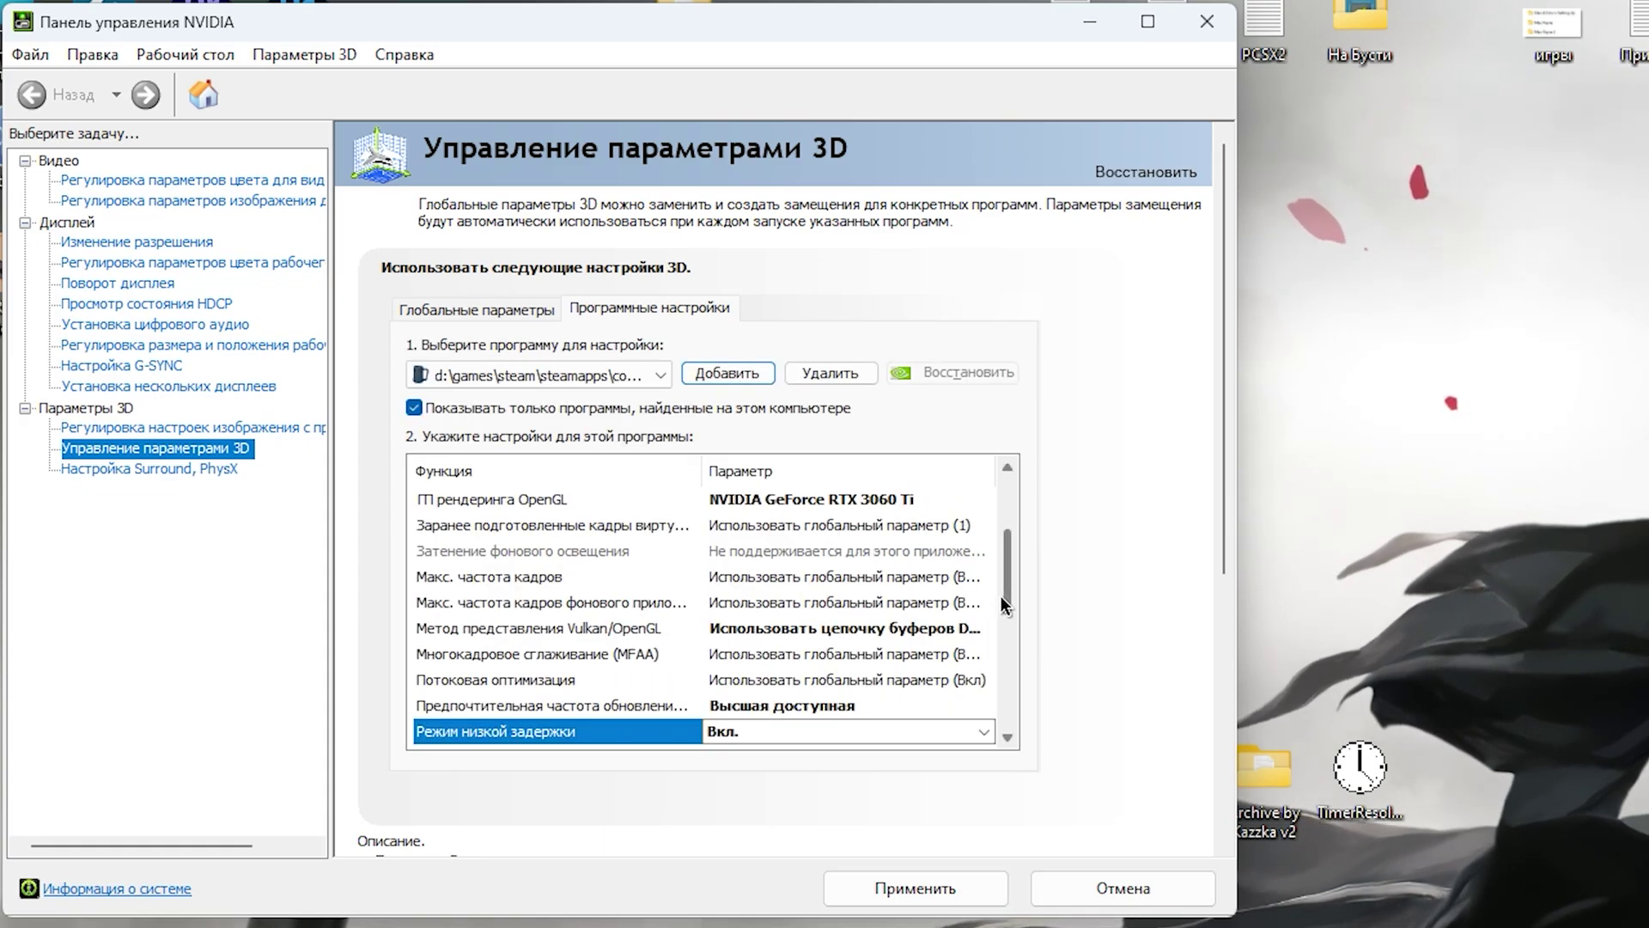
pyautogui.moveTo(1009, 584); pyautogui.dragTo(1007, 644)
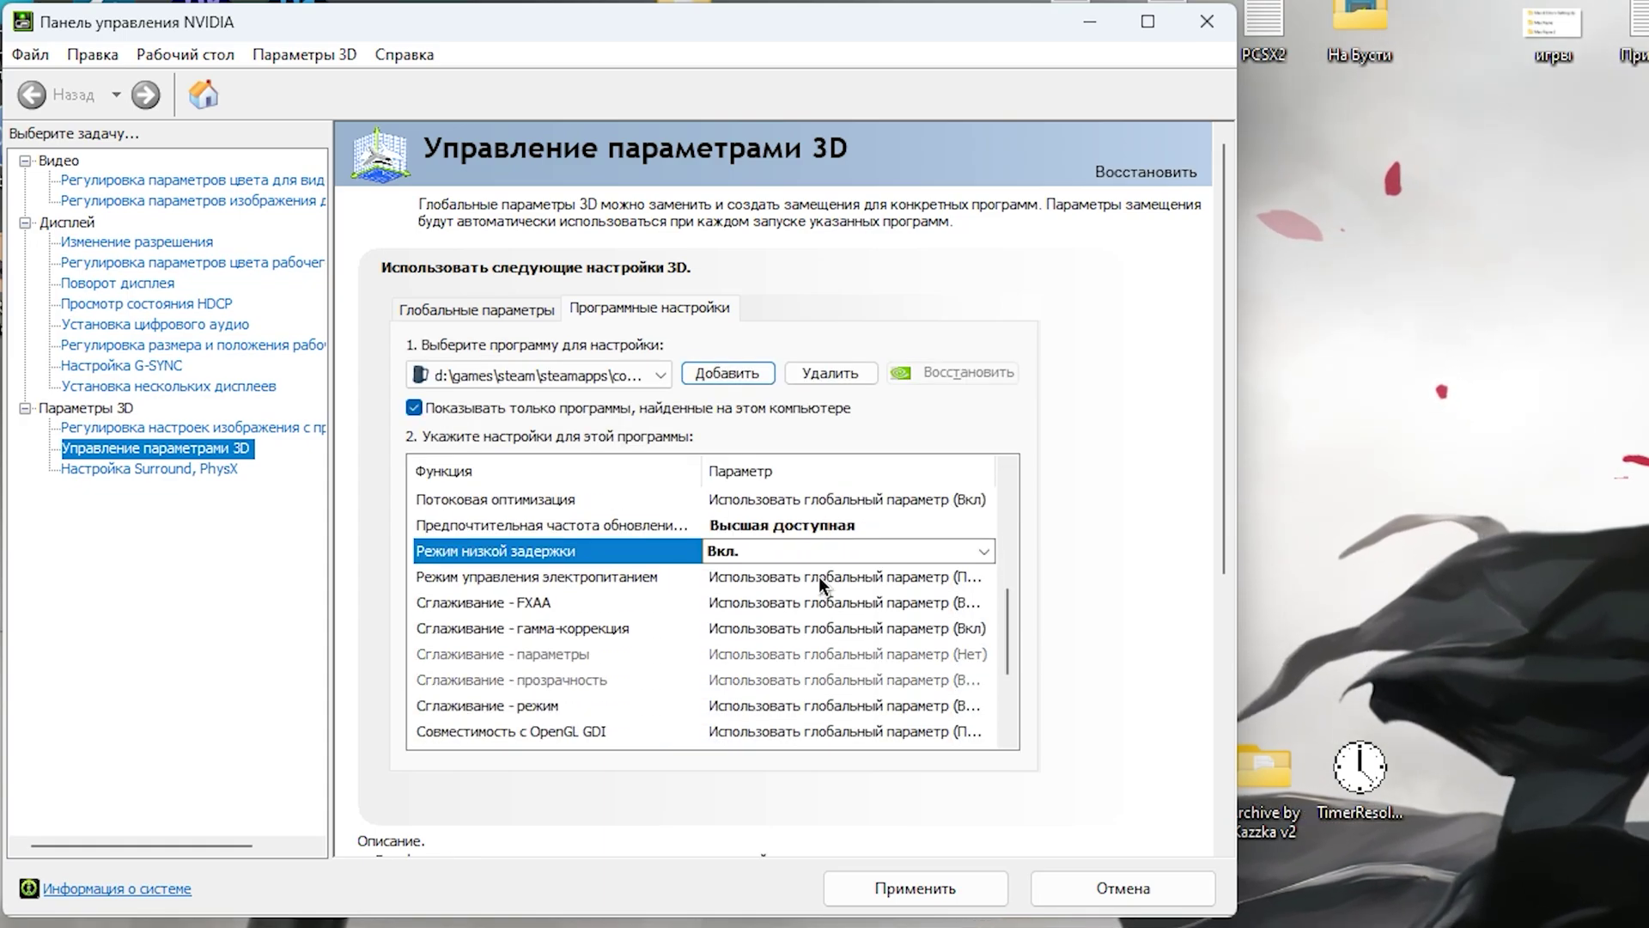
pyautogui.click(818, 576)
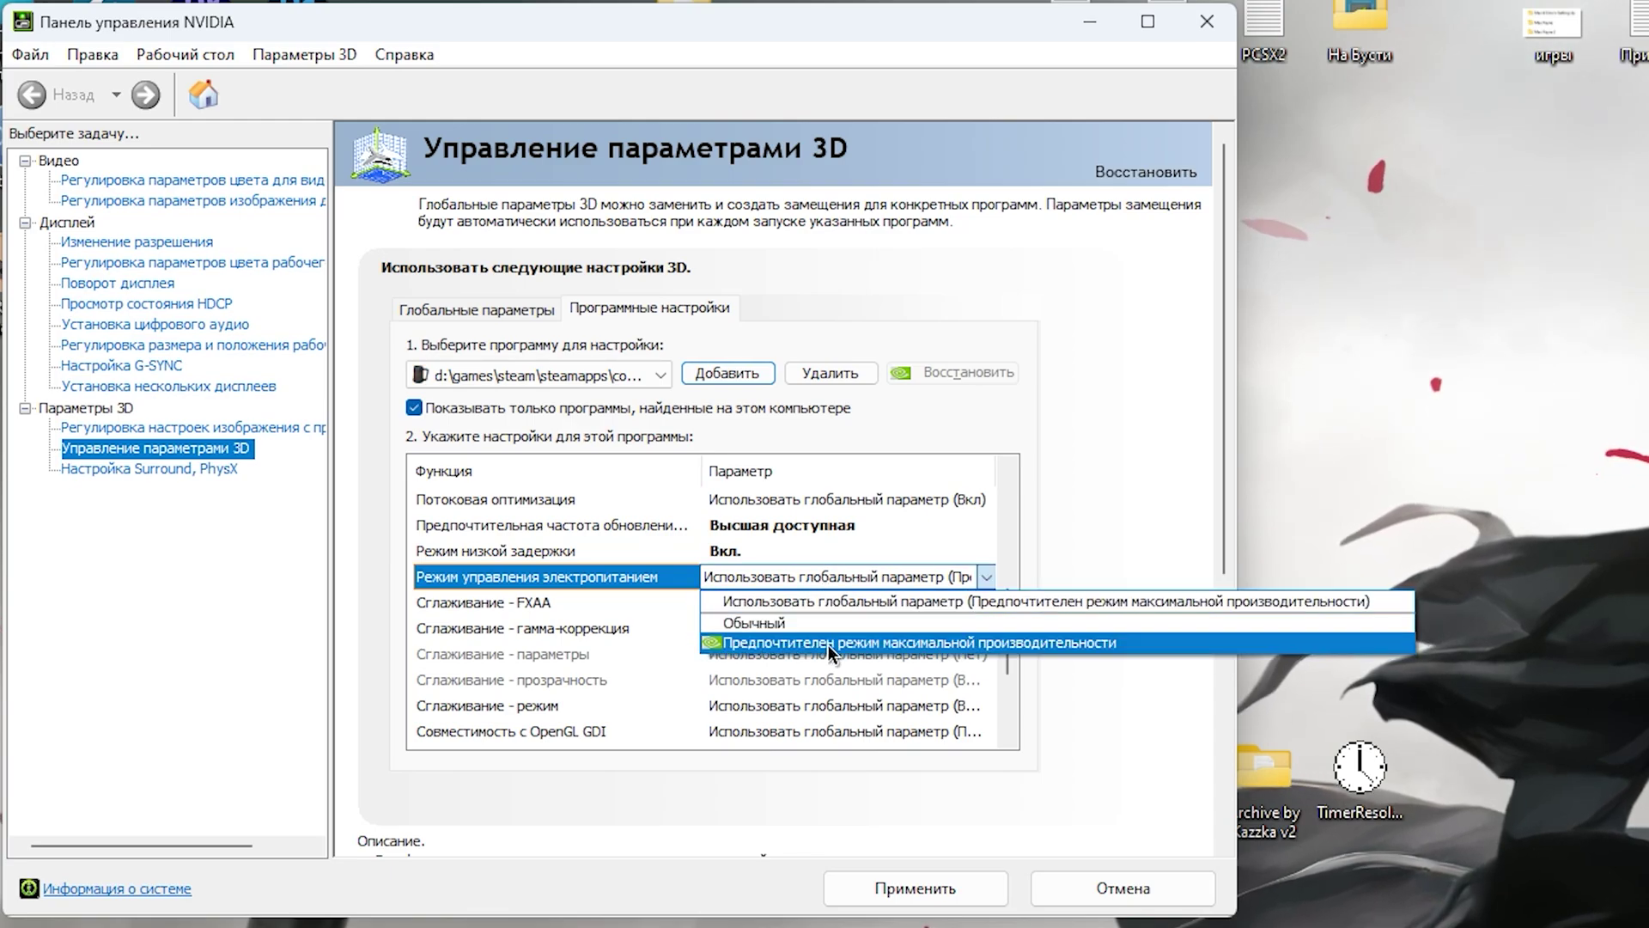
pyautogui.click(828, 646)
# - Set the game's OpenGL GDI compatibility to Приоритет совместимости
pyautogui.scroll(-3, 973, 642)
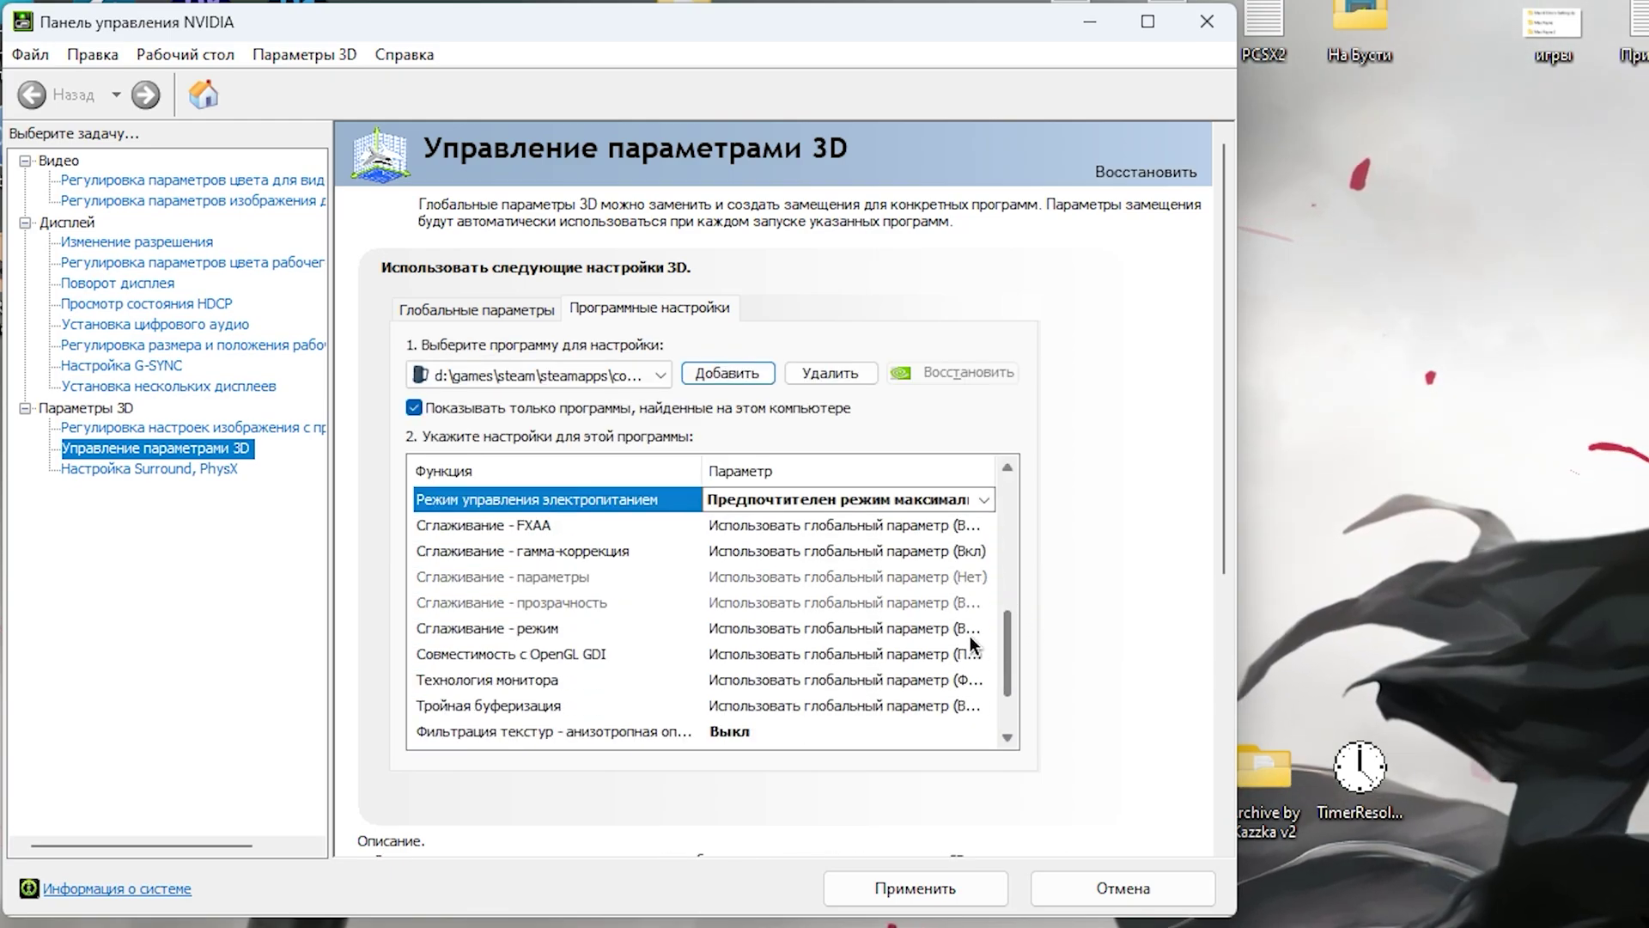
pyautogui.scroll(-1, 973, 643)
pyautogui.click(773, 583)
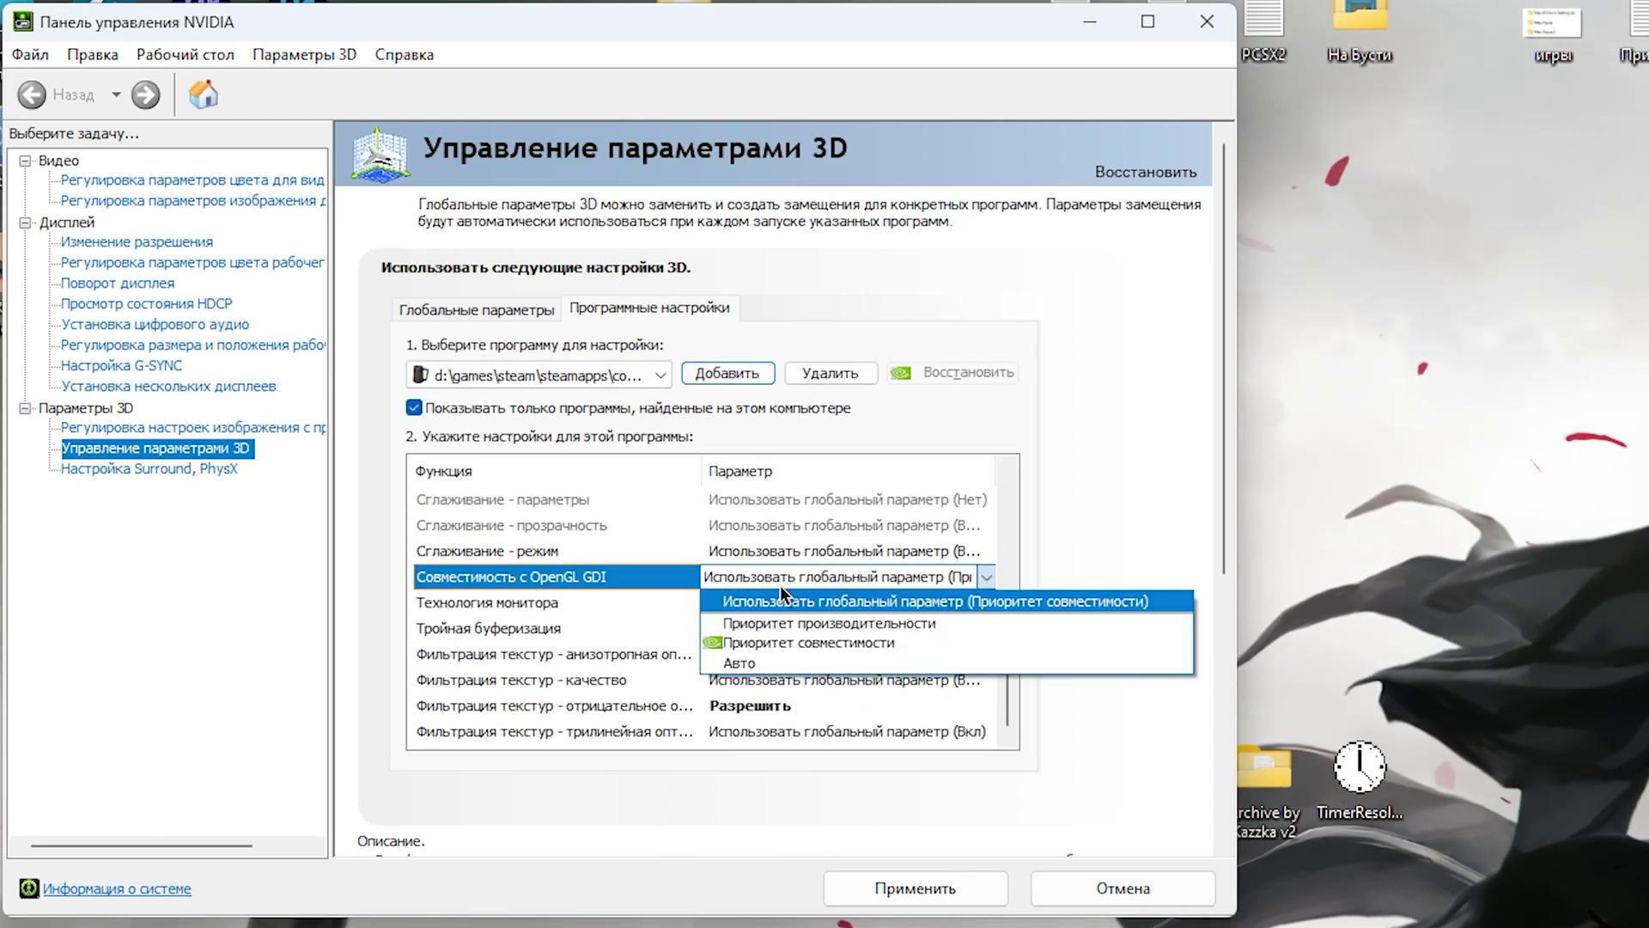
pyautogui.click(808, 647)
# - Set texture filtering quality to Высокая производительность and apply the program's 3D settings
pyautogui.scroll(-2, 1014, 640)
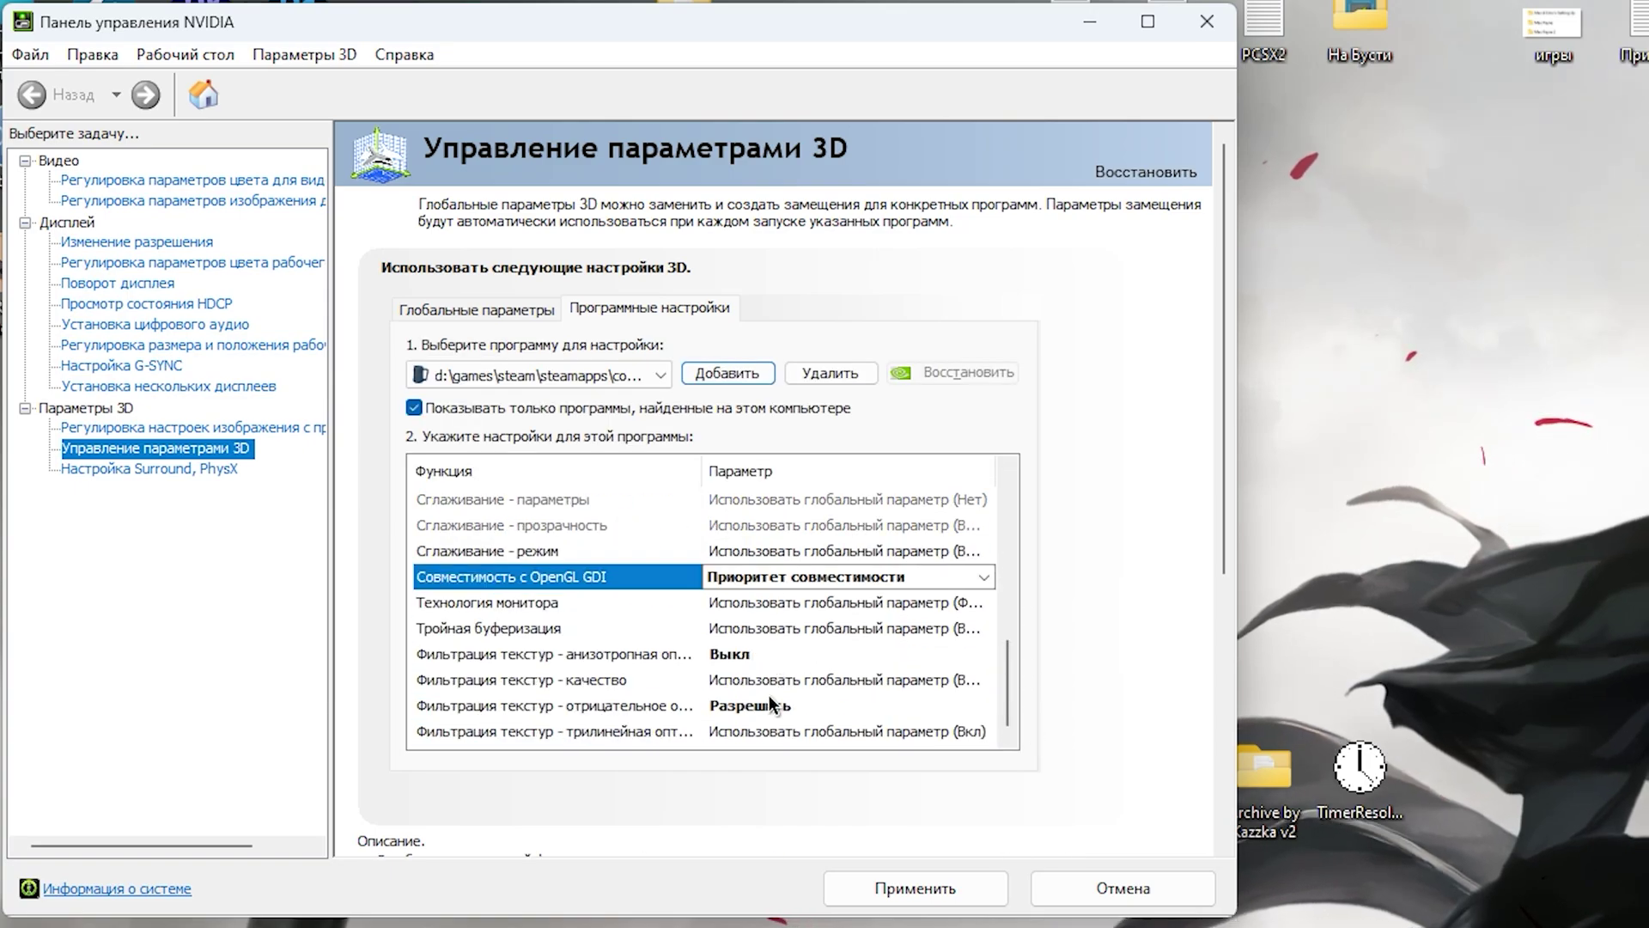
pyautogui.click(775, 680)
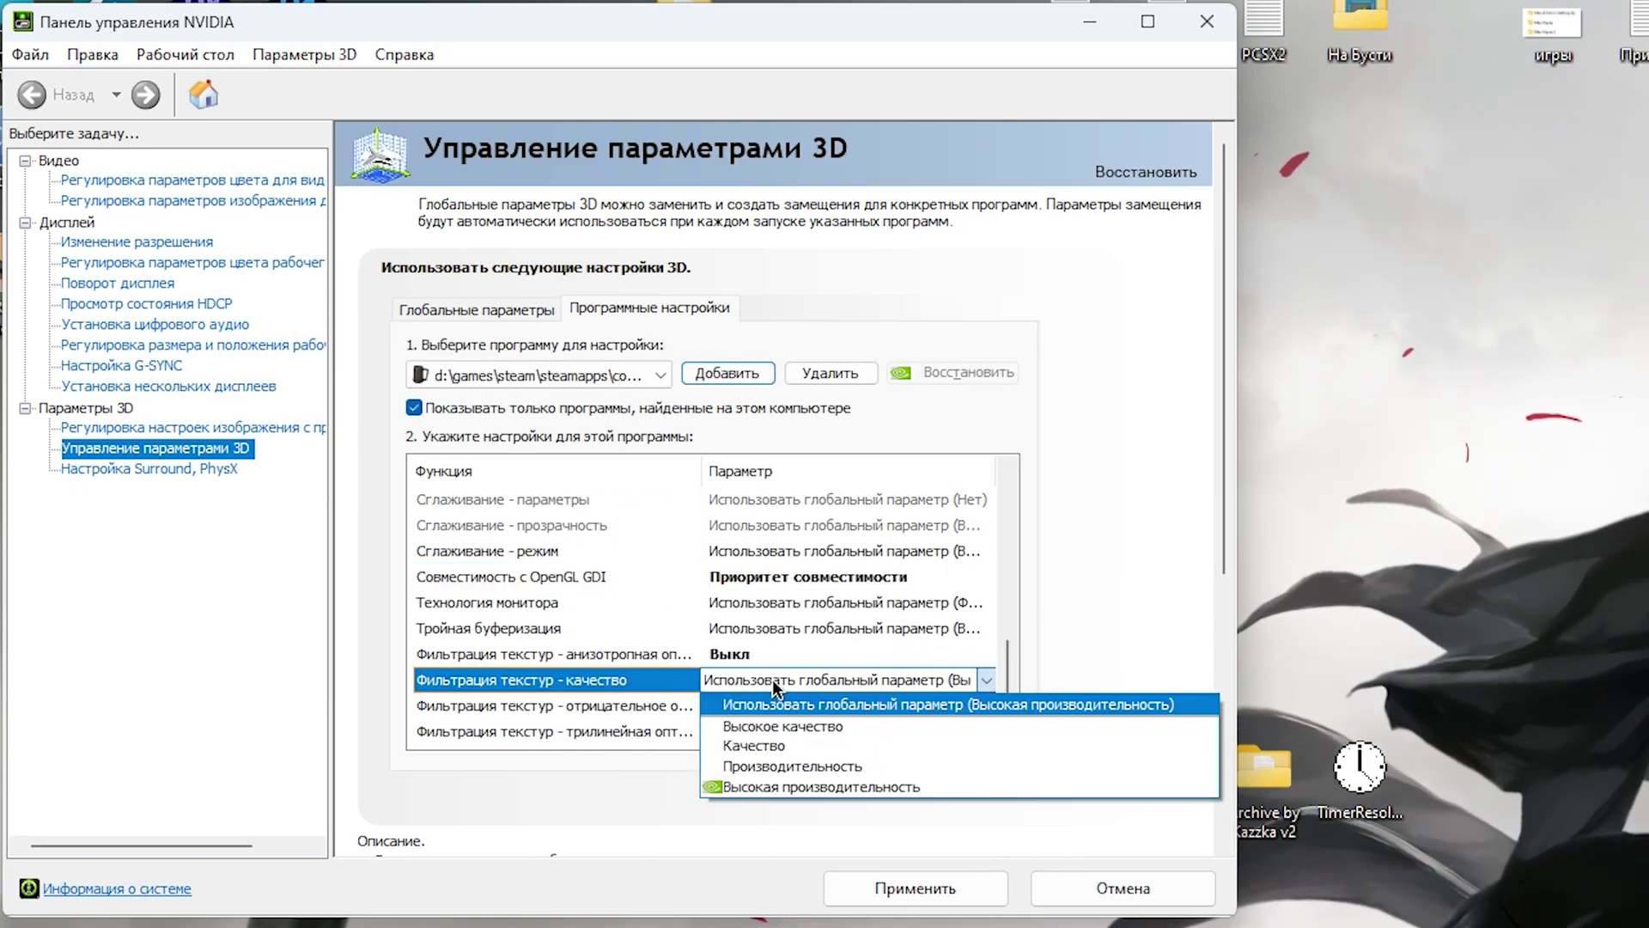
pyautogui.click(785, 788)
pyautogui.scroll(-1, 1007, 664)
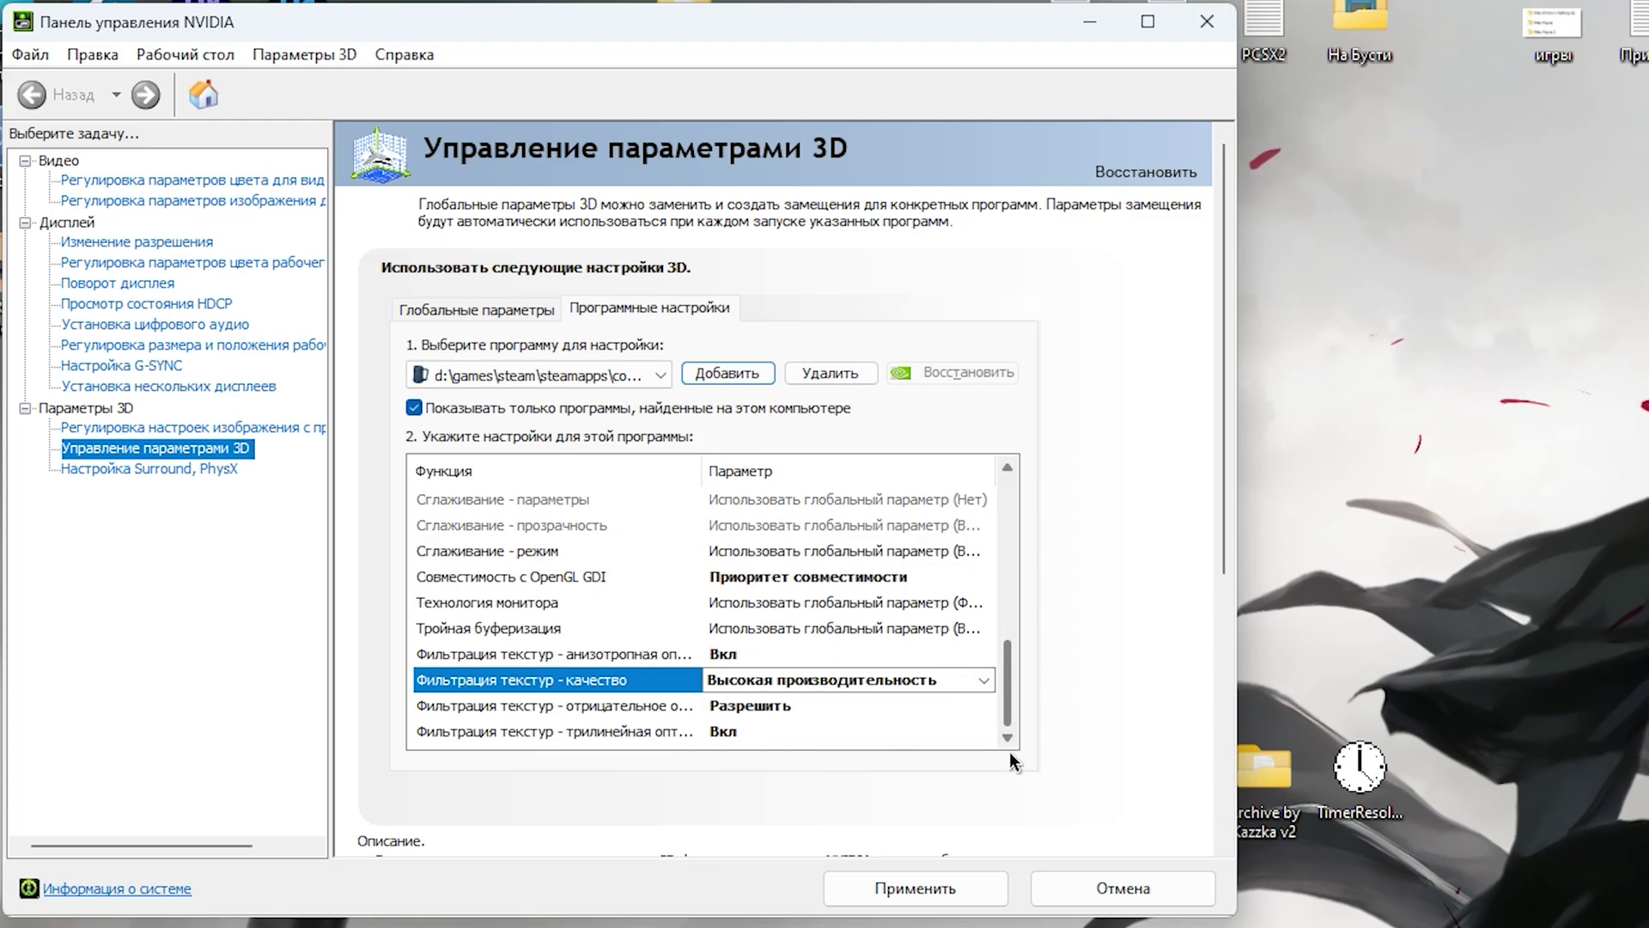
pyautogui.click(945, 893)
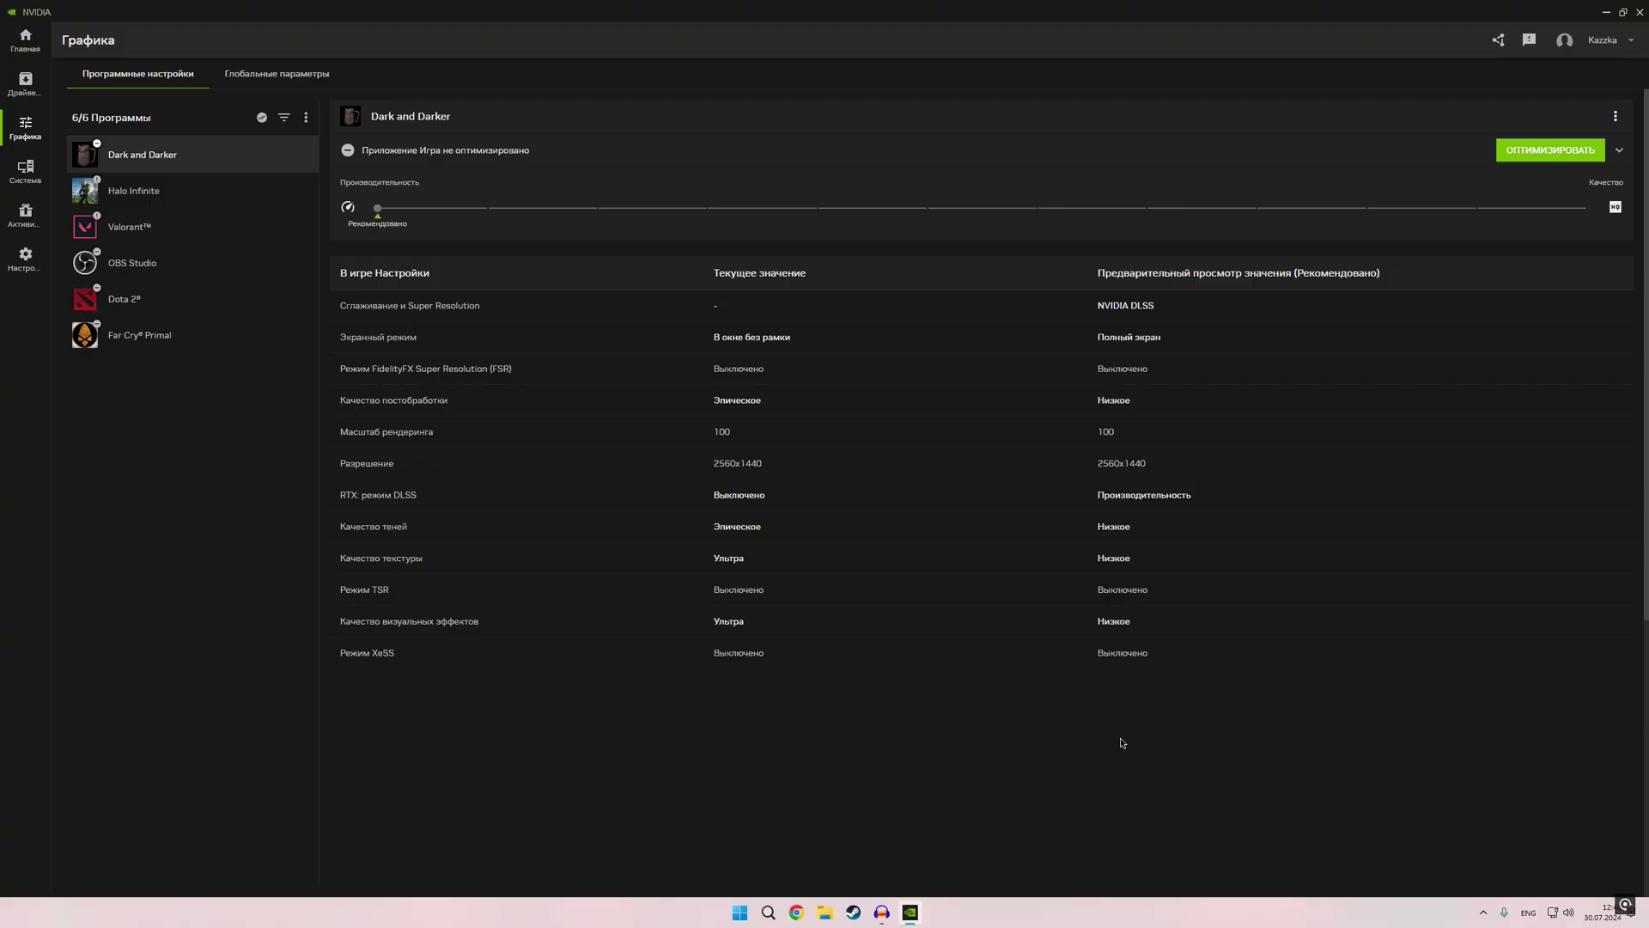
# - Switch to the NVIDIA app and view the global graphics parameters
pyautogui.click(330, 78)
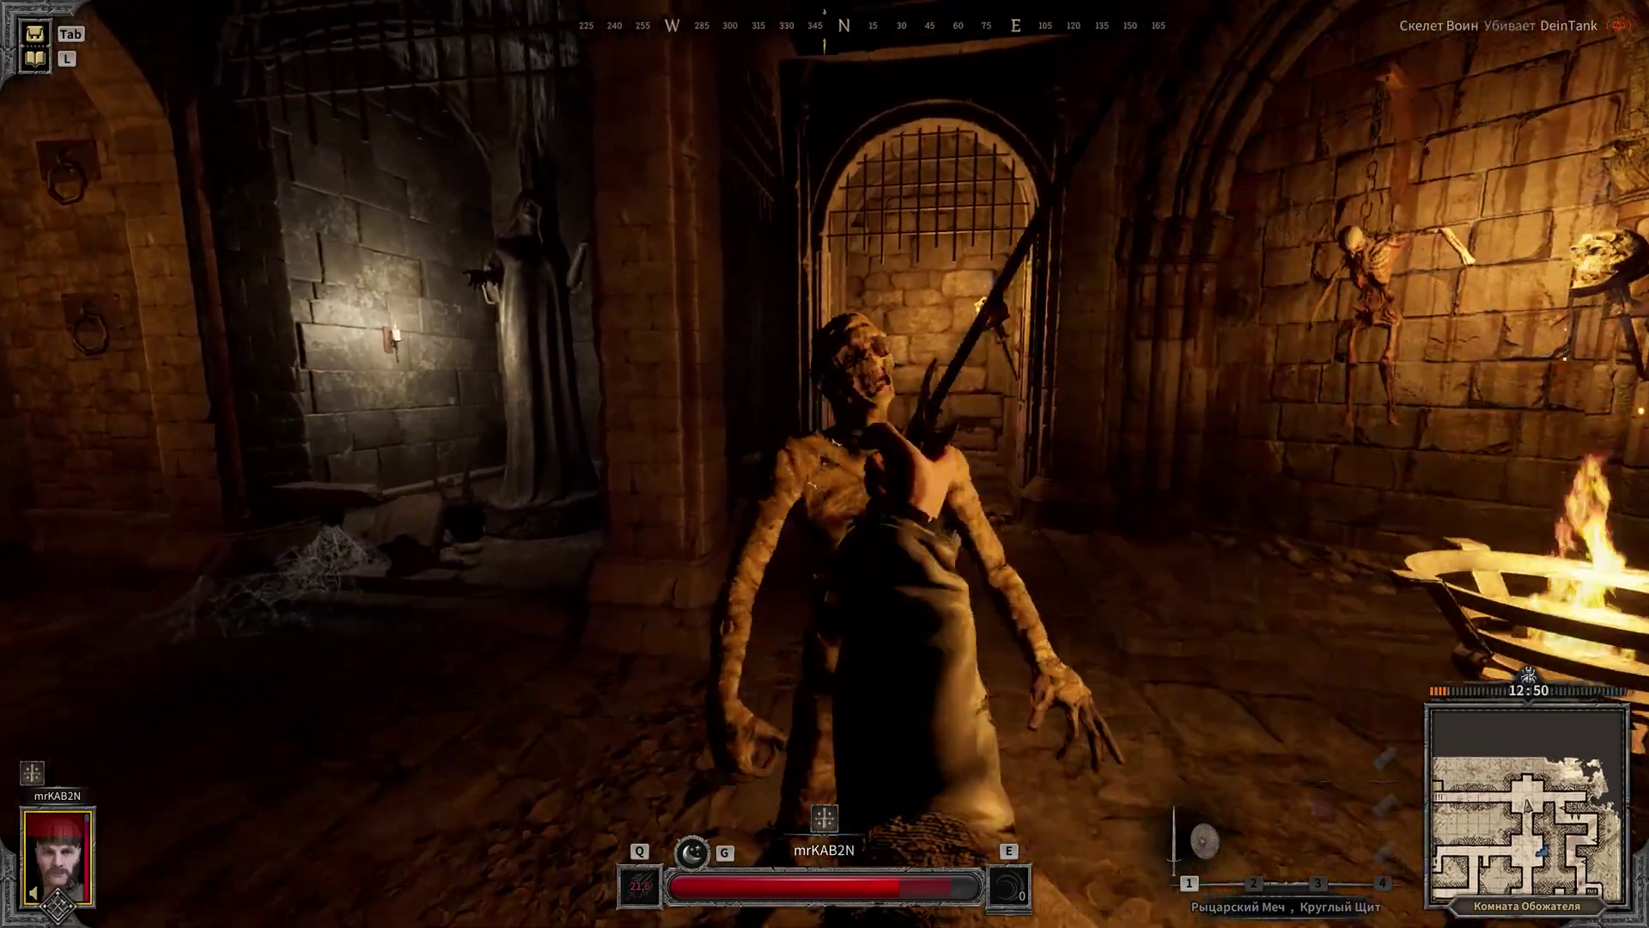
pyautogui.click(825, 464)
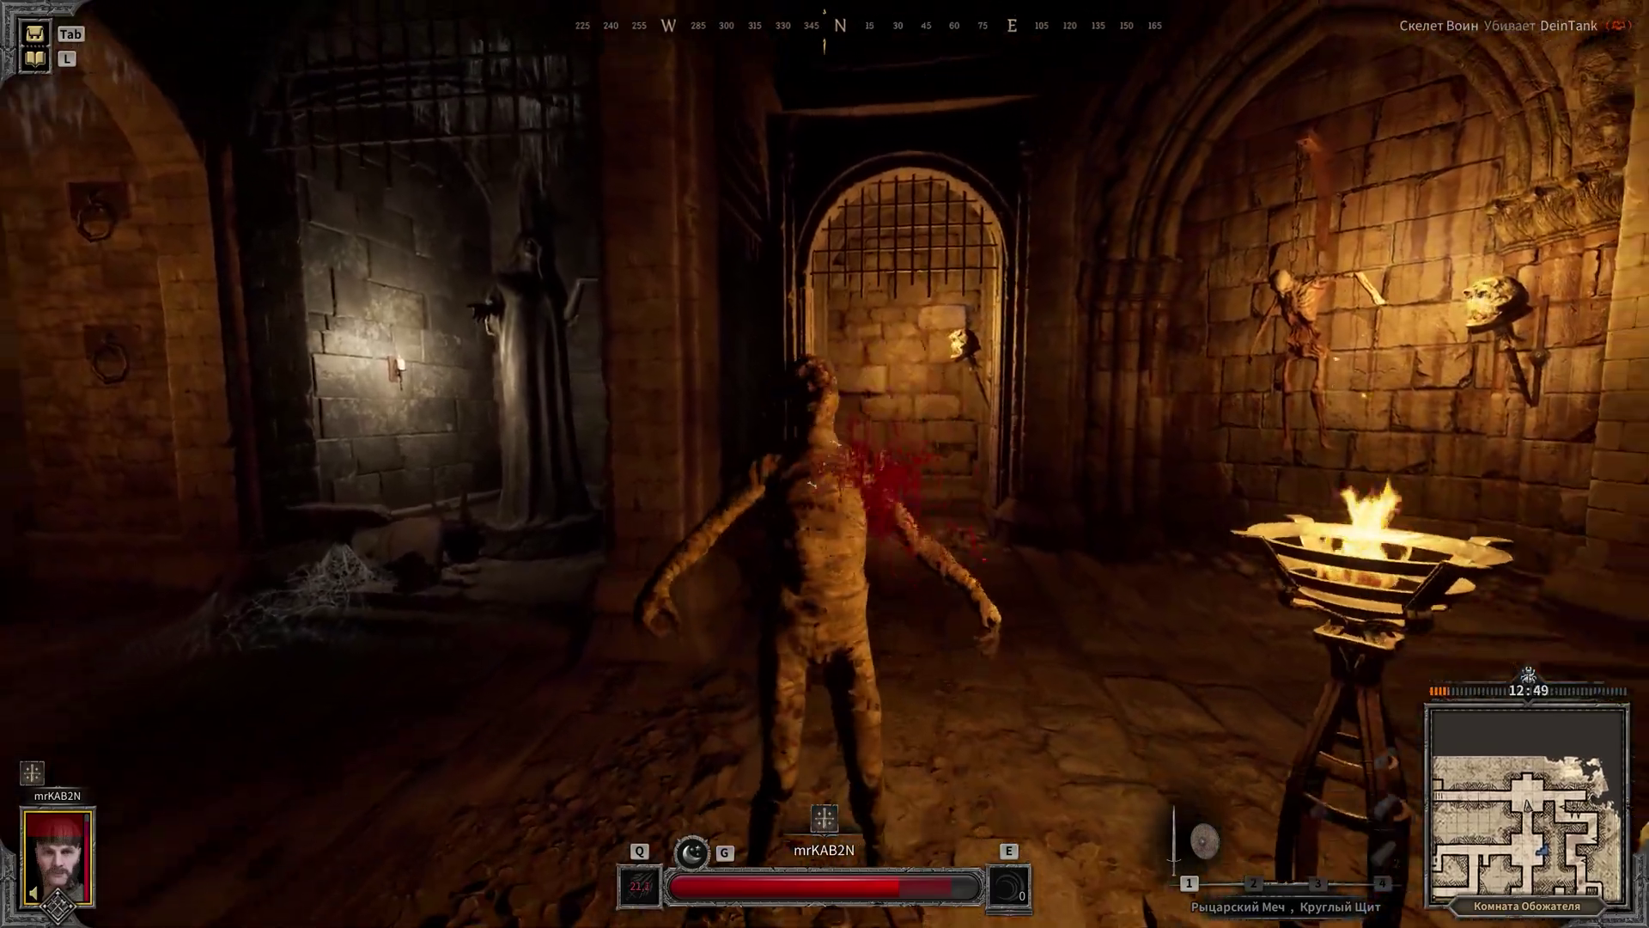
pyautogui.press('f')
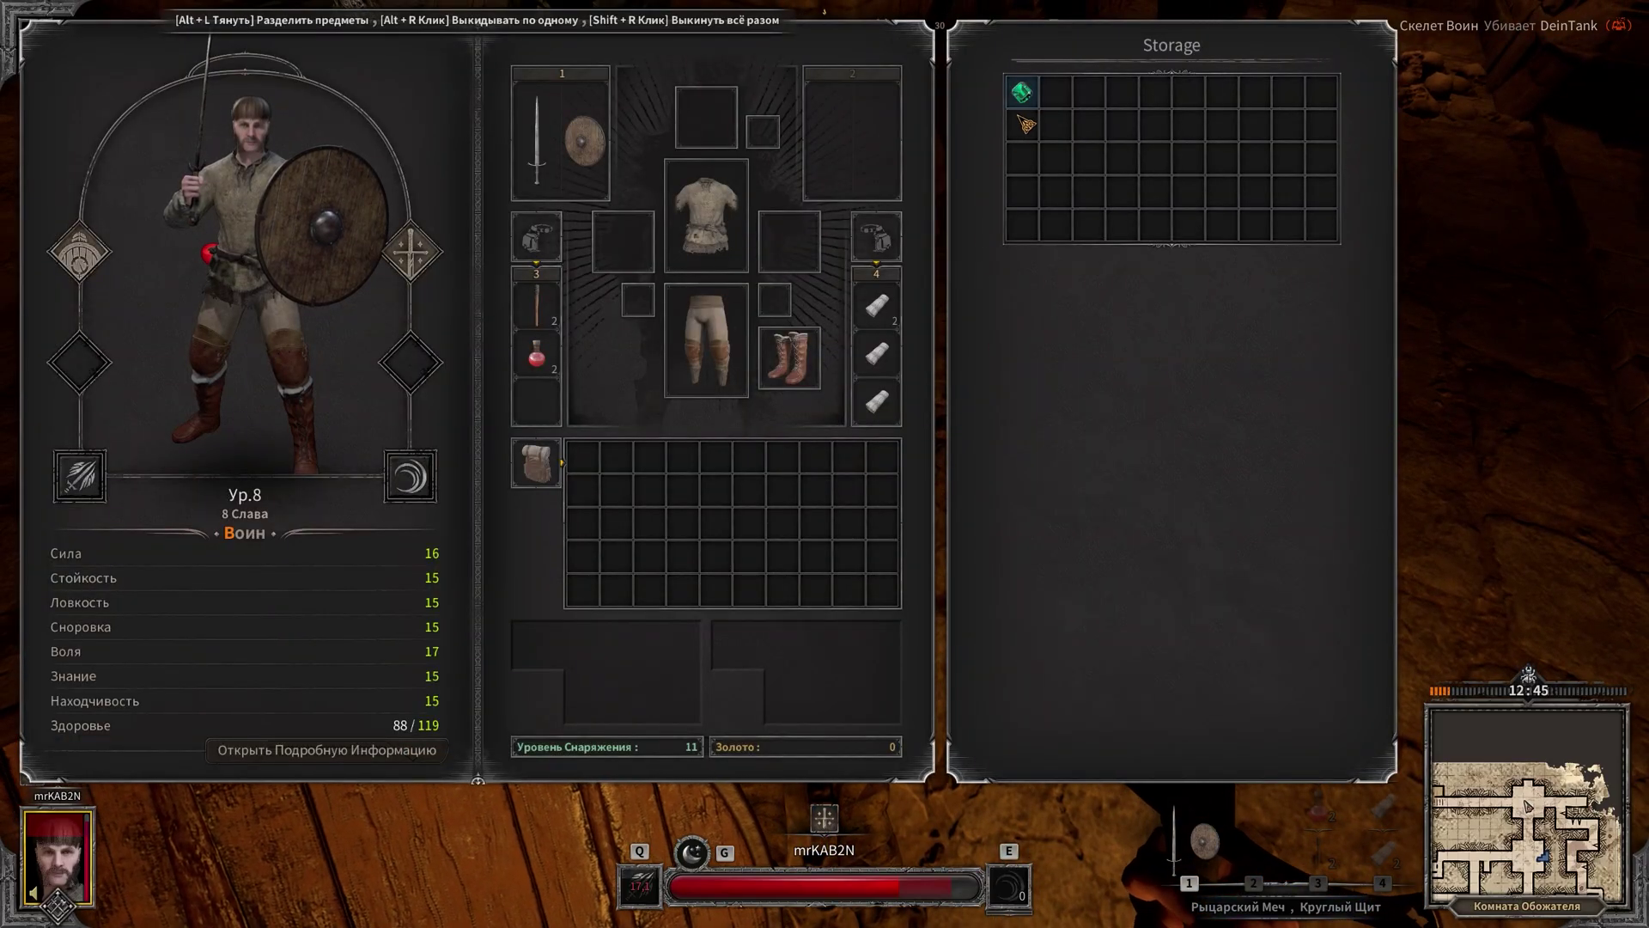
pyautogui.press('Tab')
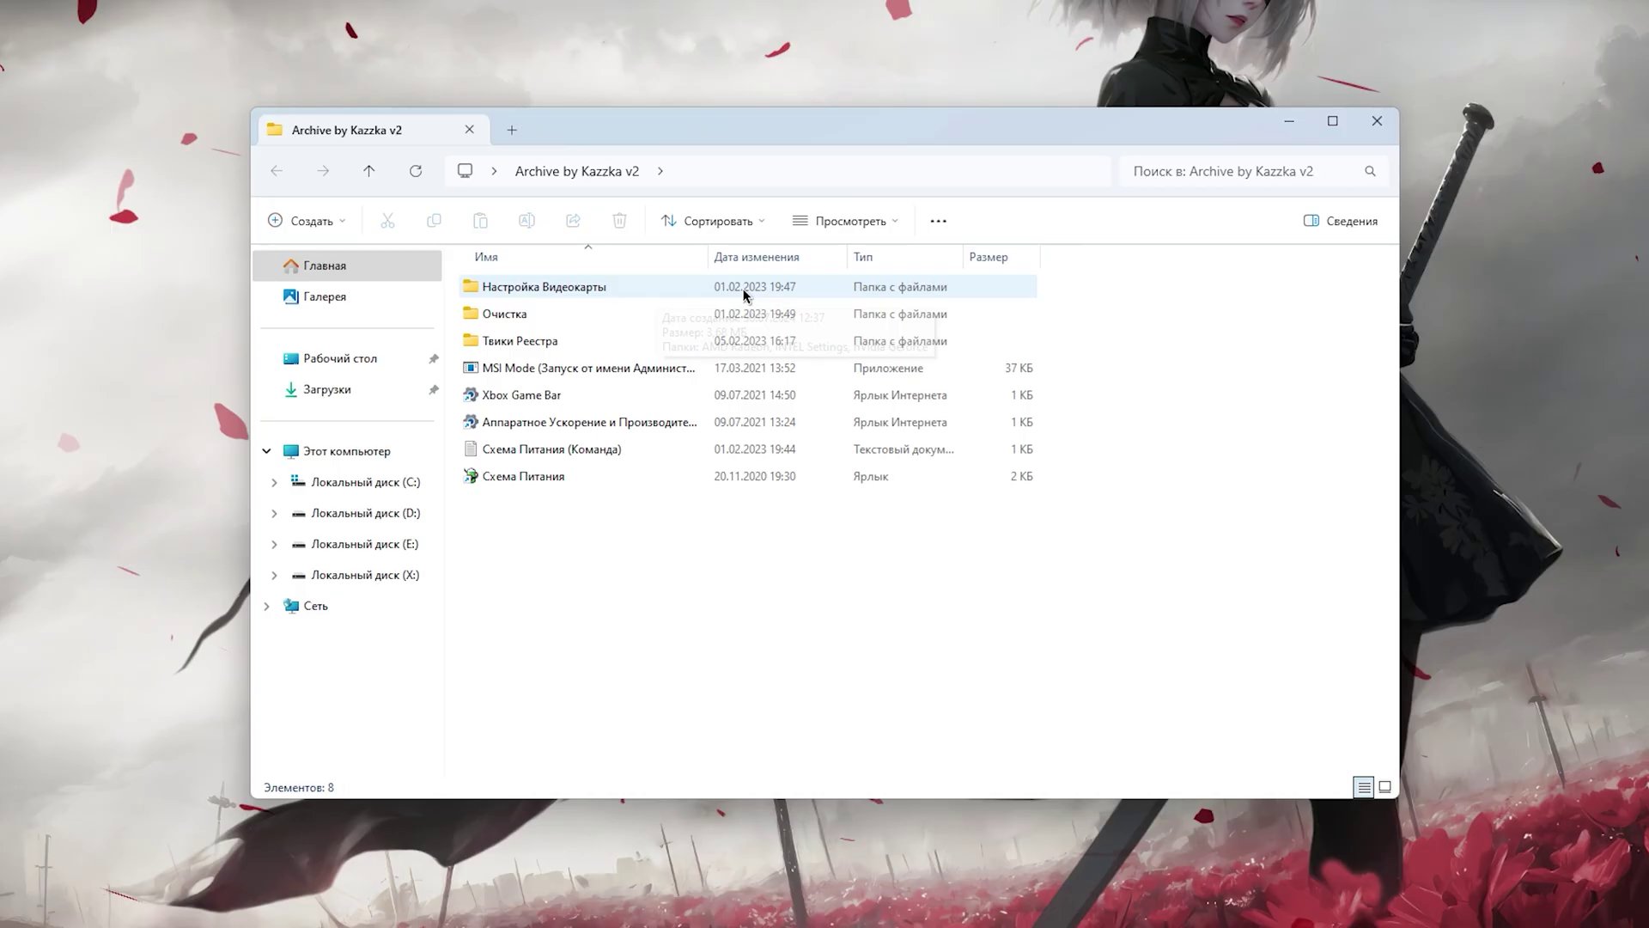
# - Switch to File Explorer, look inside the archive's Настройка Видеокарты folder and open its Очистка folder
pyautogui.doubleClick(773, 346)
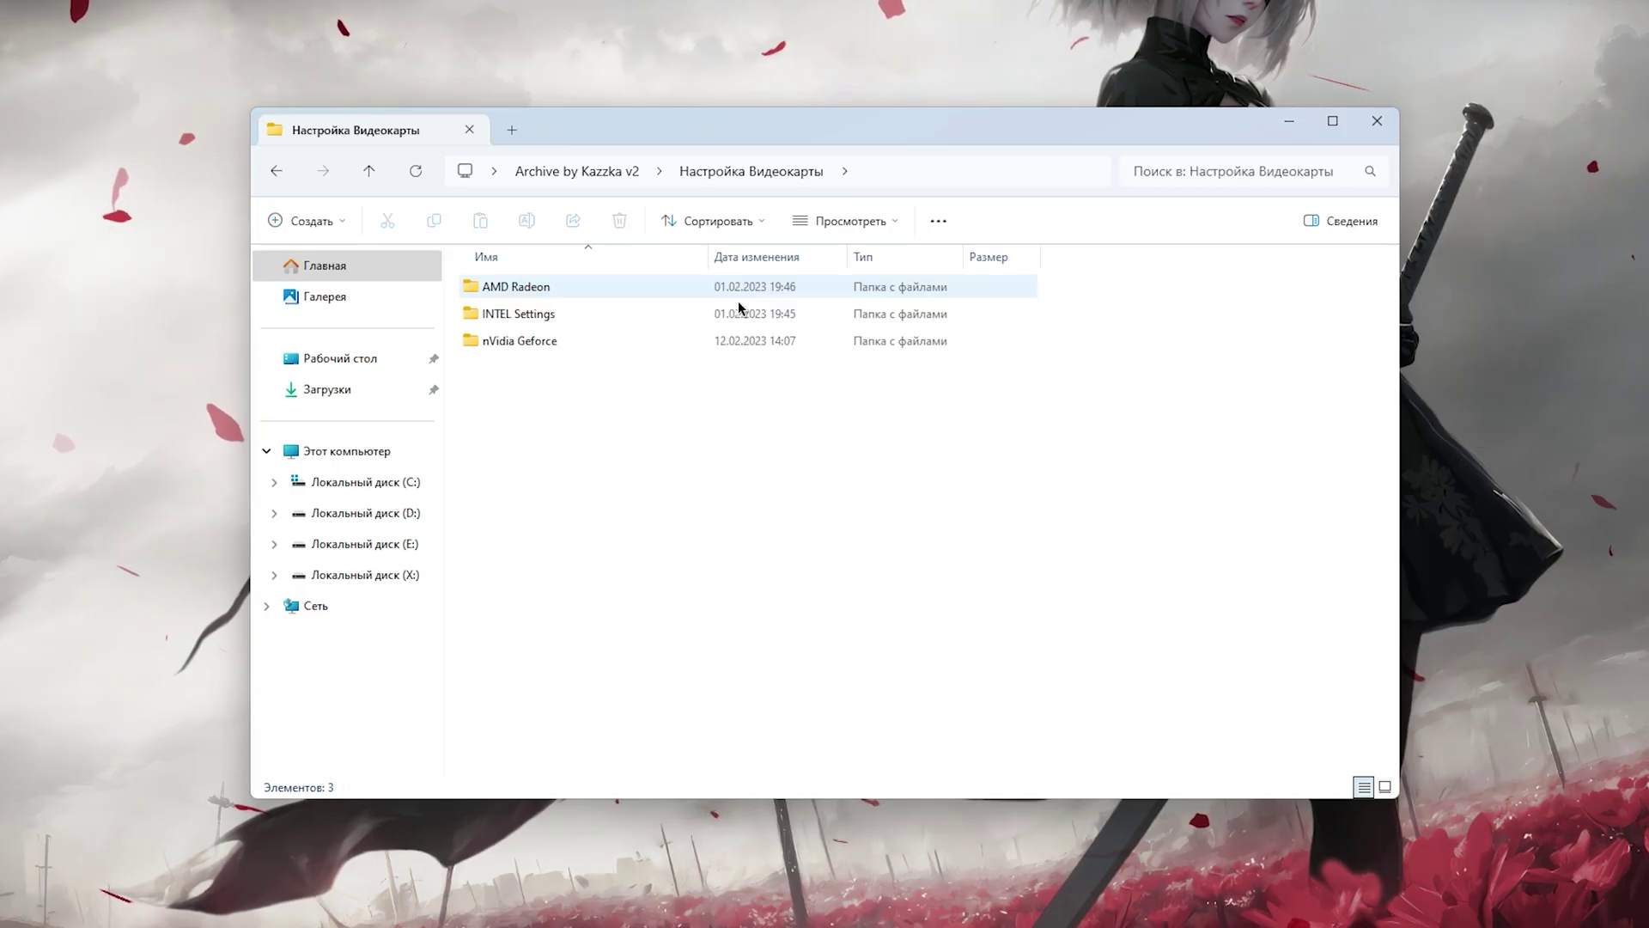
pyautogui.hotkey('ctrl', 'a')
pyautogui.click(808, 457)
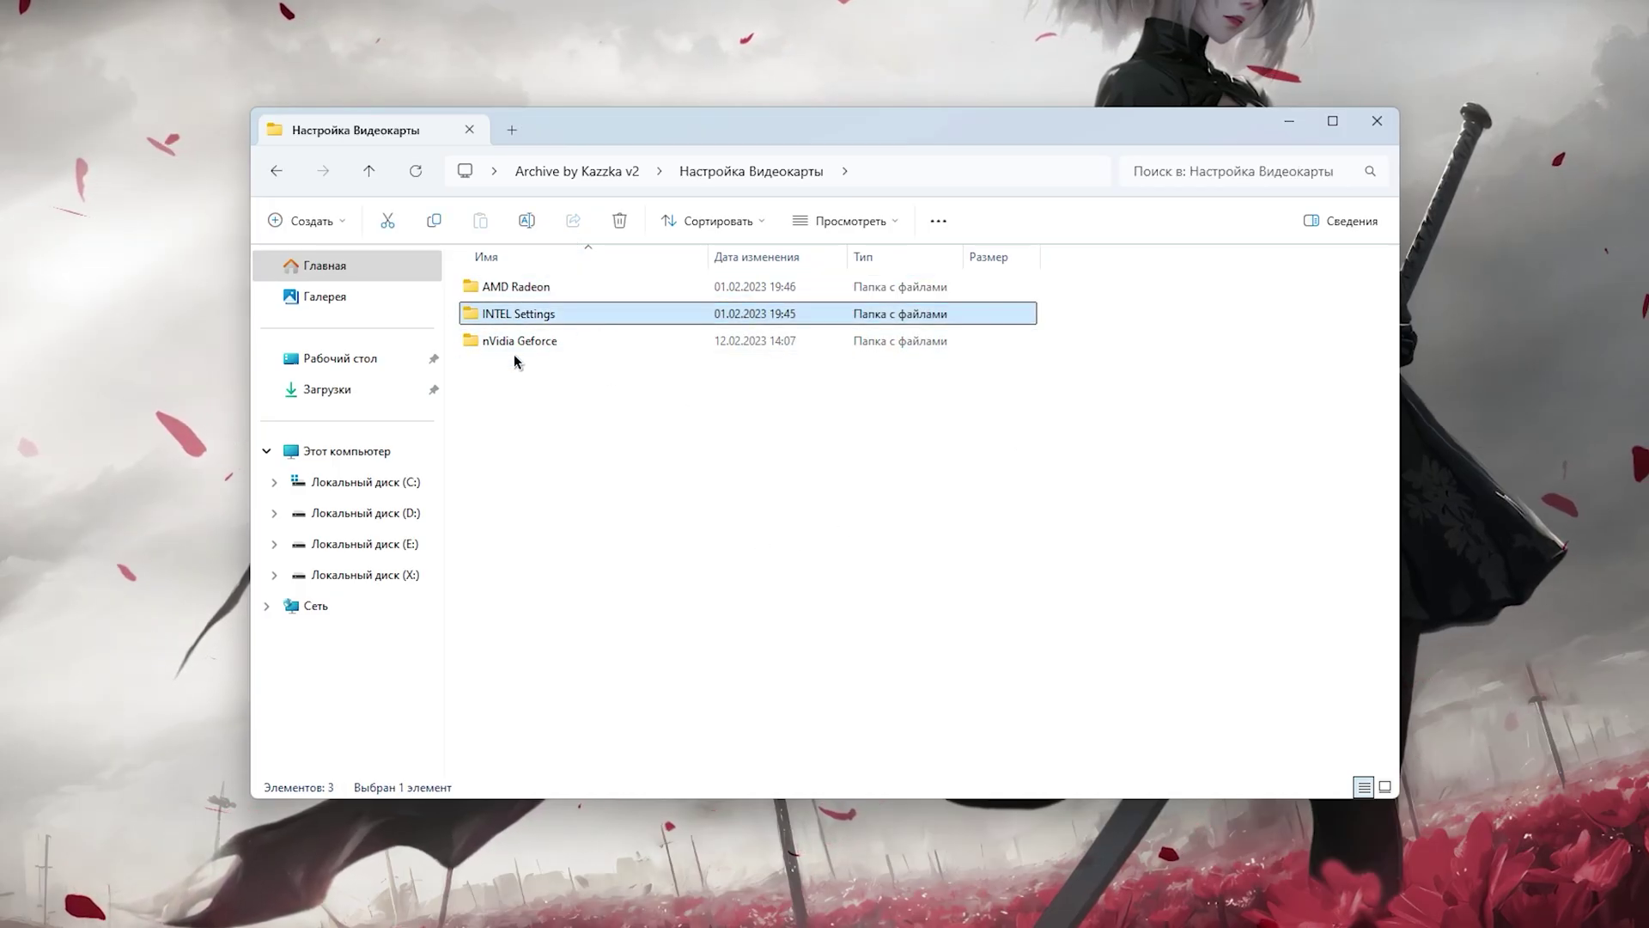
pyautogui.hotkey('alt', 'Left')
pyautogui.press('Down')
pyautogui.press('Return')
pyautogui.hotkey('ctrl', 'a')
pyautogui.click(884, 538)
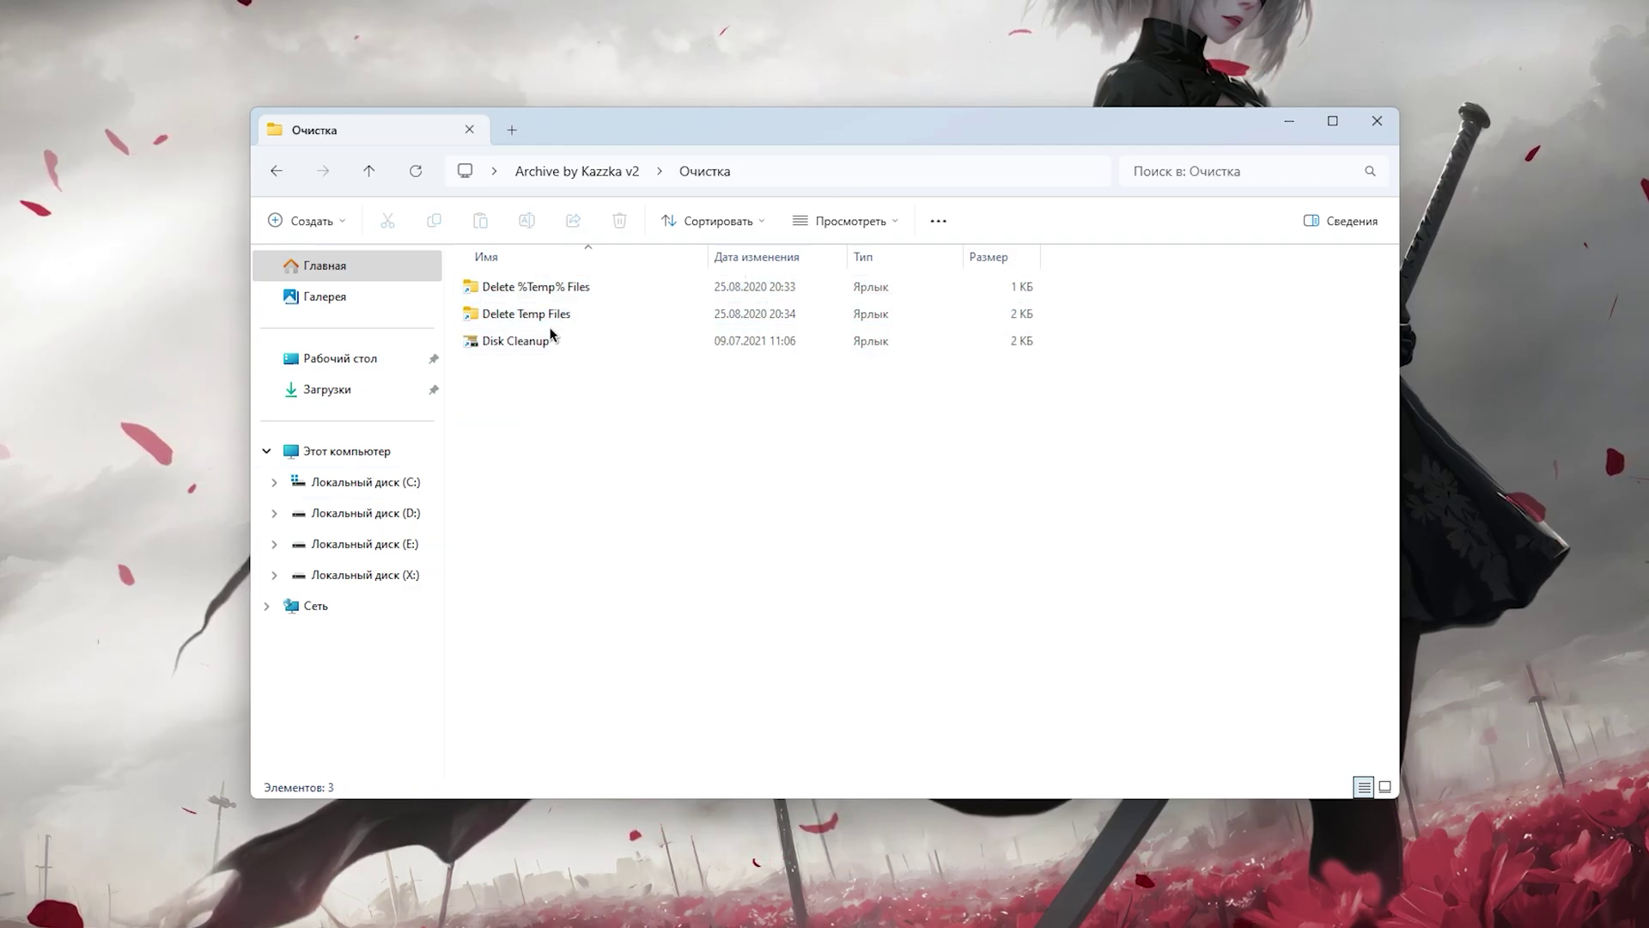
# - Use the temp folder shortcuts in Очистка to delete all files from the AppData\Local\Temp folder
pyautogui.doubleClick(604, 290)
pyautogui.hotkey('ctrl', 'a')
pyautogui.hotkey('alt', 'Left')
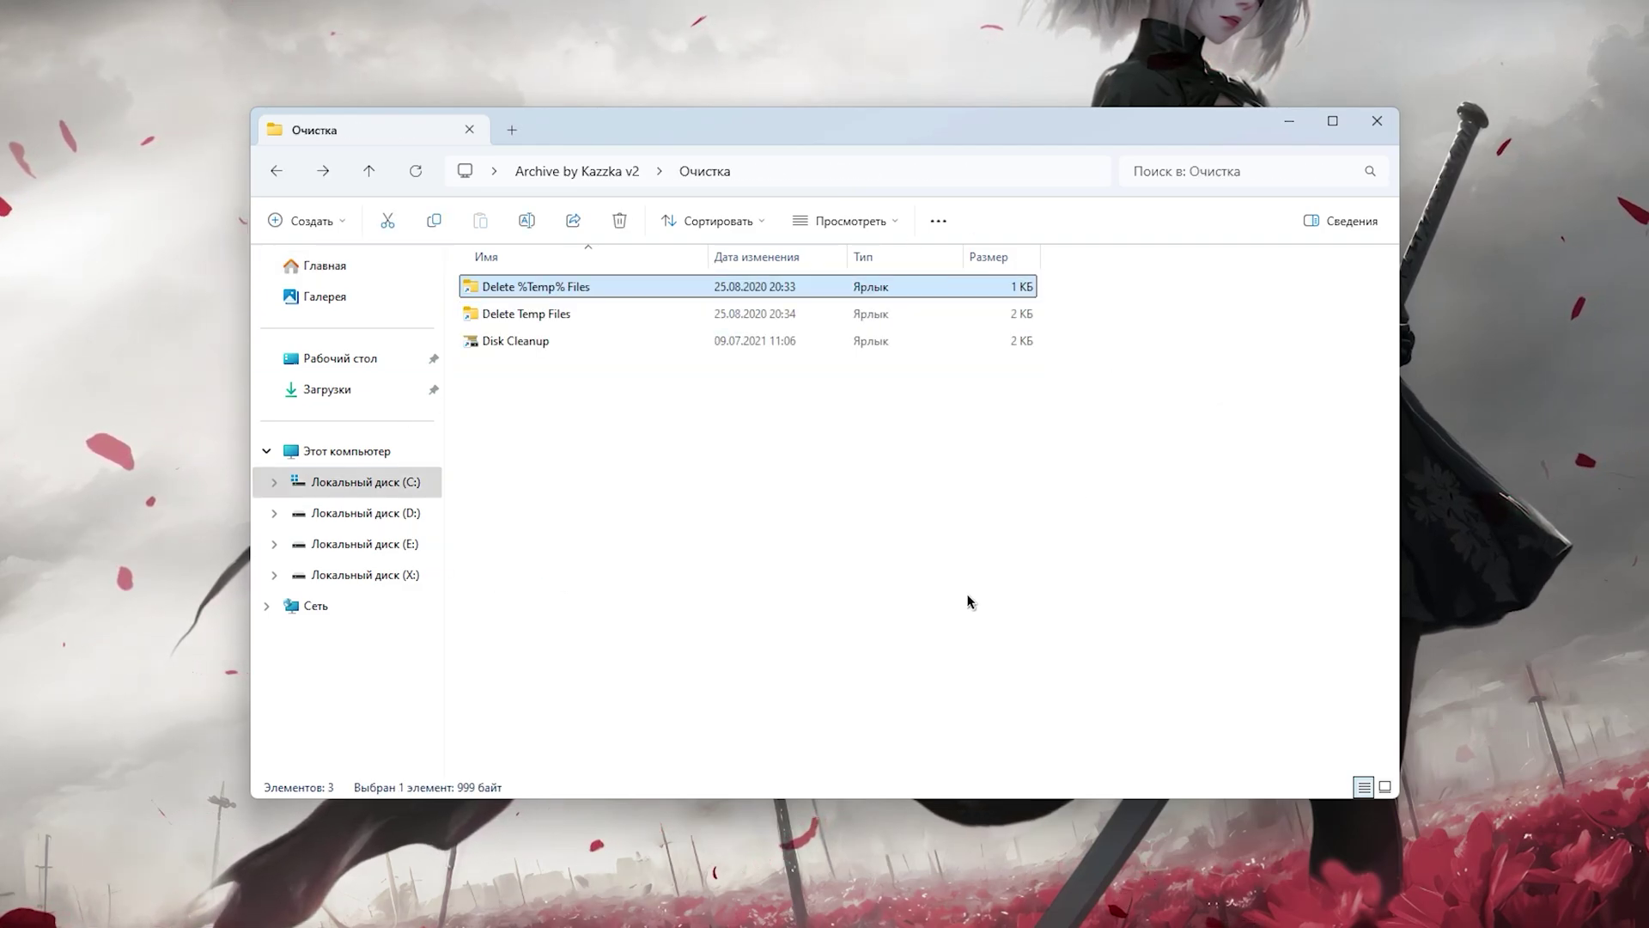
pyautogui.press('Down')
pyautogui.press('Return')
pyautogui.hotkey('ctrl', 'a')
pyautogui.scroll(-8, 945, 550)
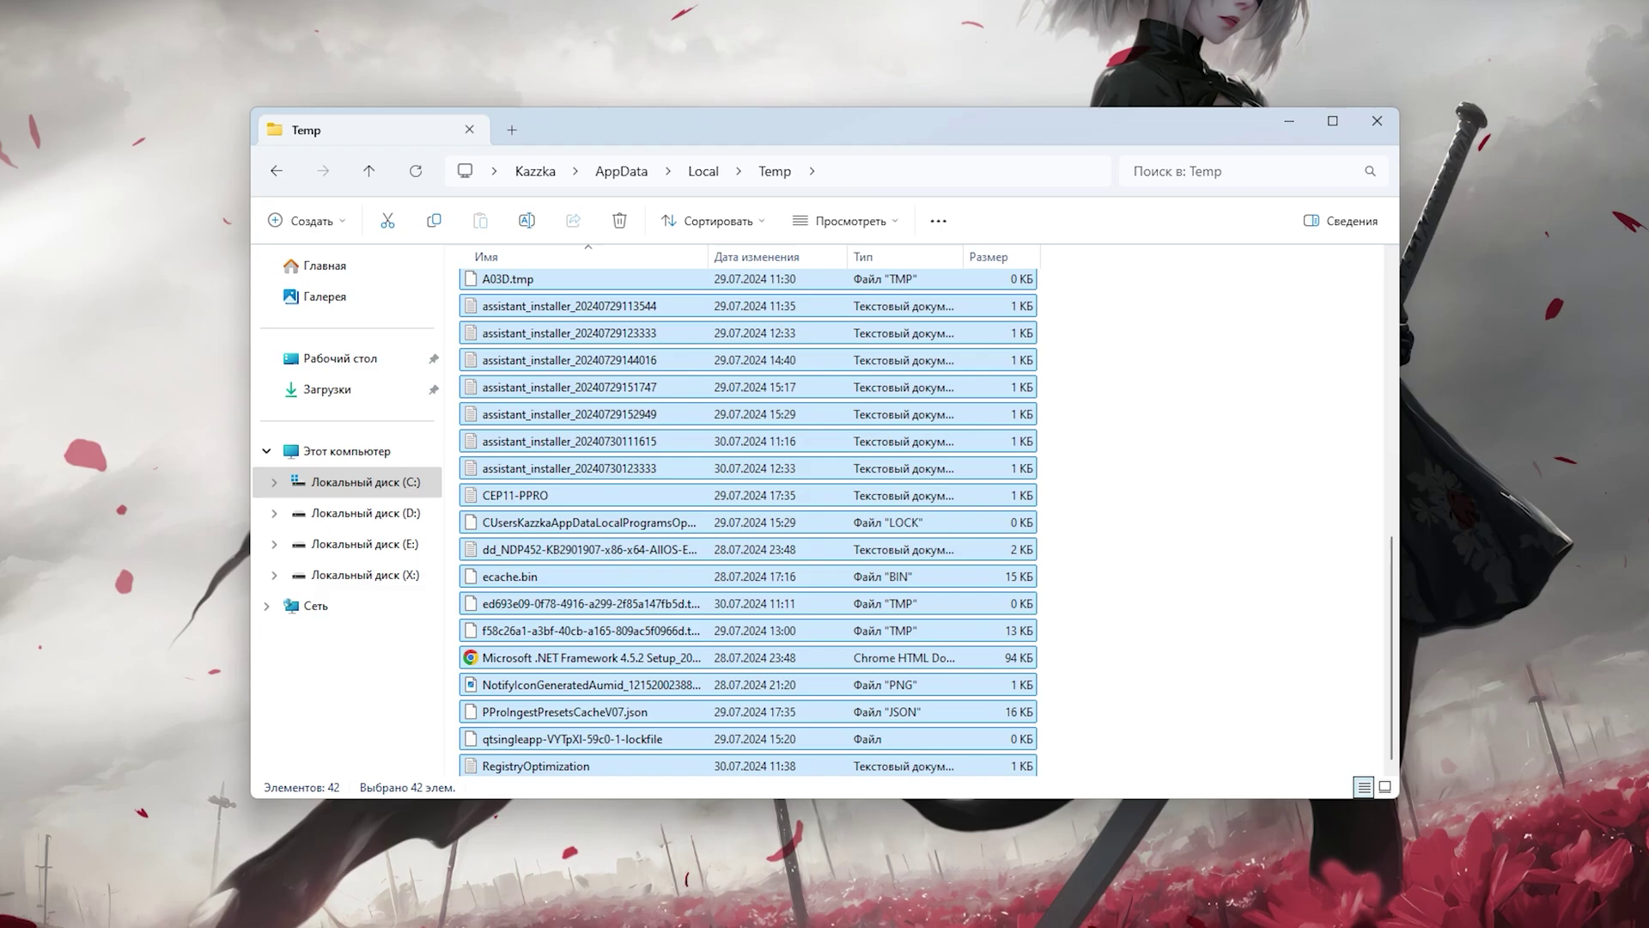
pyautogui.press('Delete')
pyautogui.click(263, 400)
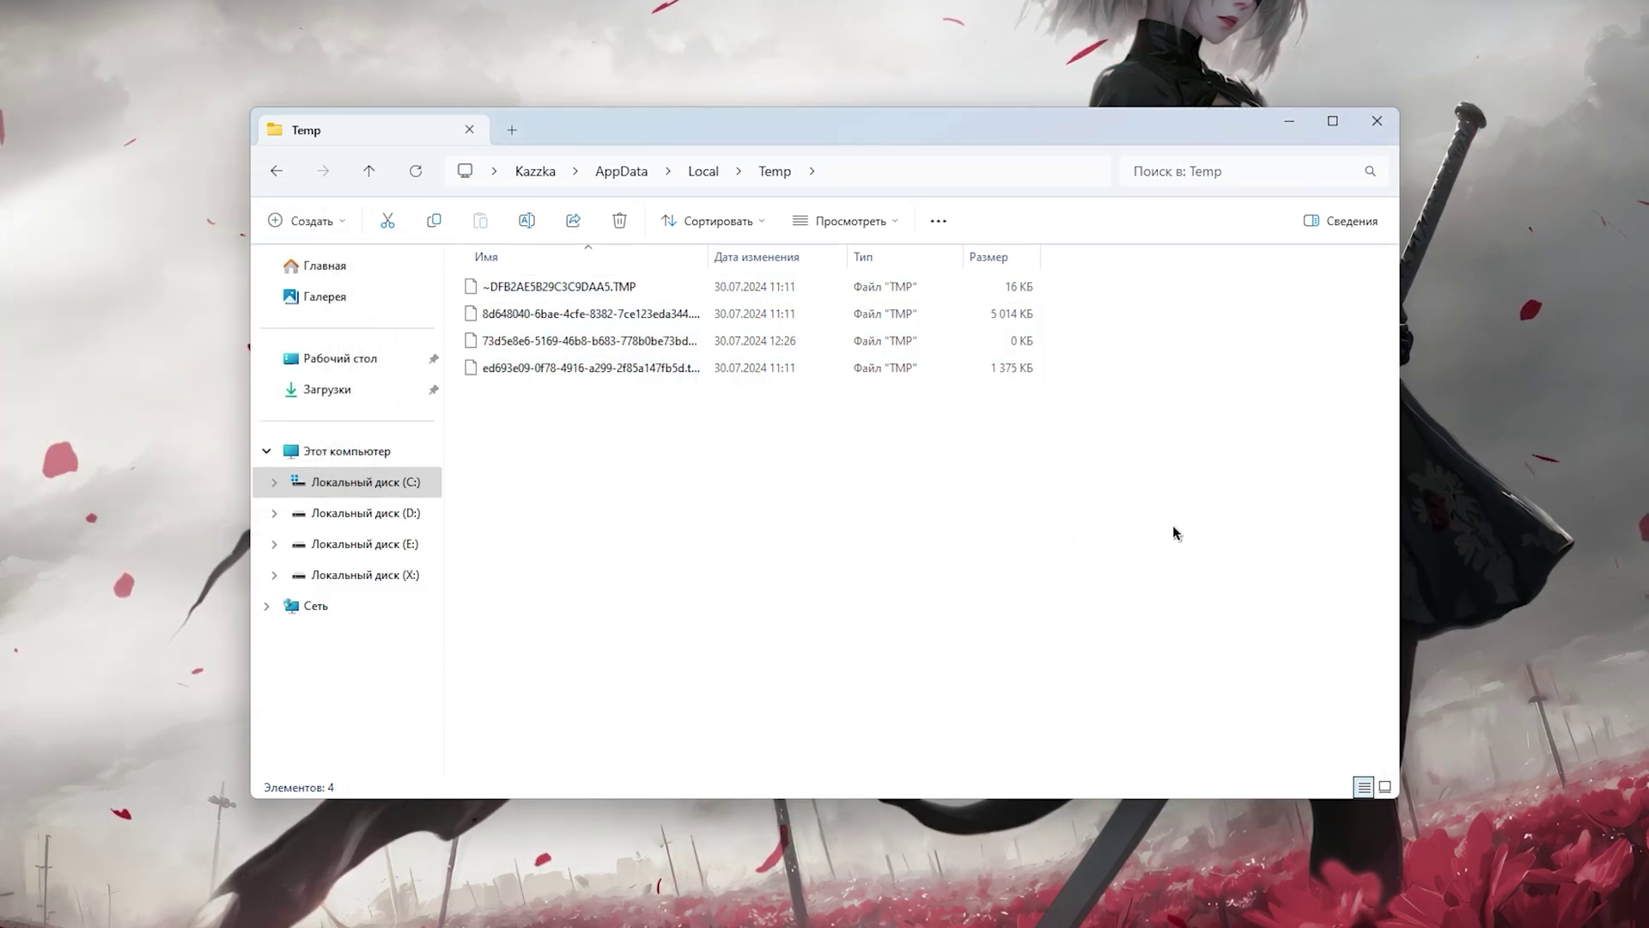
# - Open the archive's Твики Реестра folder and look through the files in its Бэкап Файлов Реестра subfolder
pyautogui.hotkey('alt', 'Left')
pyautogui.hotkey('alt', 'Left')
pyautogui.press('Down')
pyautogui.press('Return')
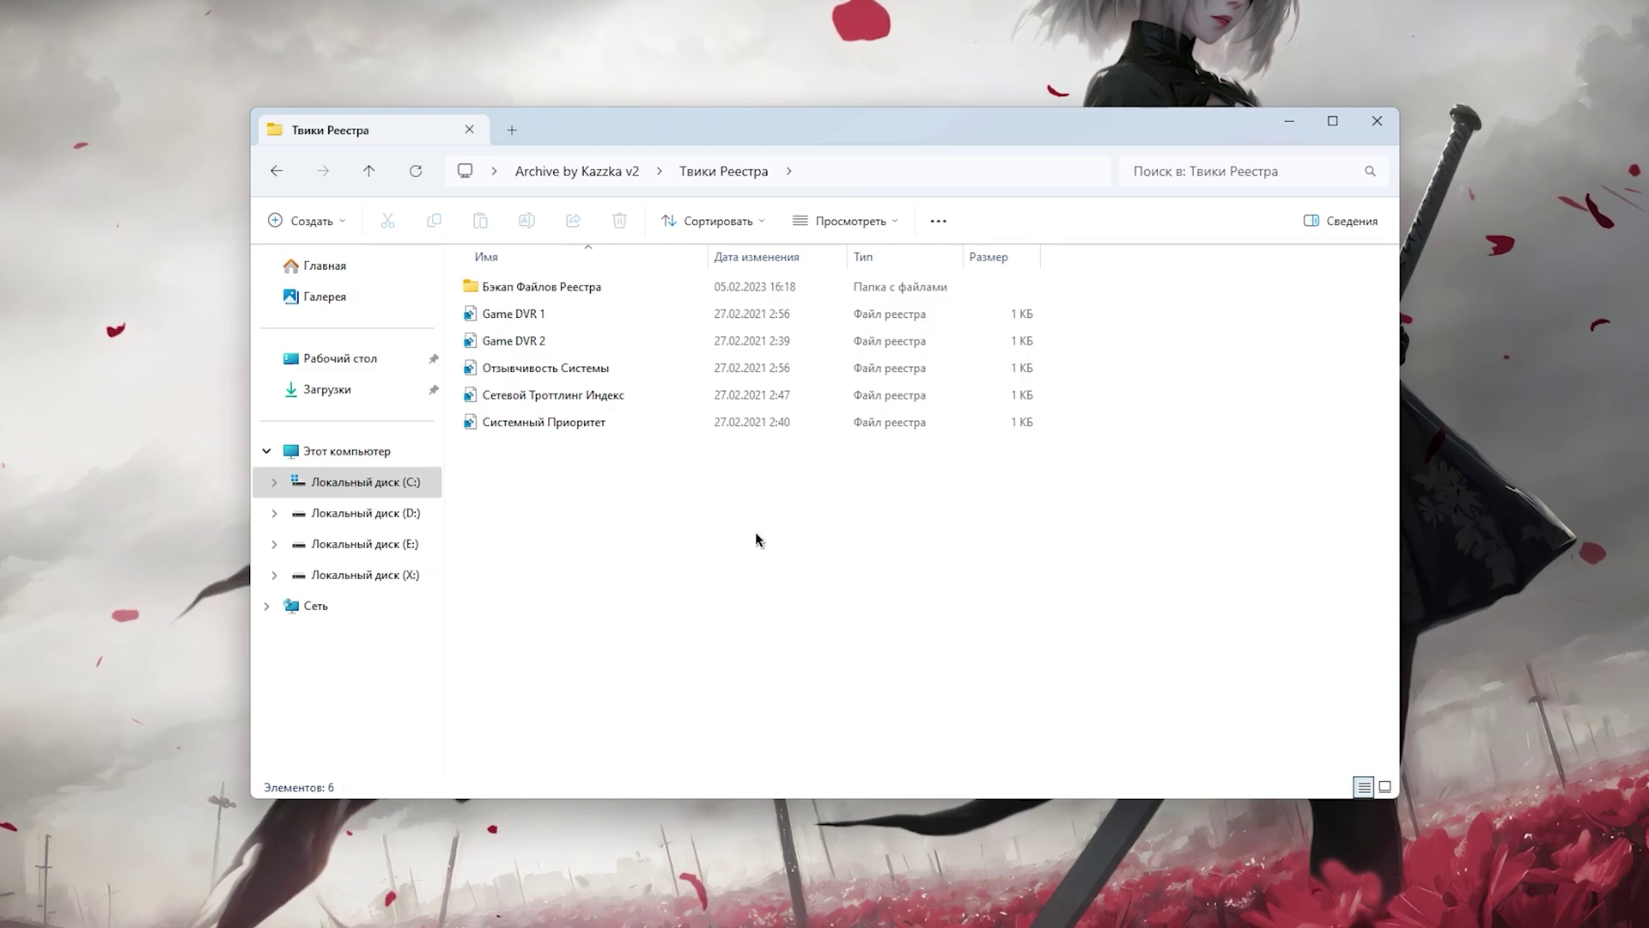
pyautogui.doubleClick(600, 286)
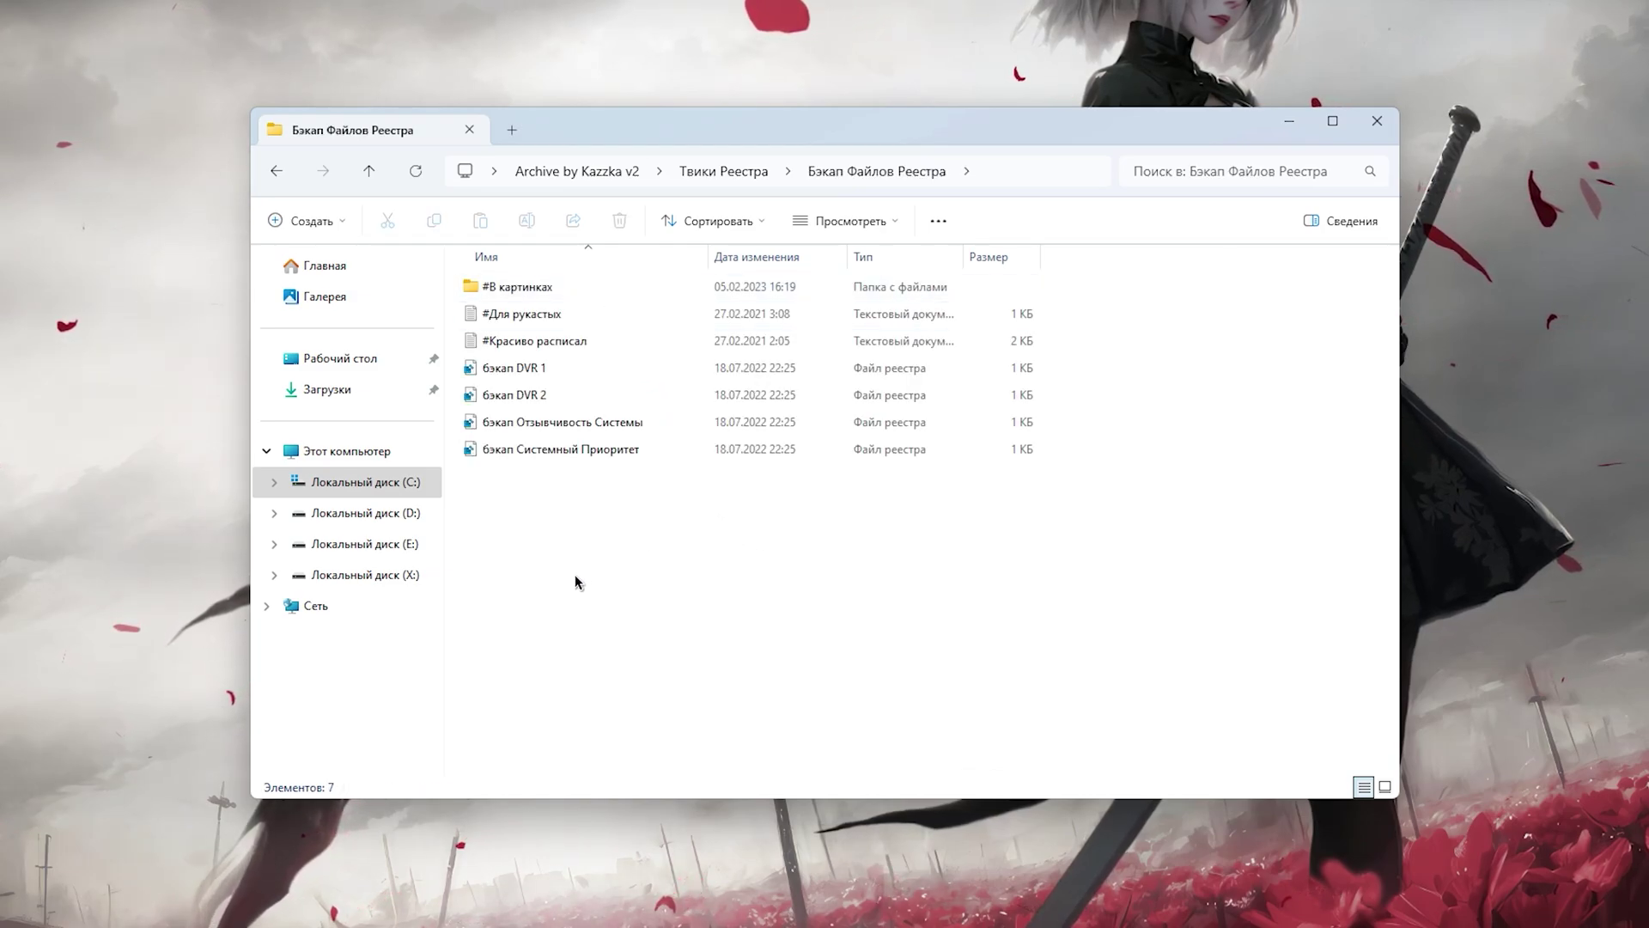
pyautogui.moveTo(576, 578); pyautogui.dragTo(496, 358)
pyautogui.click(1128, 347)
pyautogui.moveTo(1086, 352); pyautogui.dragTo(1155, 288)
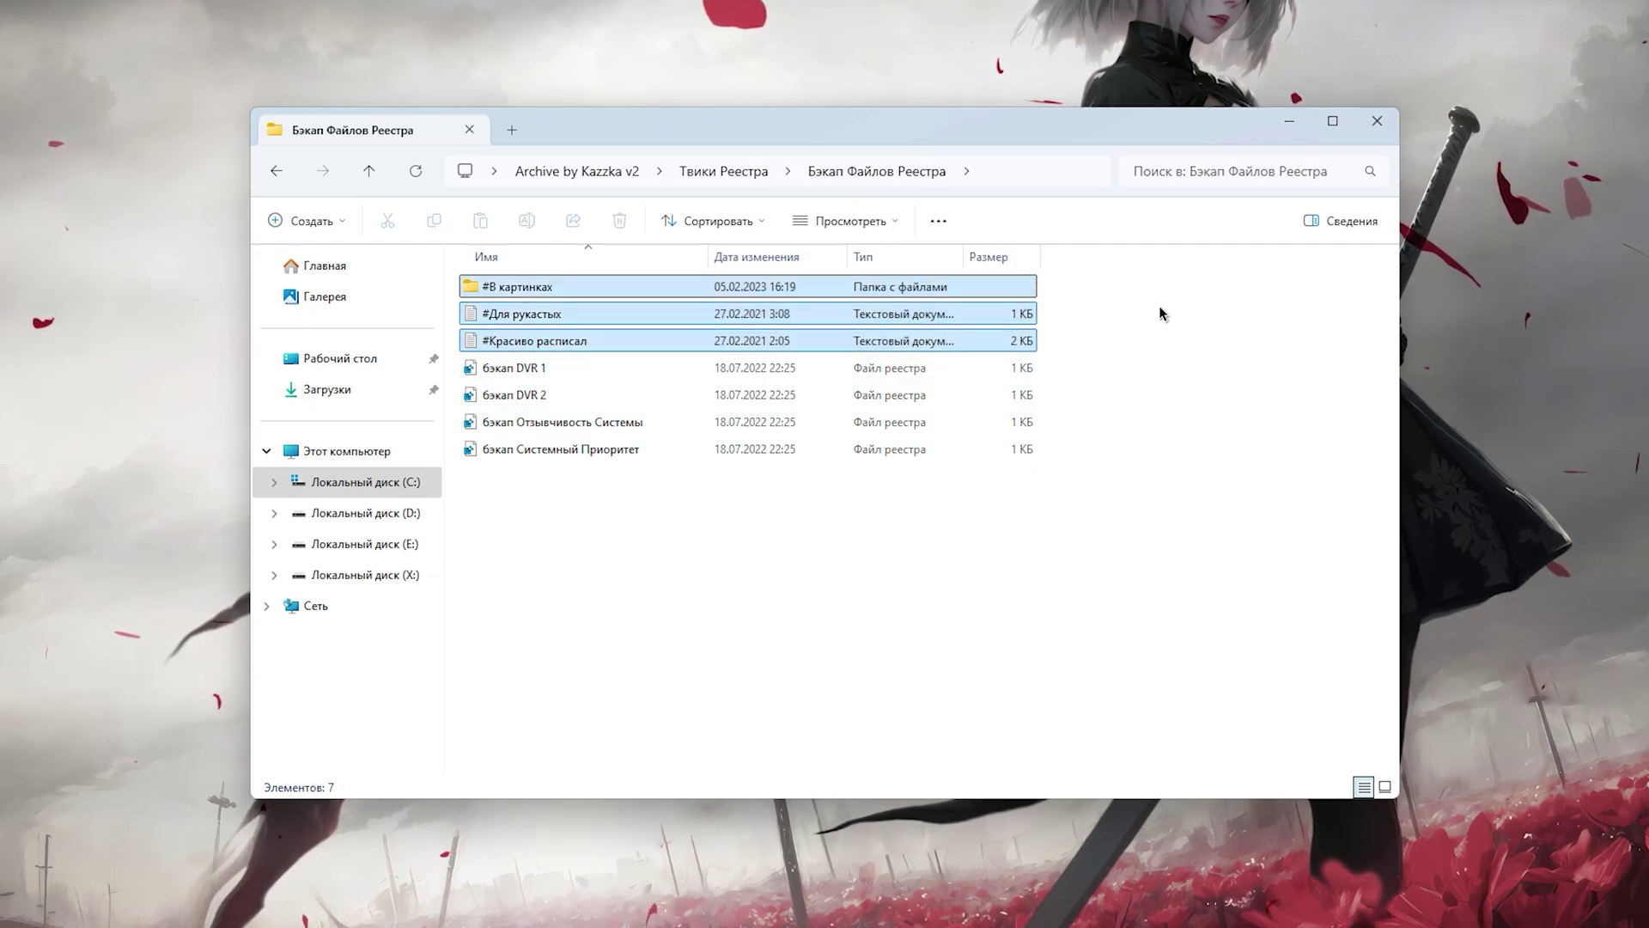
pyautogui.click(1155, 309)
pyautogui.click(488, 342)
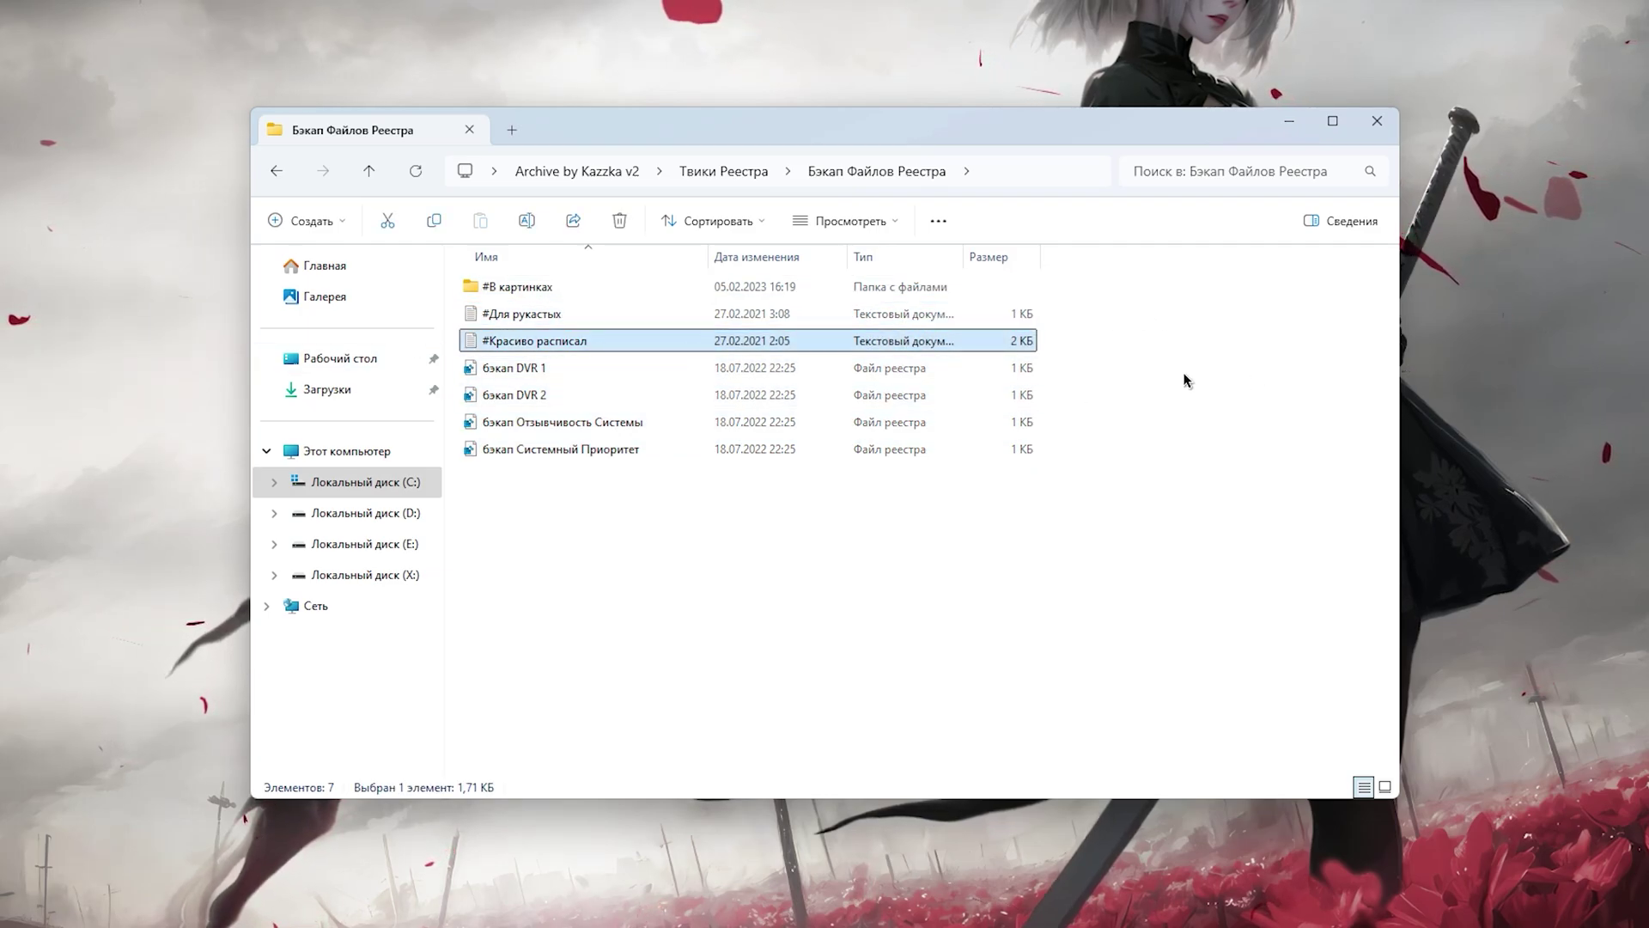
pyautogui.moveTo(1184, 380); pyautogui.dragTo(1142, 455)
# - Return to Твики Реестра, open the Системный Приоритет registry file as text to examine its entries, and close it
pyautogui.press('BackSpace')
pyautogui.moveTo(1116, 346); pyautogui.dragTo(1115, 320)
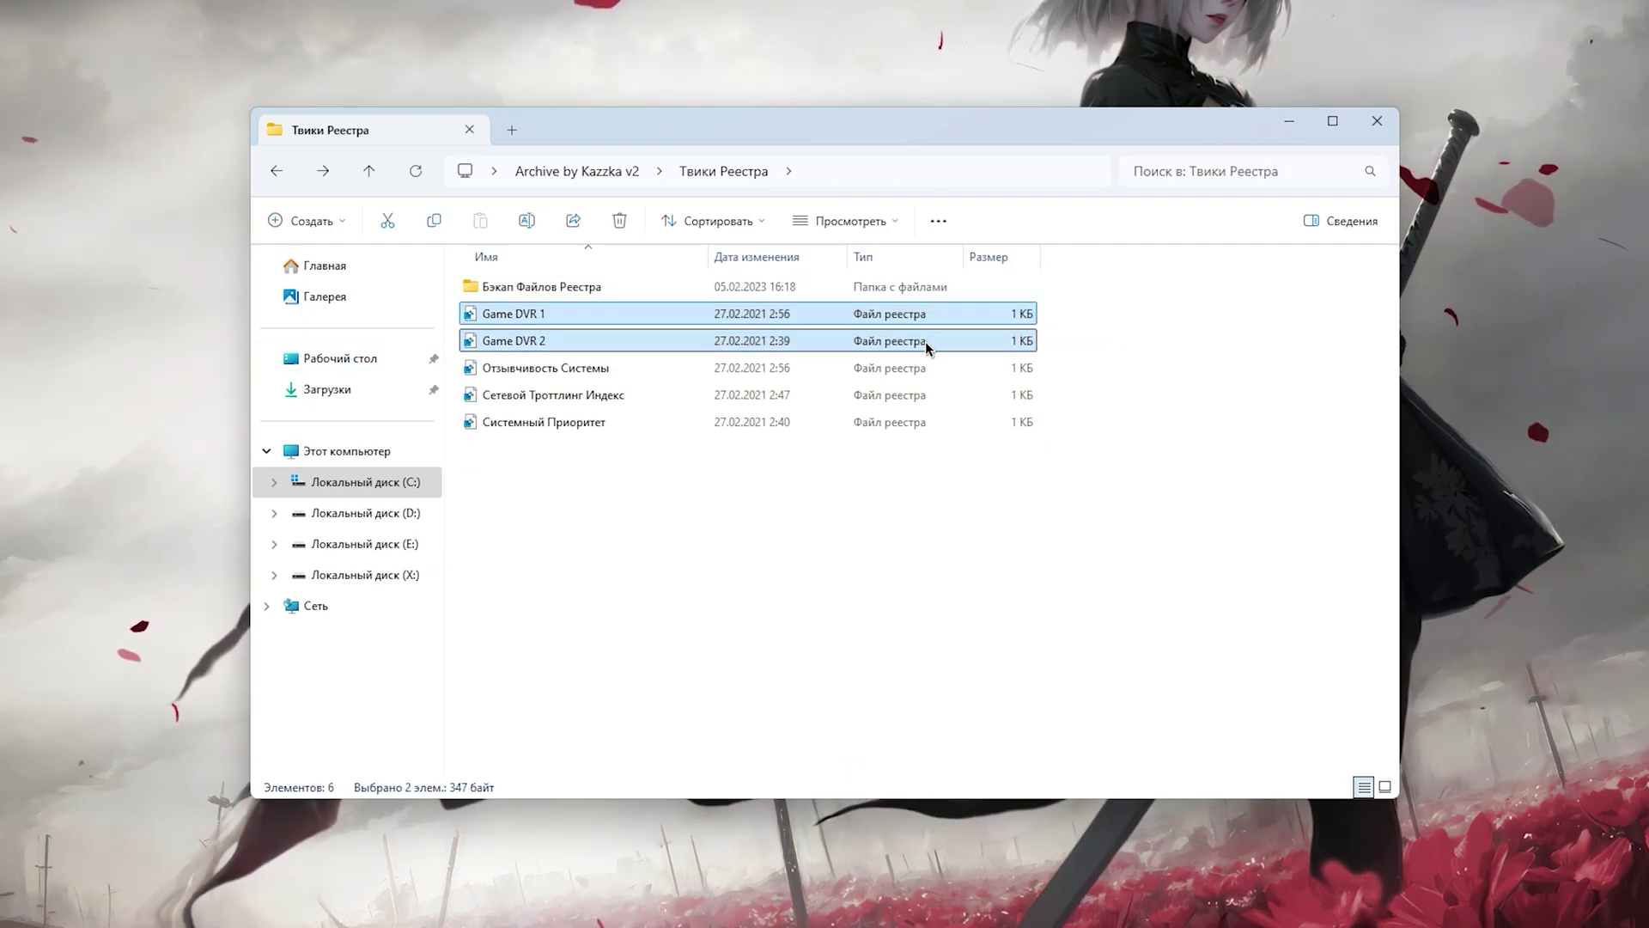
pyautogui.click(576, 368)
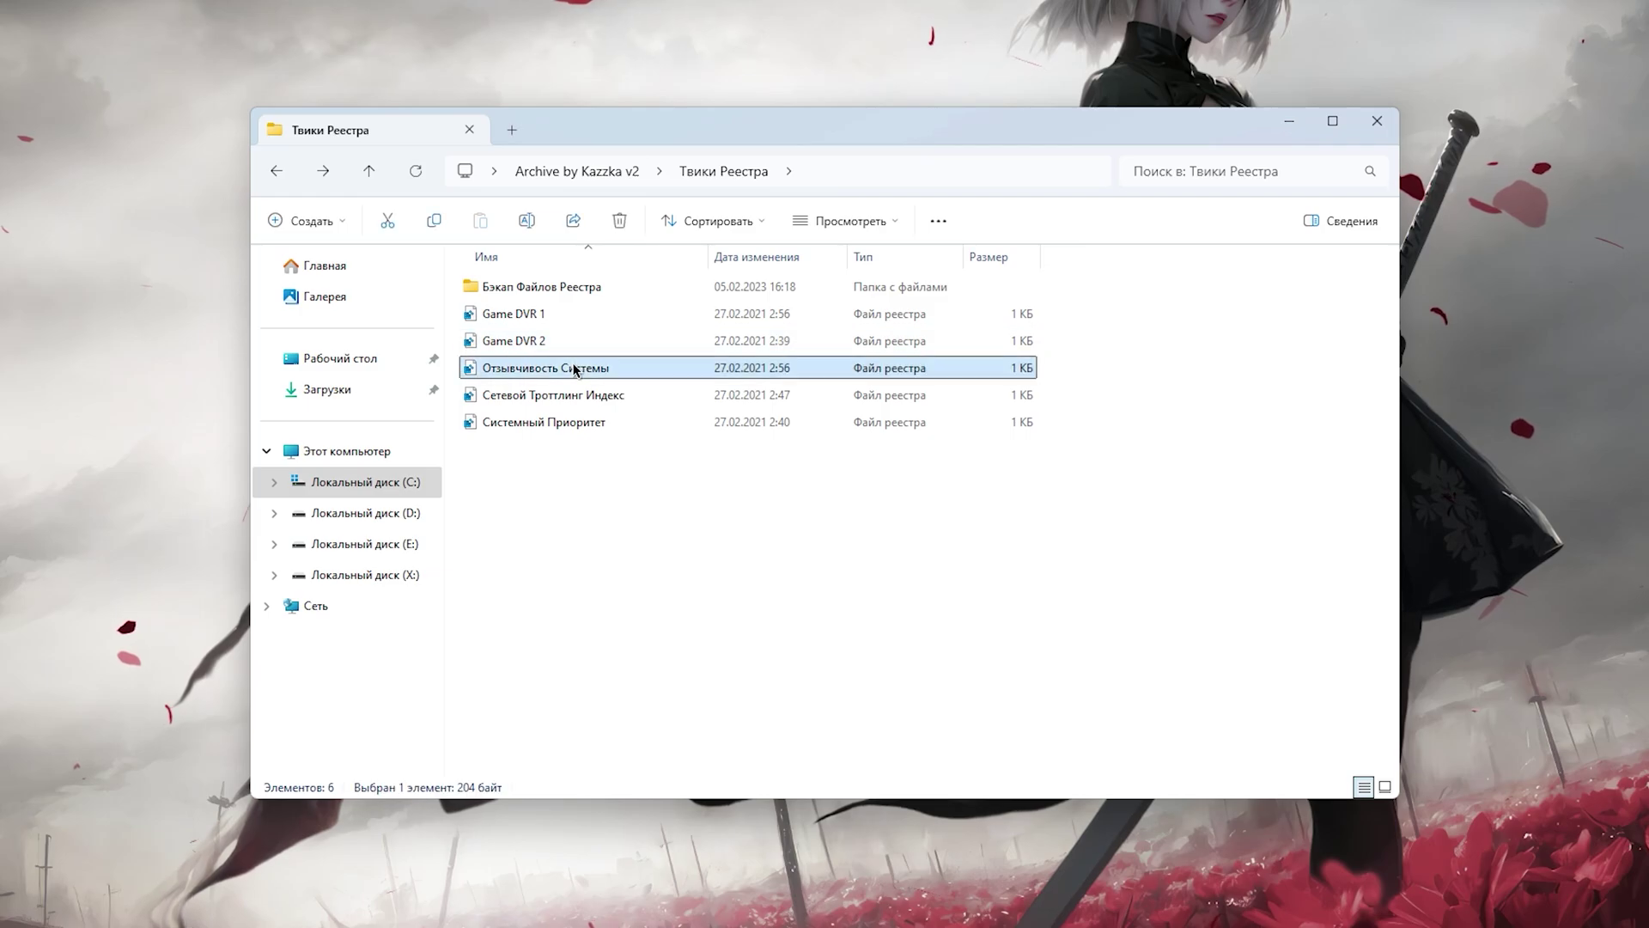
pyautogui.click(557, 426)
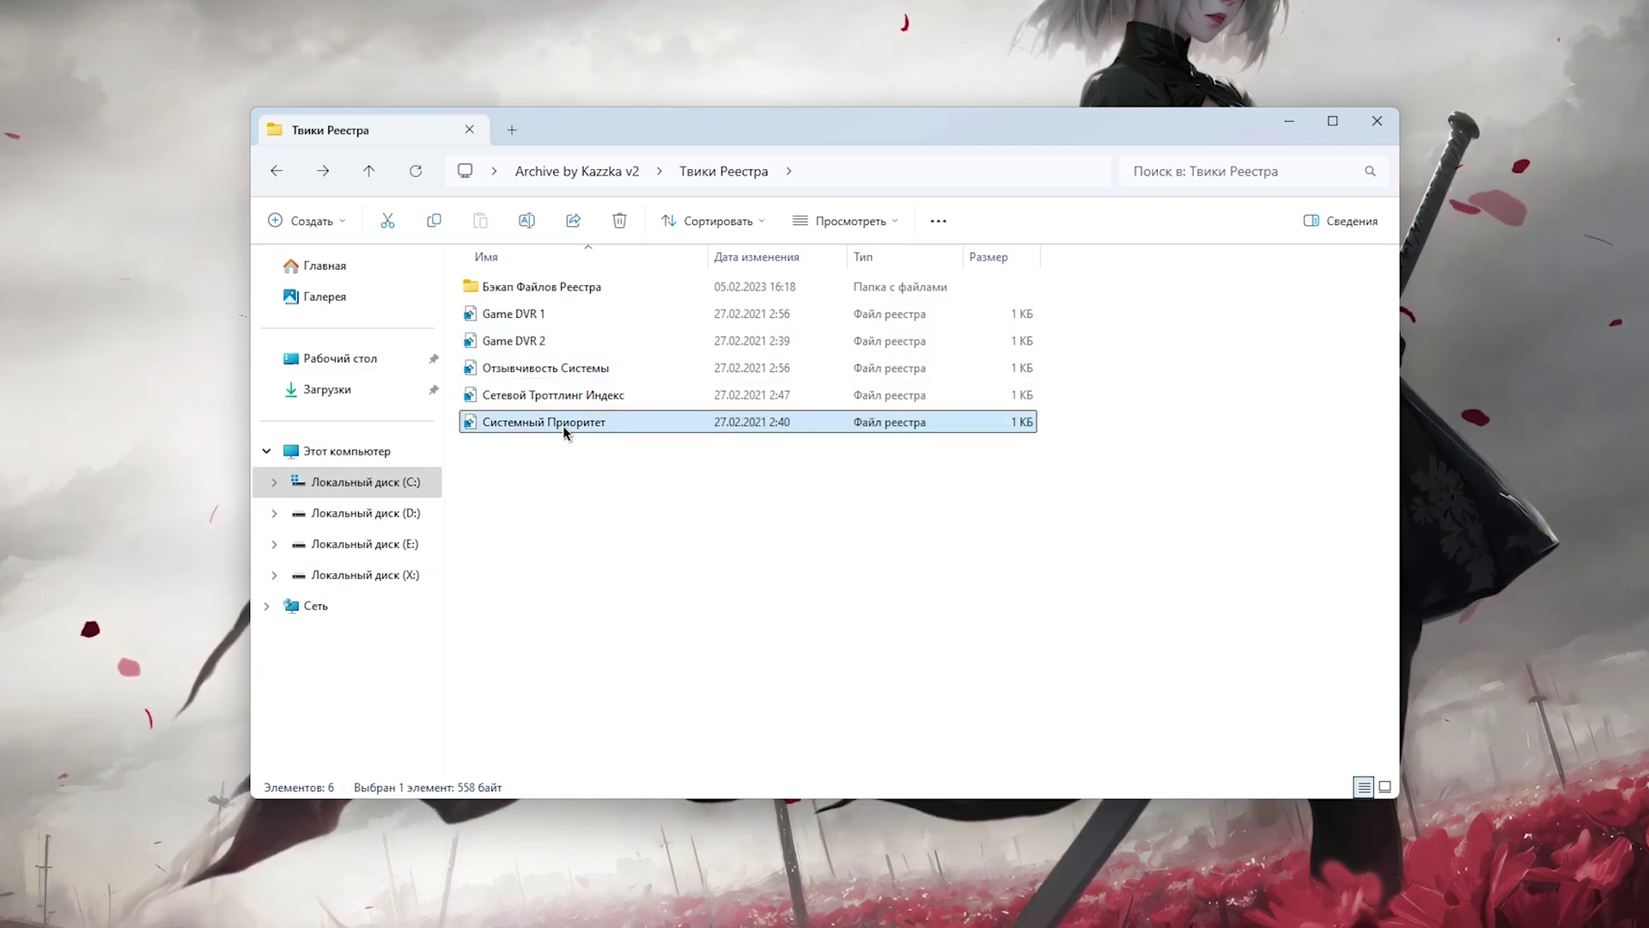
pyautogui.rightClick(563, 427)
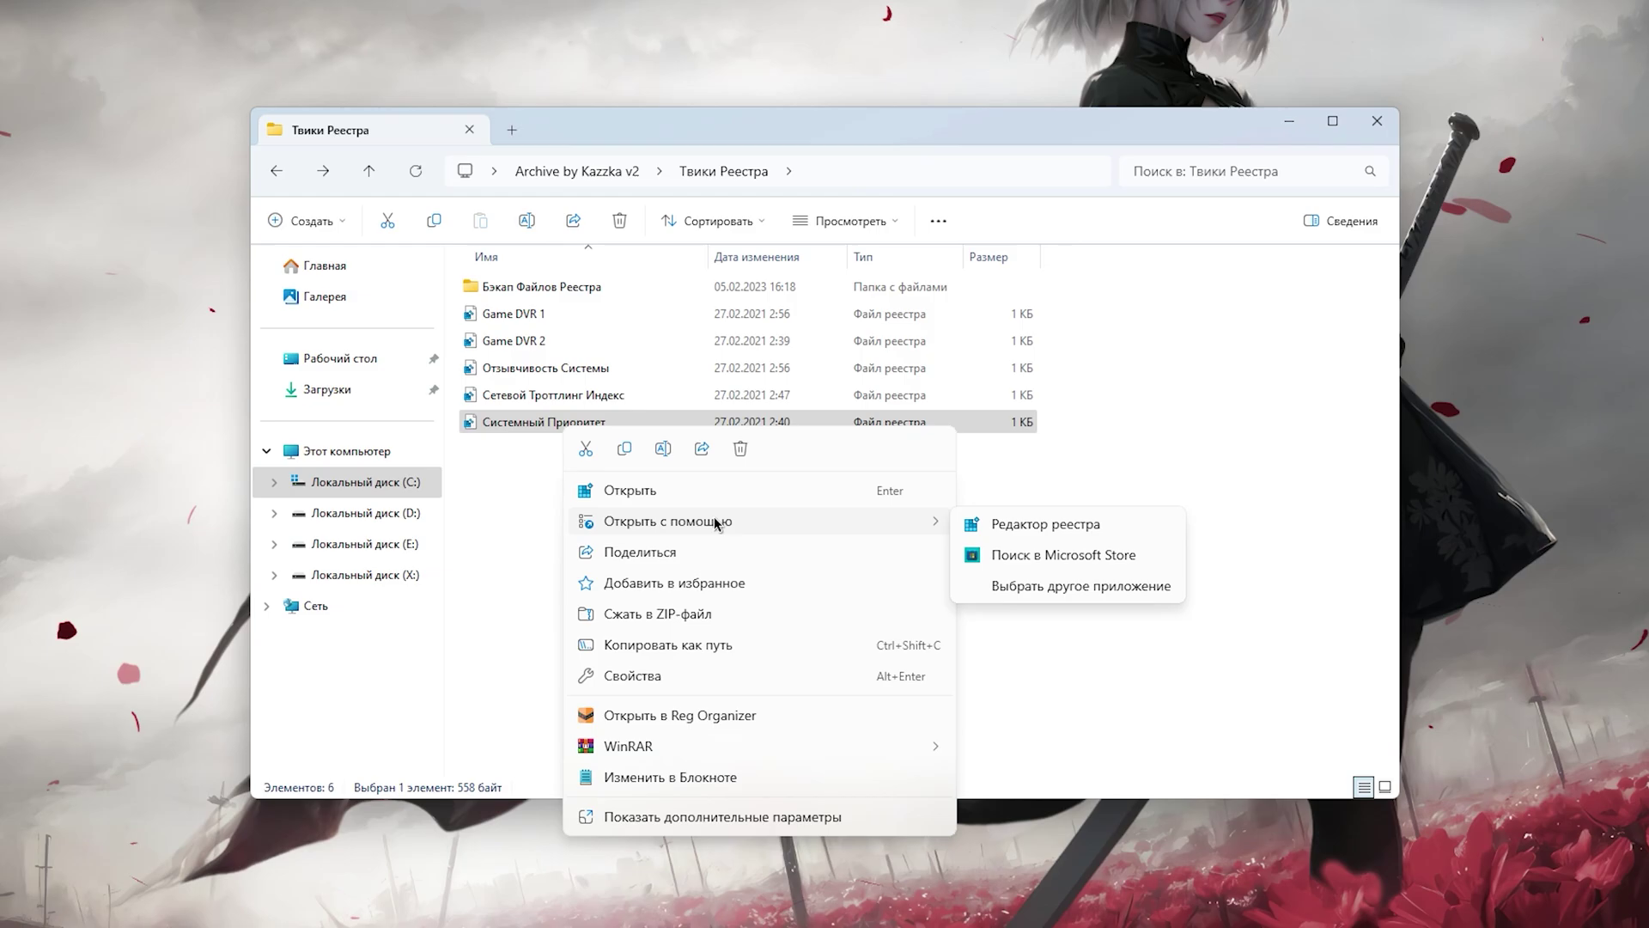
pyautogui.click(698, 818)
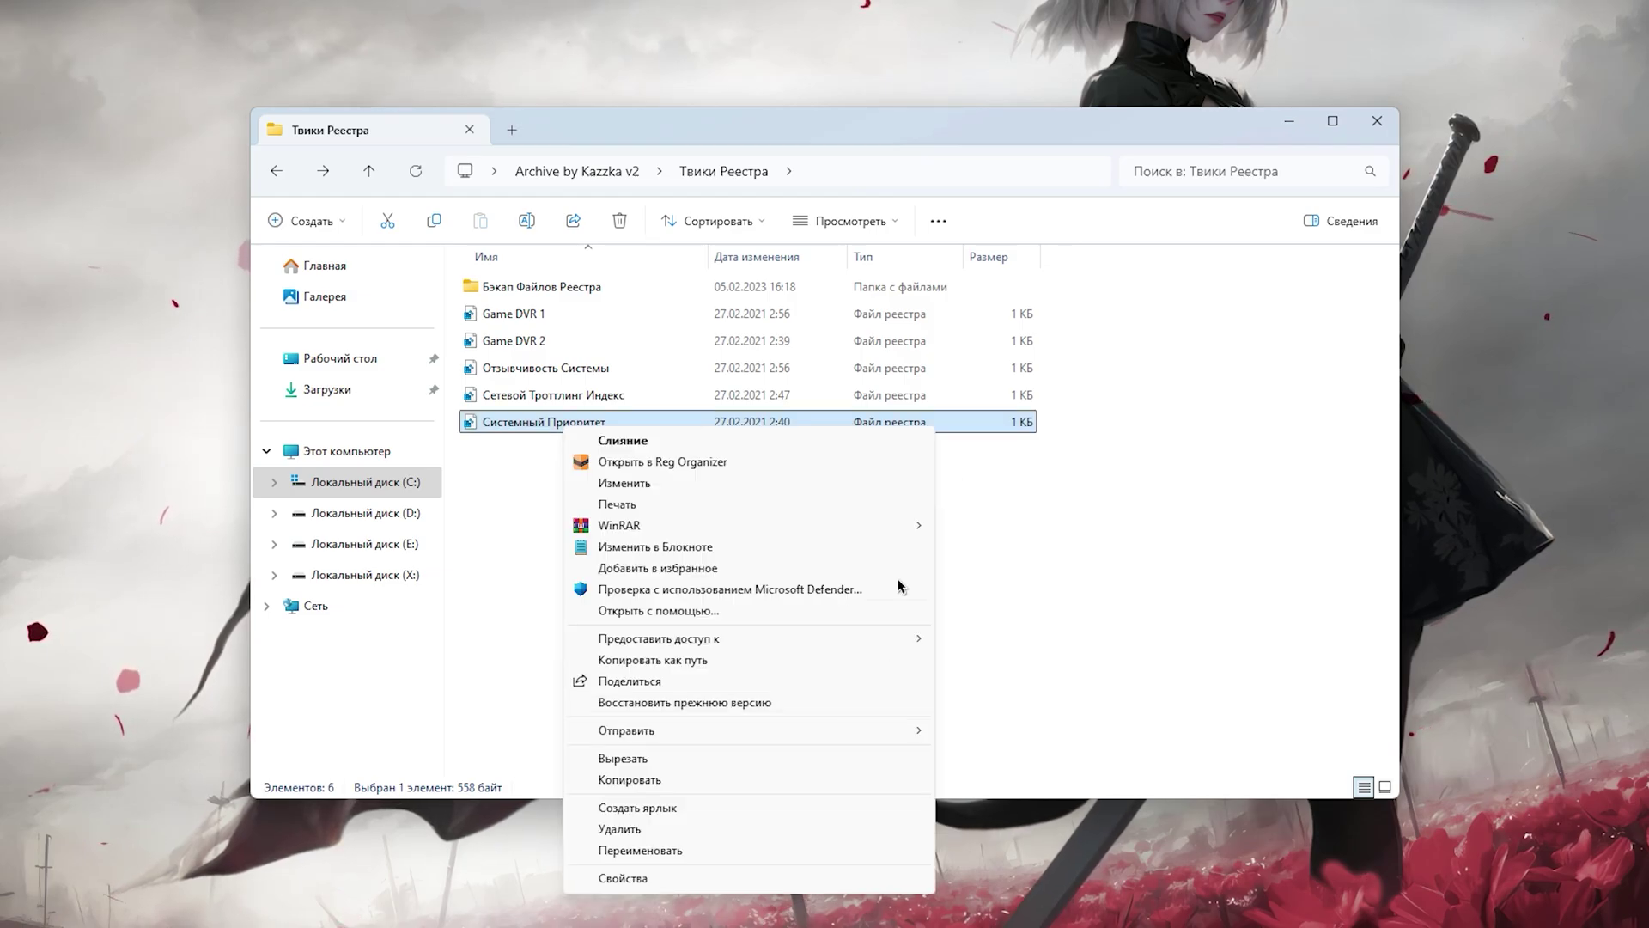
pyautogui.click(615, 486)
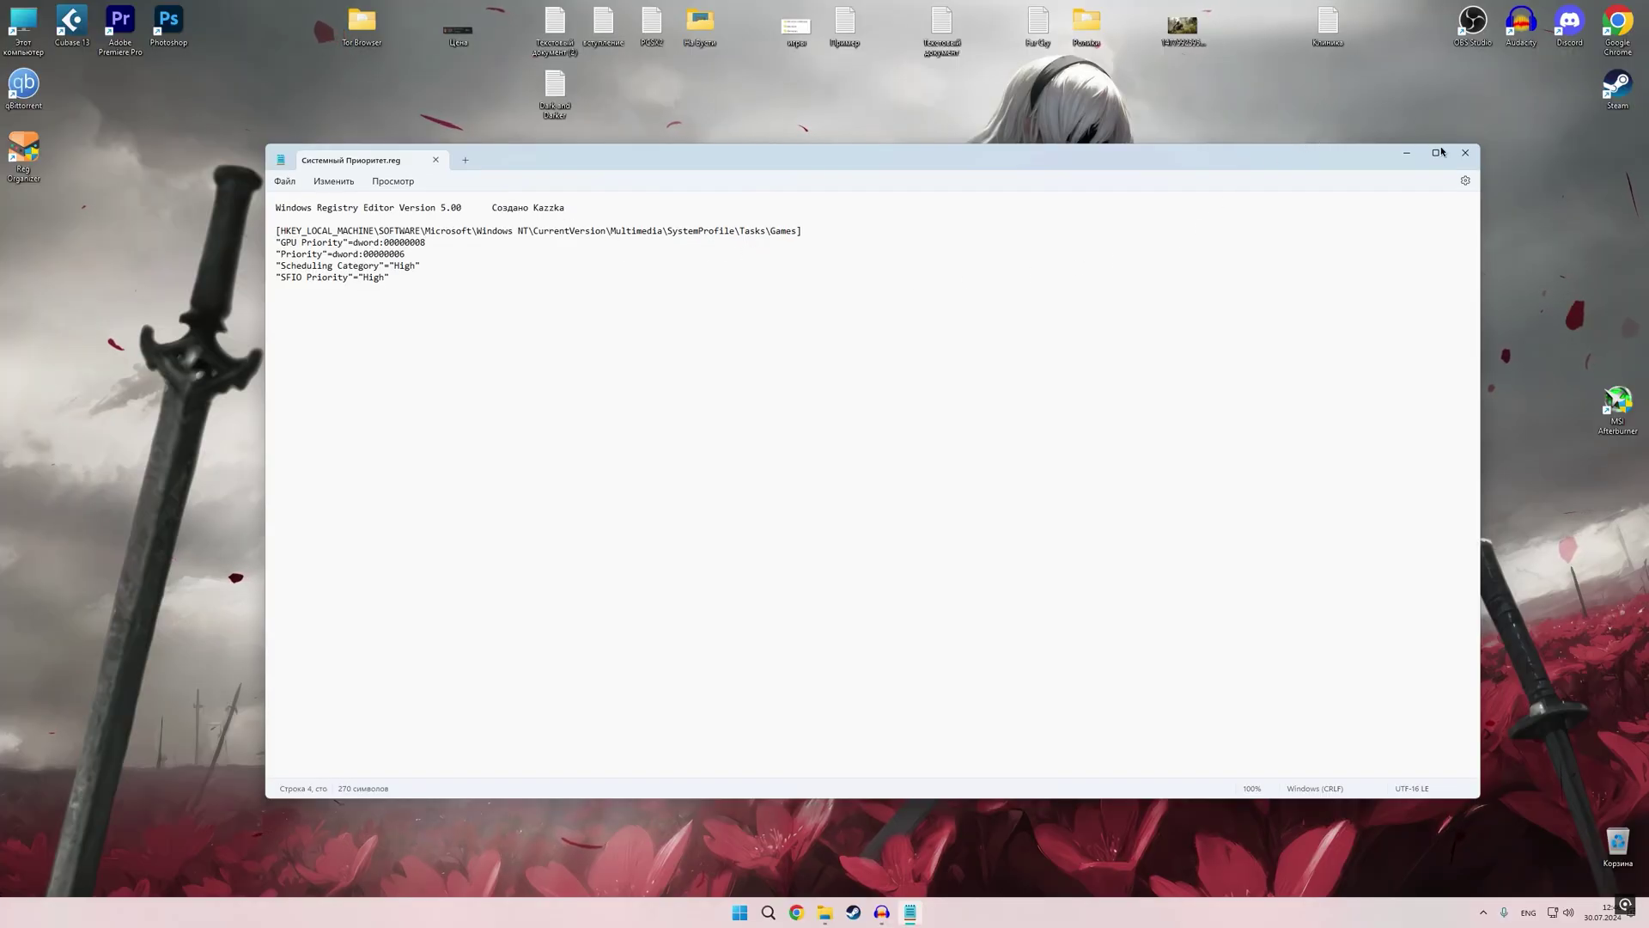
pyautogui.click(1466, 155)
# - Run the MSI Mode utility from the archive folder as administrator
pyautogui.rightClick(671, 400)
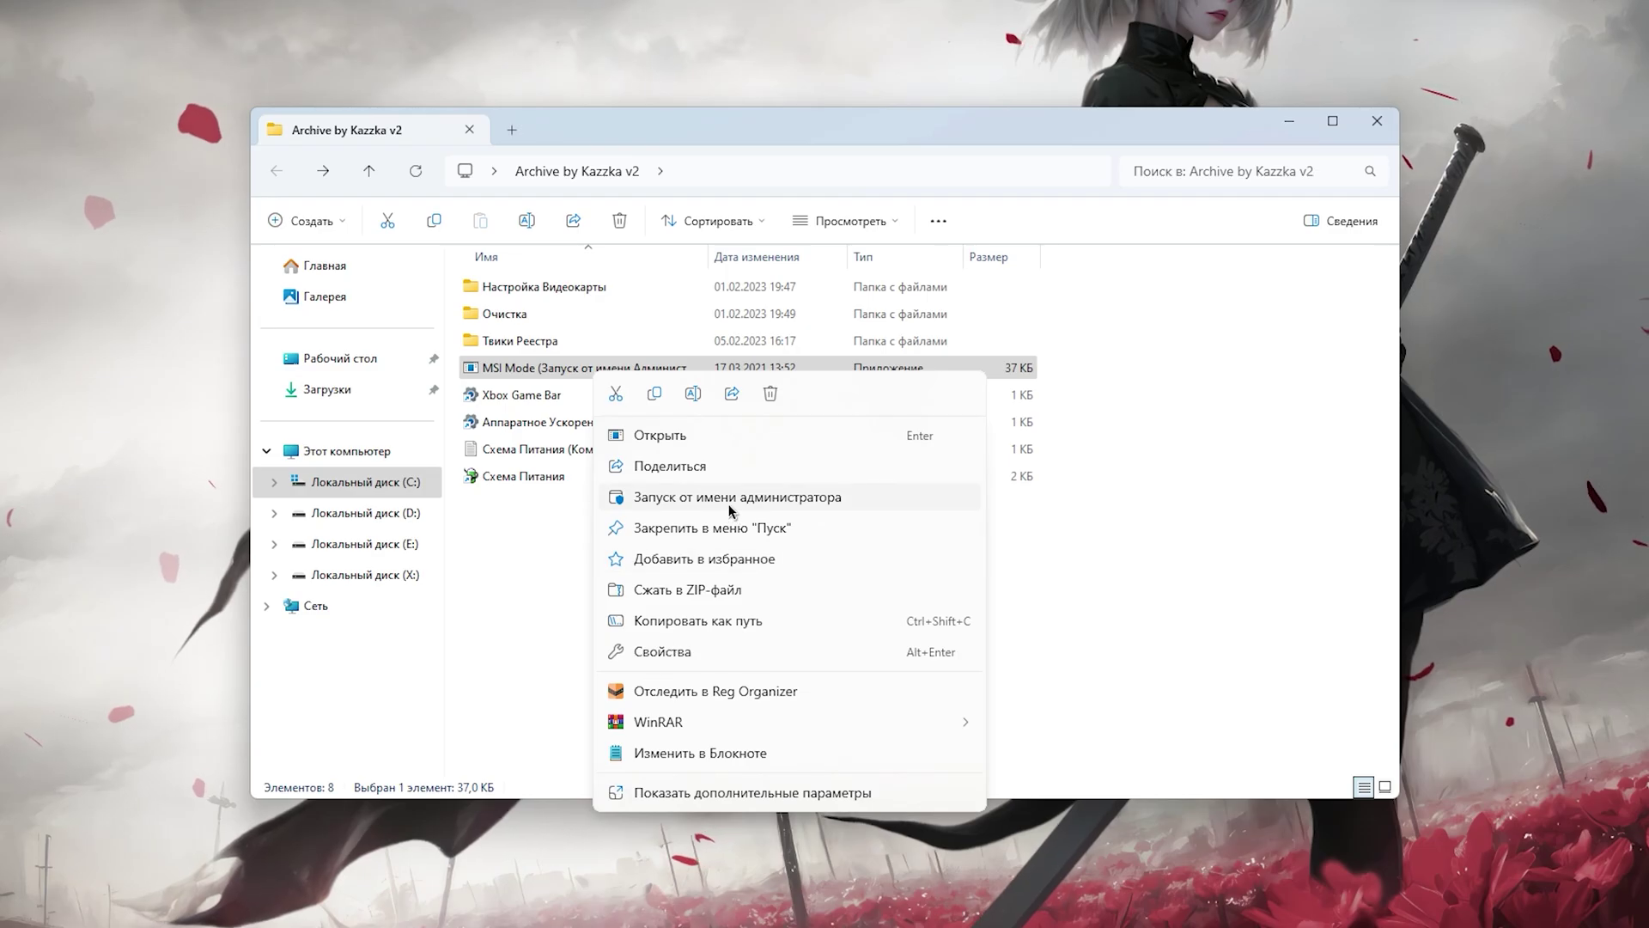
pyautogui.click(731, 496)
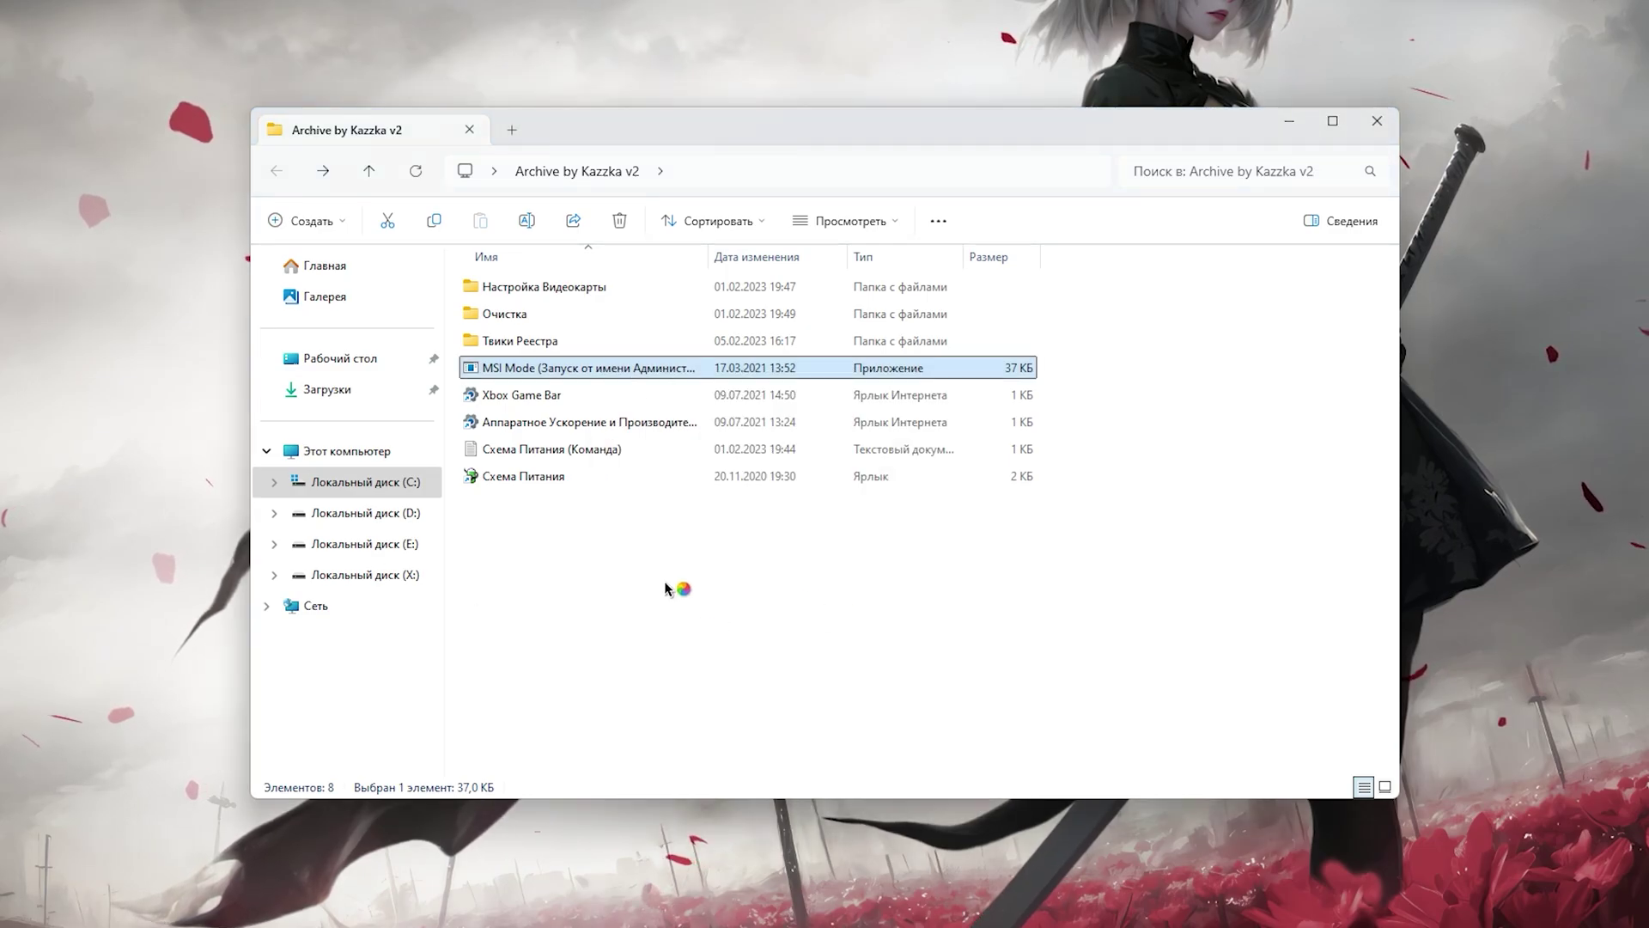
pyautogui.click(703, 637)
# - Set the interrupt priority of the NVIDIA GeForce RTX 3060 Ti to High and of both NVM Express controllers to Undefined
pyautogui.click(356, 440)
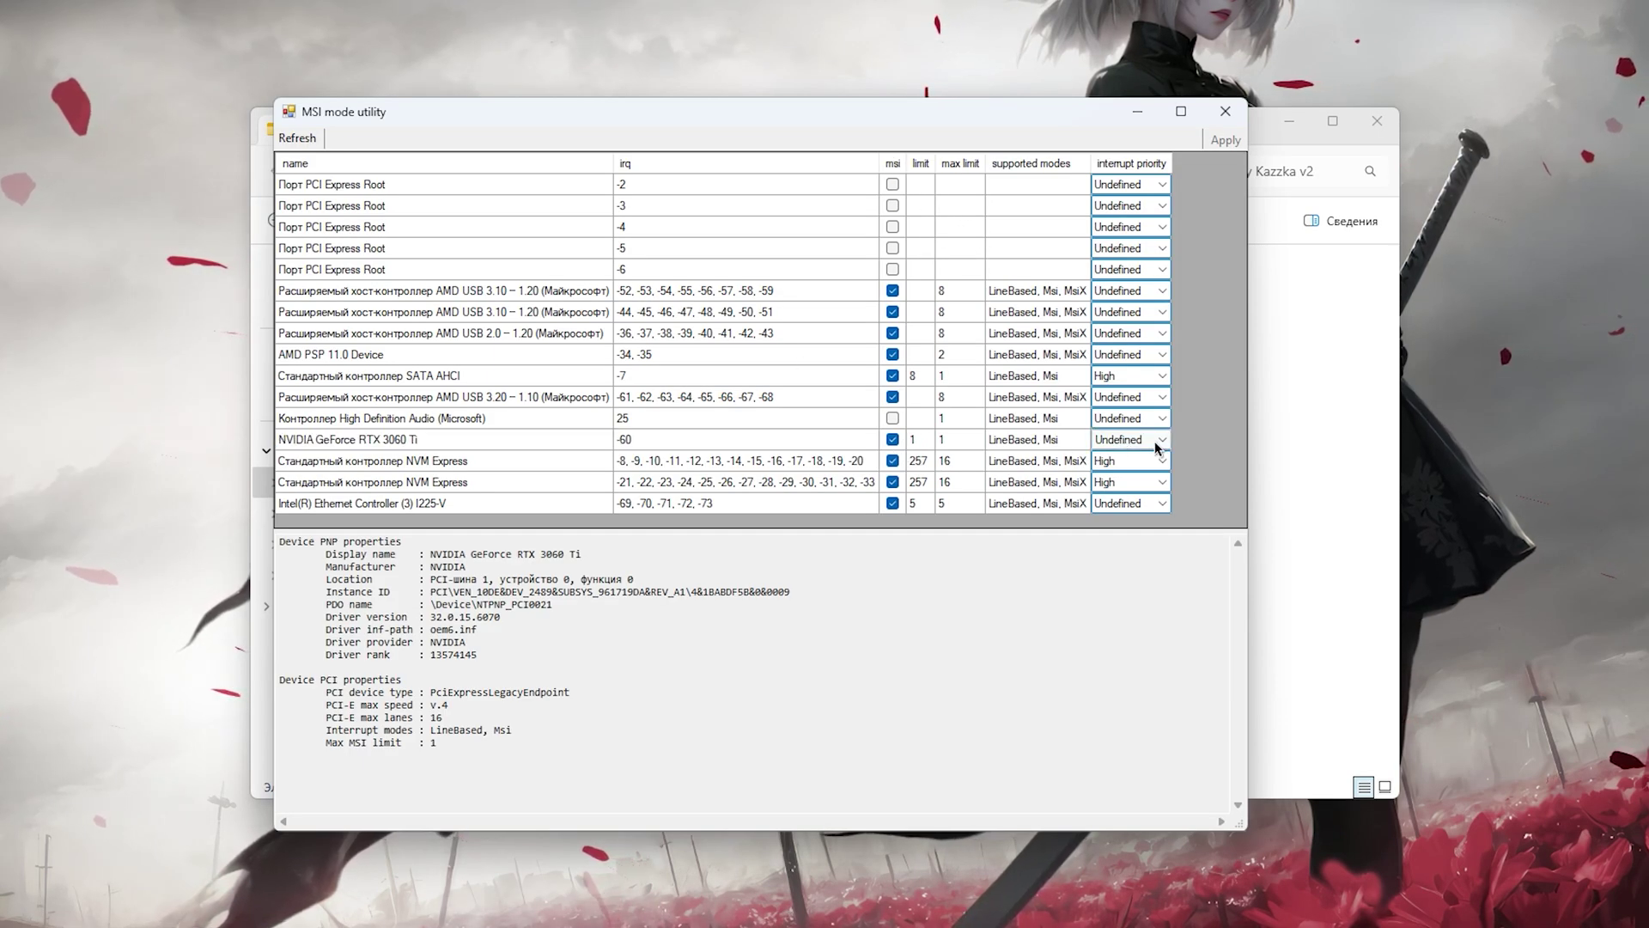
pyautogui.moveTo(837, 122); pyautogui.dragTo(892, 127)
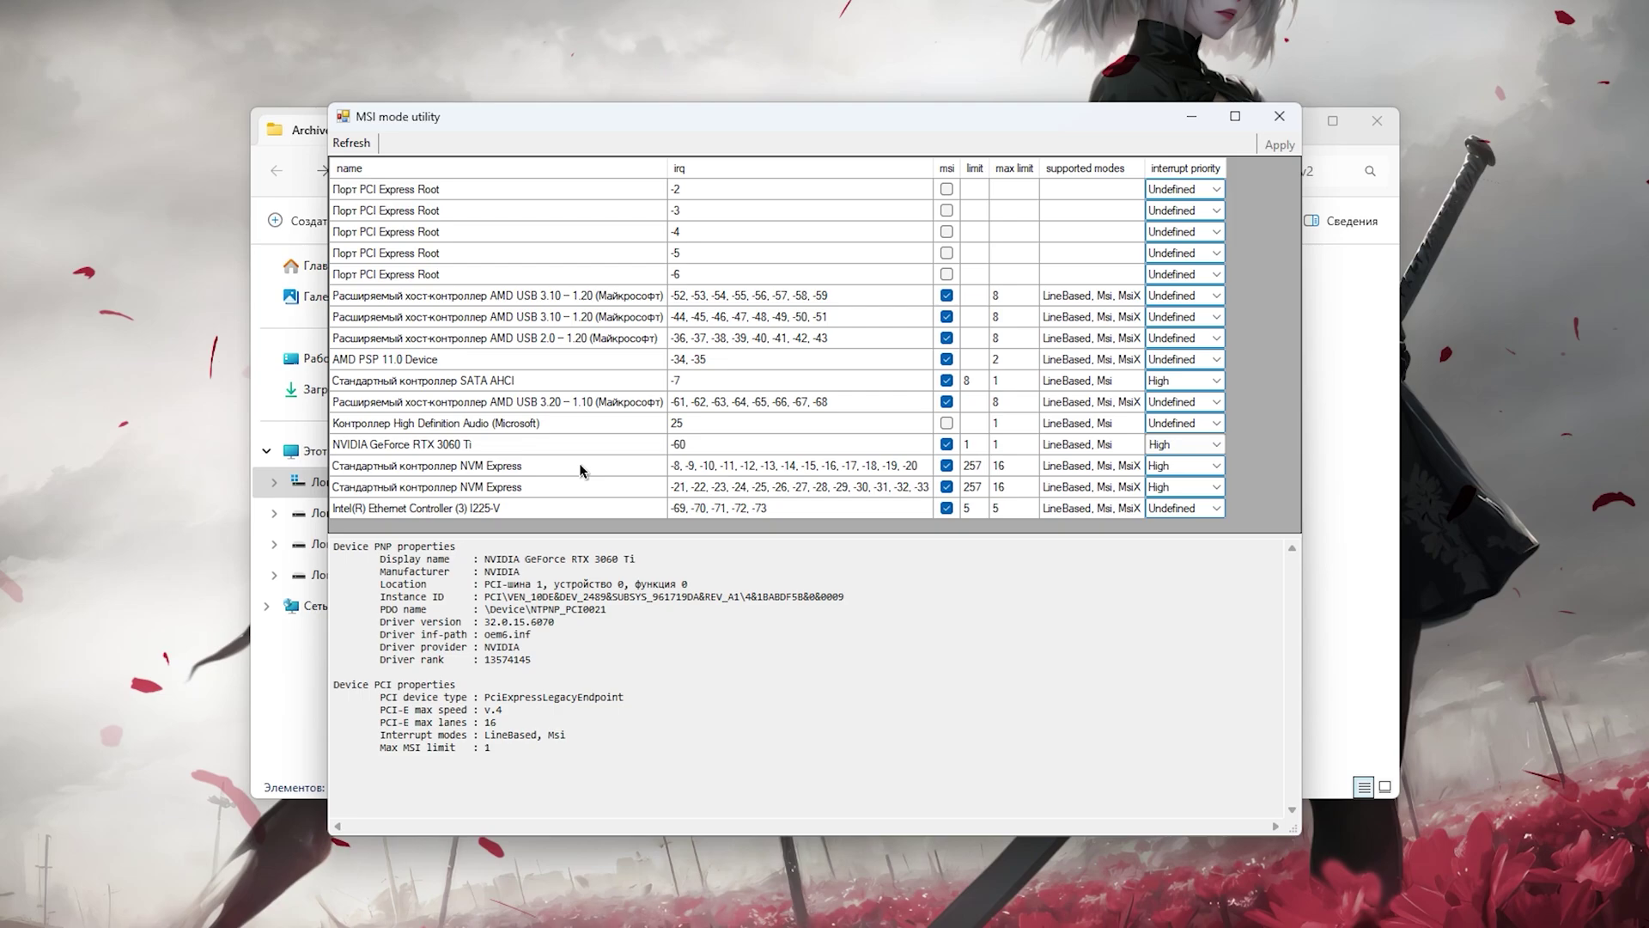
pyautogui.click(1214, 472)
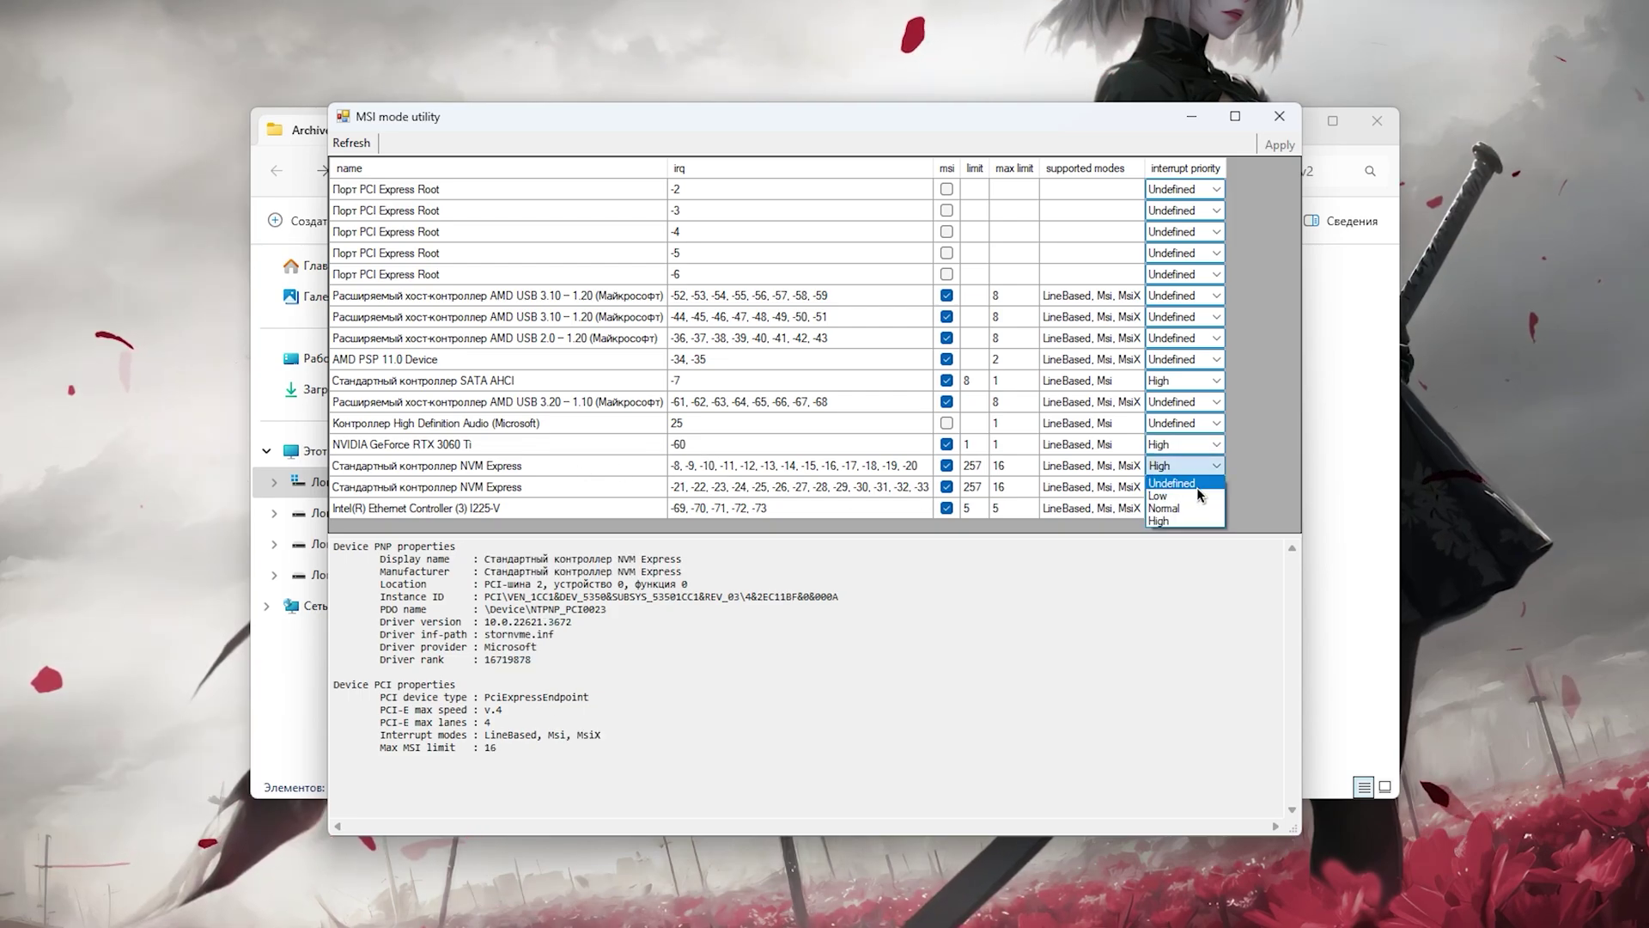
pyautogui.click(1197, 485)
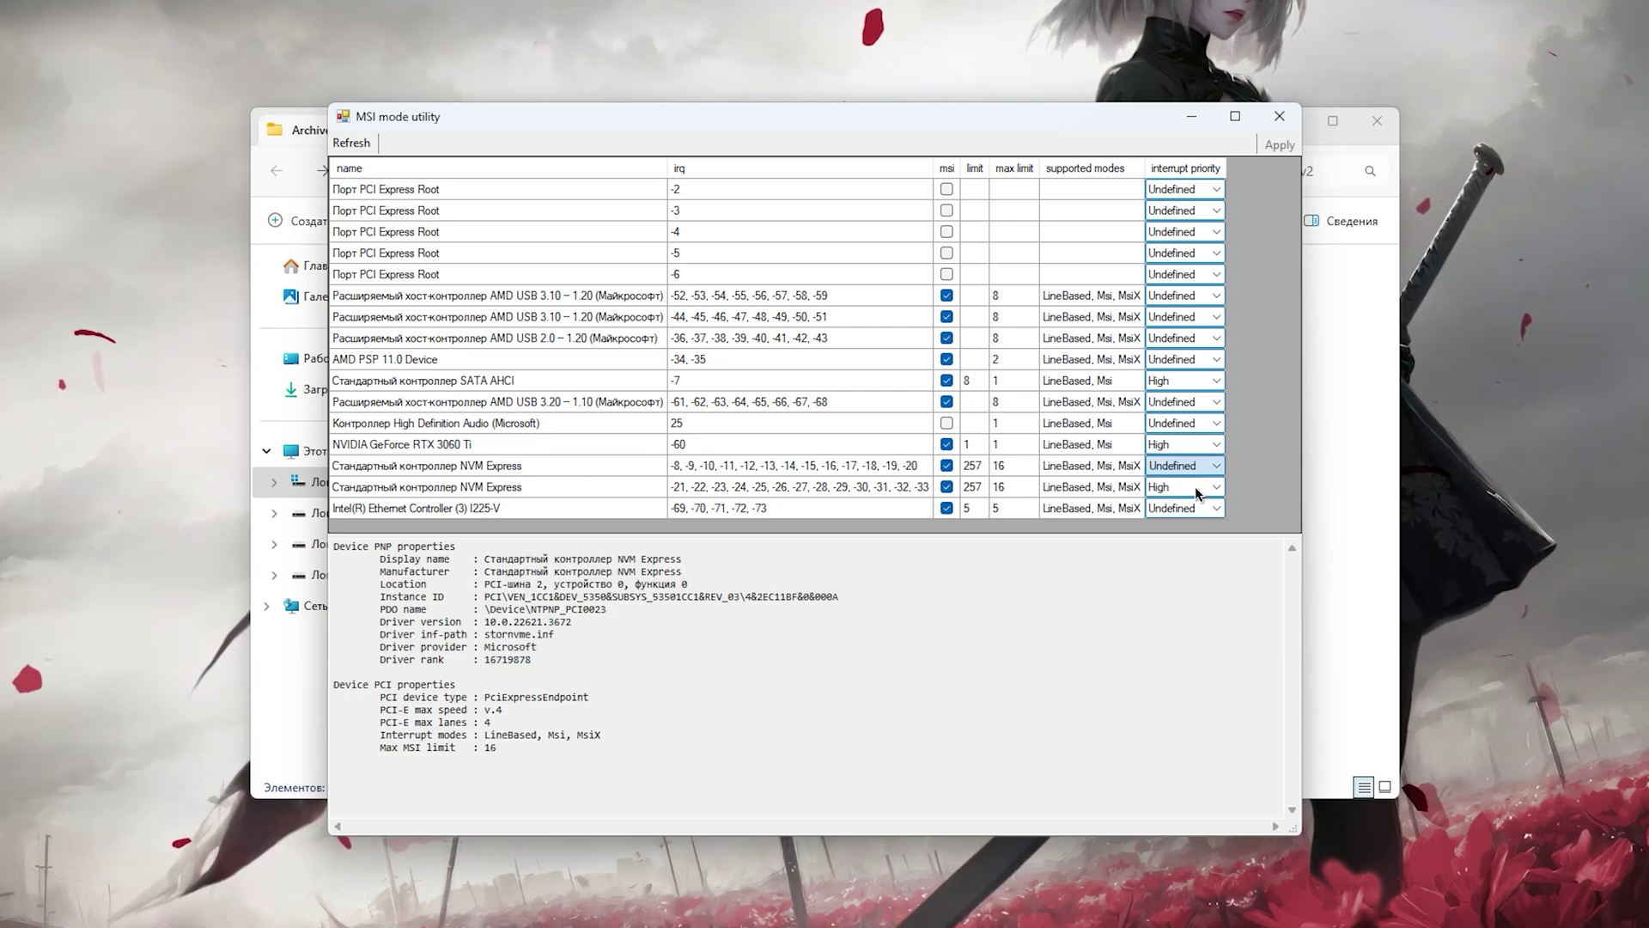
pyautogui.click(1196, 488)
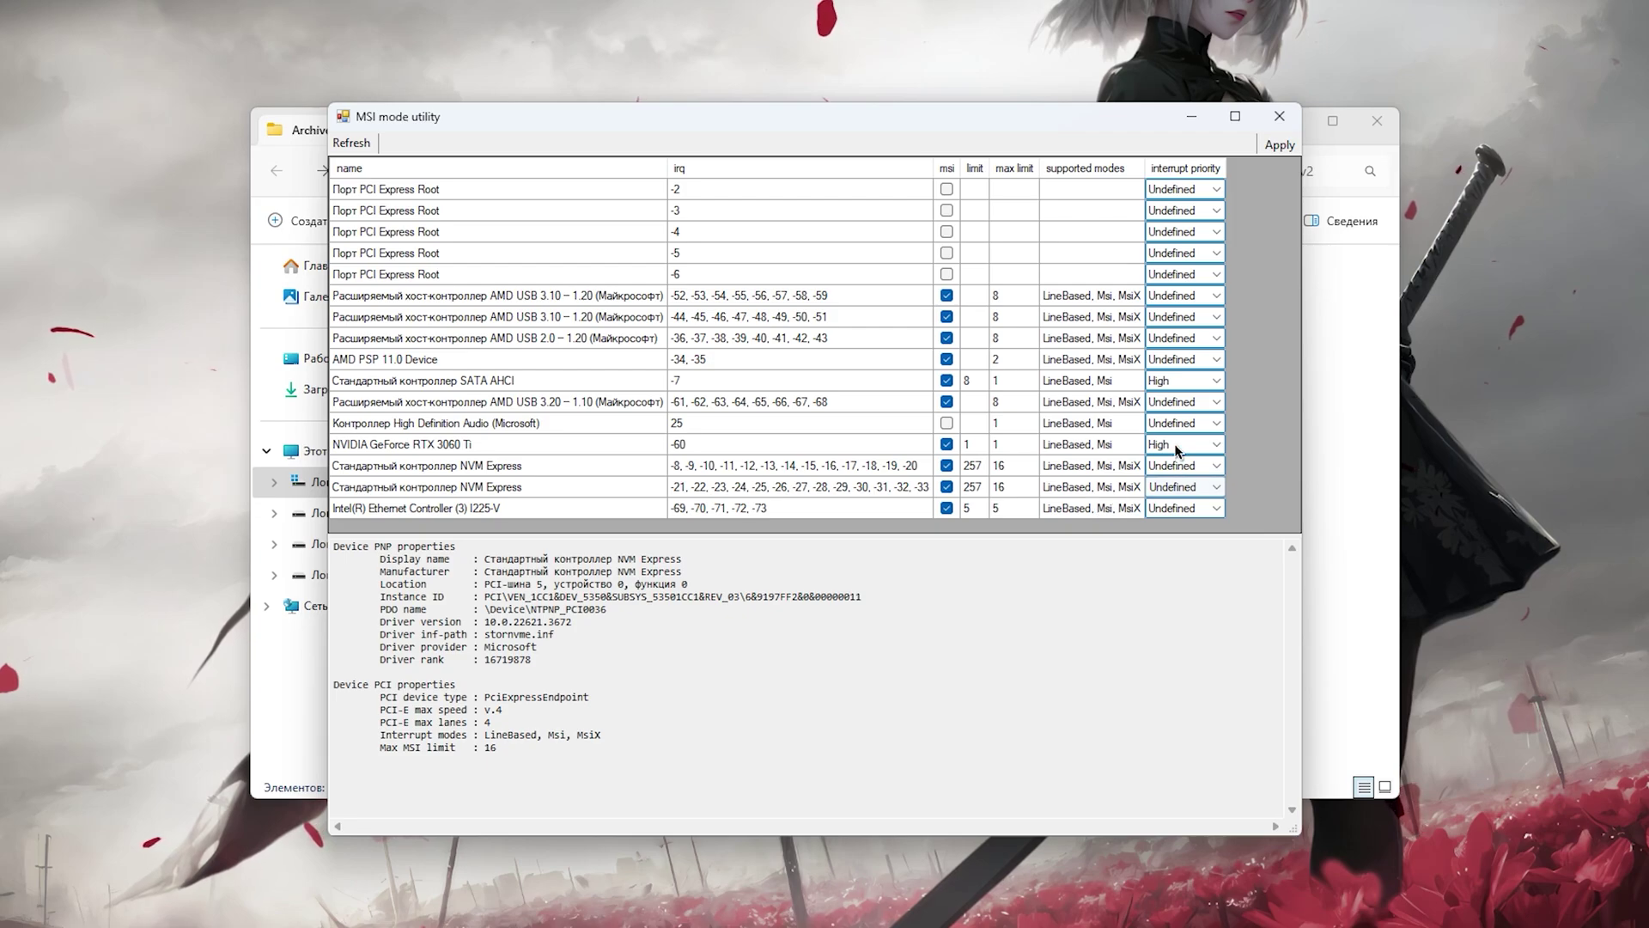
pyautogui.click(1161, 392)
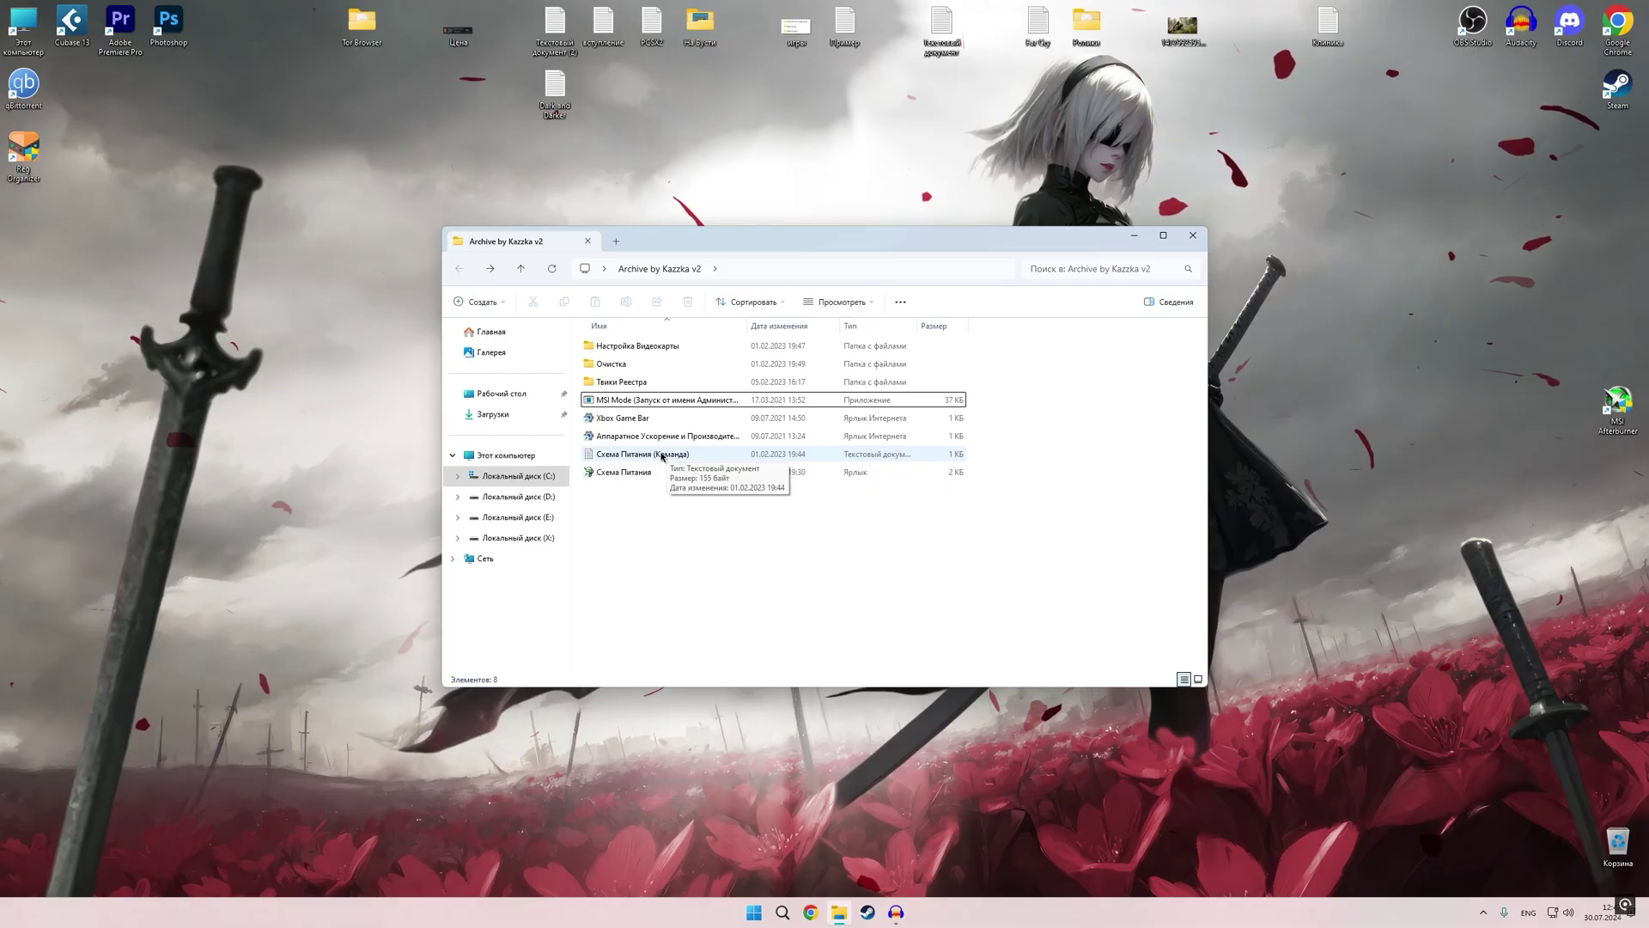
# - Open the Схема Питания (Команда) text file to read the power scheme command, and close it
pyautogui.doubleClick(653, 454)
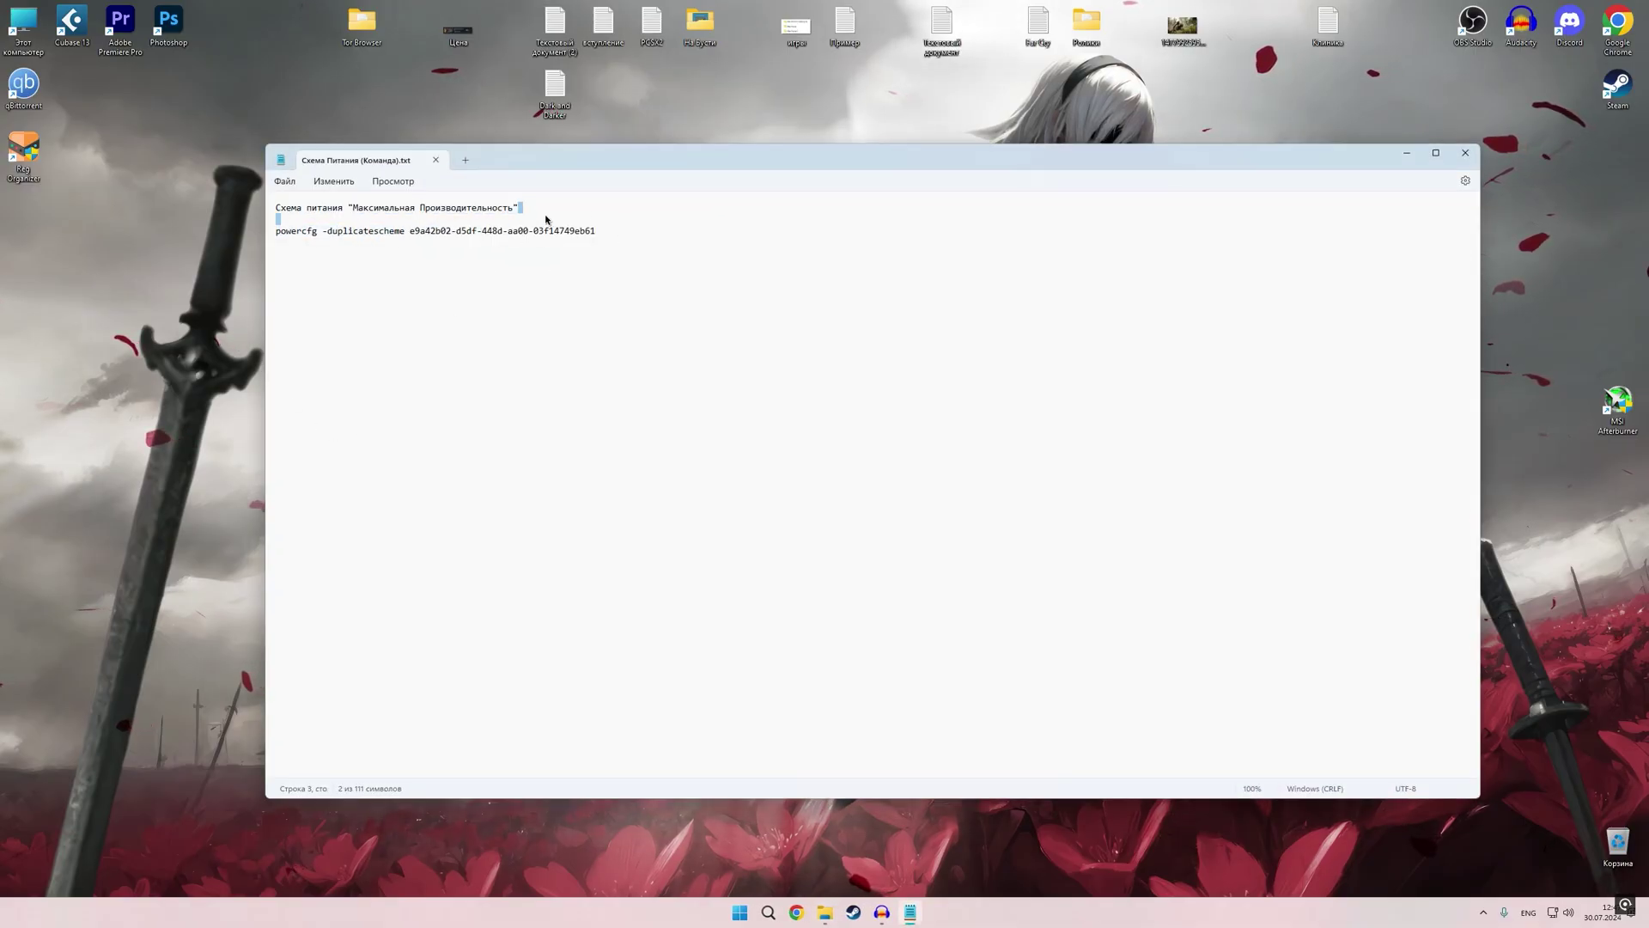
pyautogui.click(1464, 153)
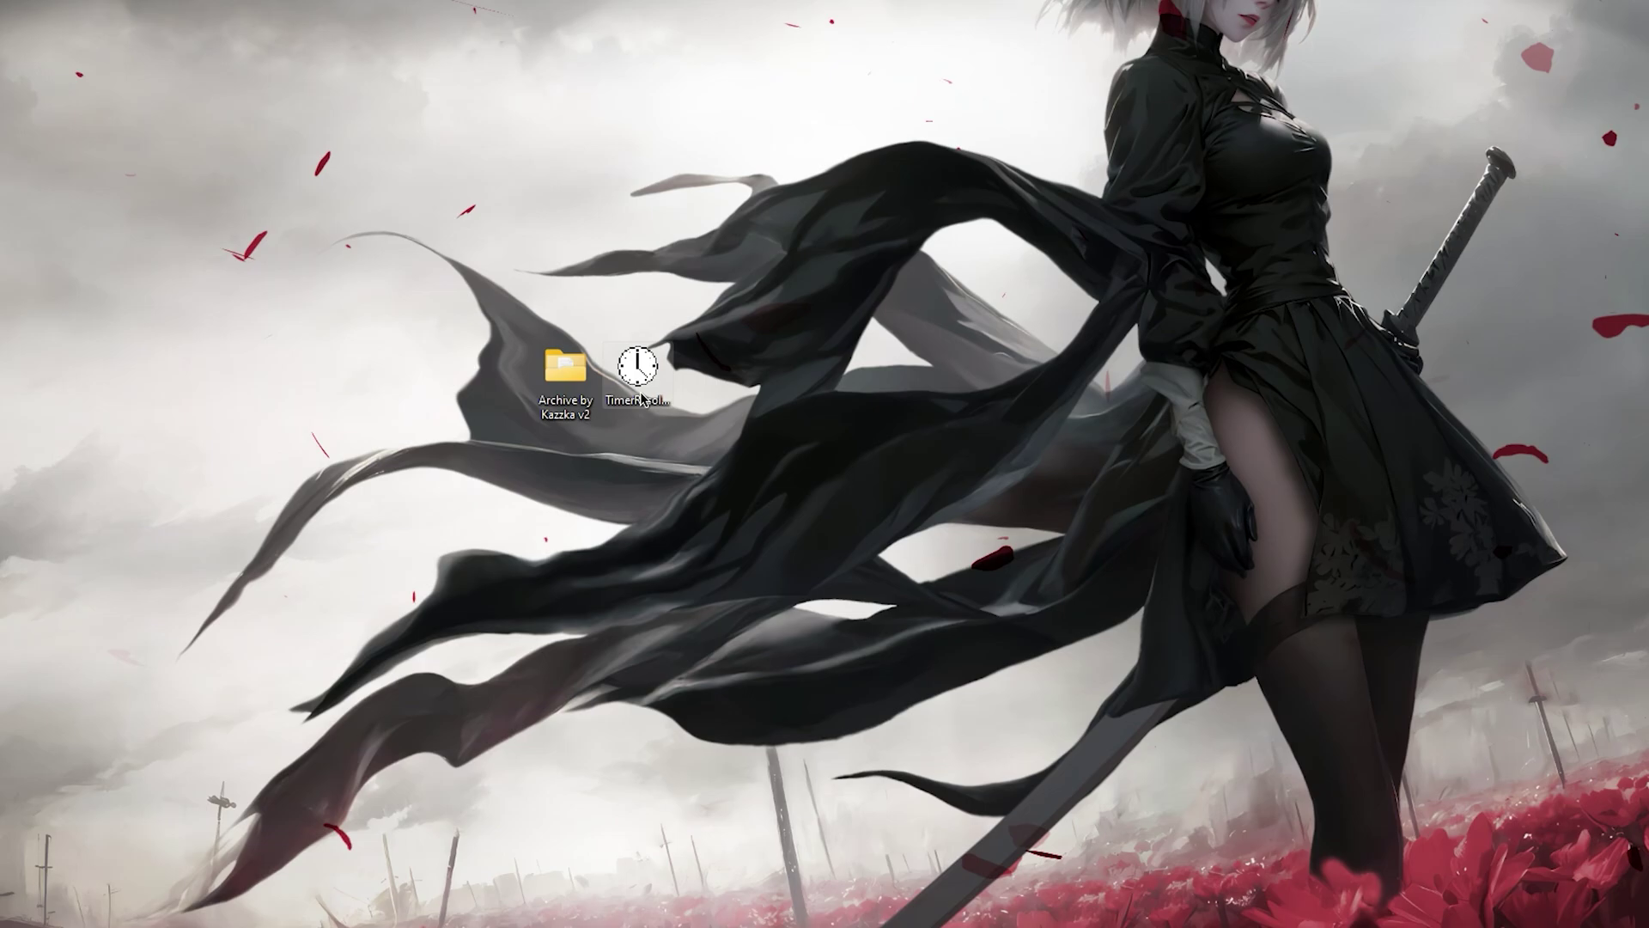
# - Try the Maximum timer resolution in the TimerResolution utility, return it to Default, and close the utility
pyautogui.click(713, 510)
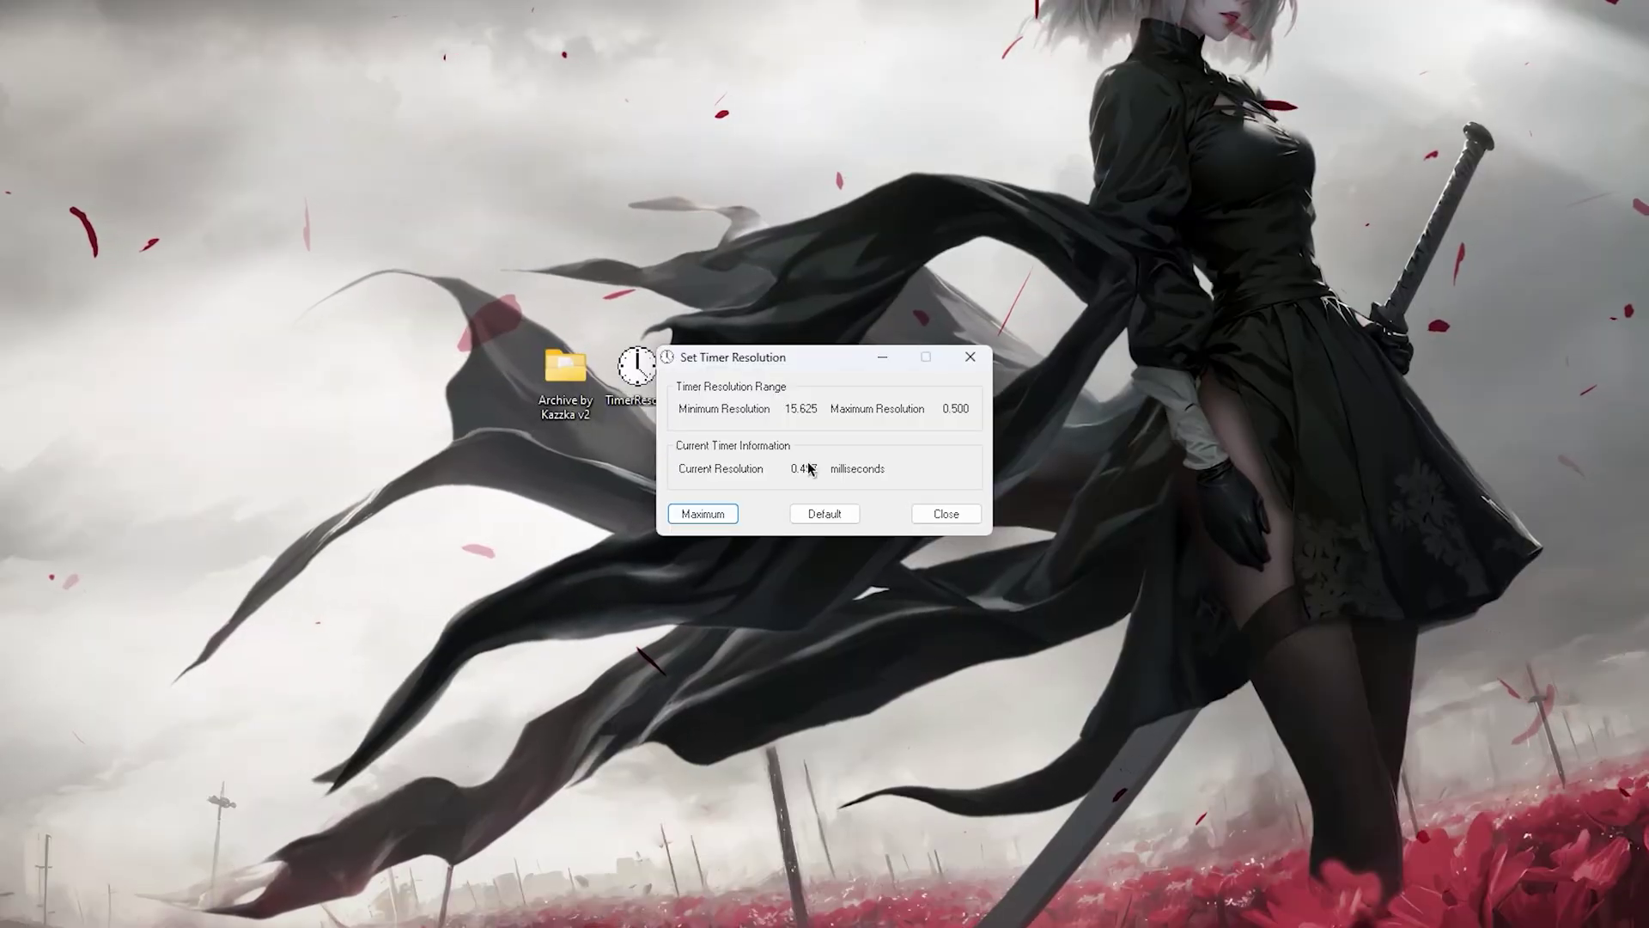
pyautogui.click(830, 516)
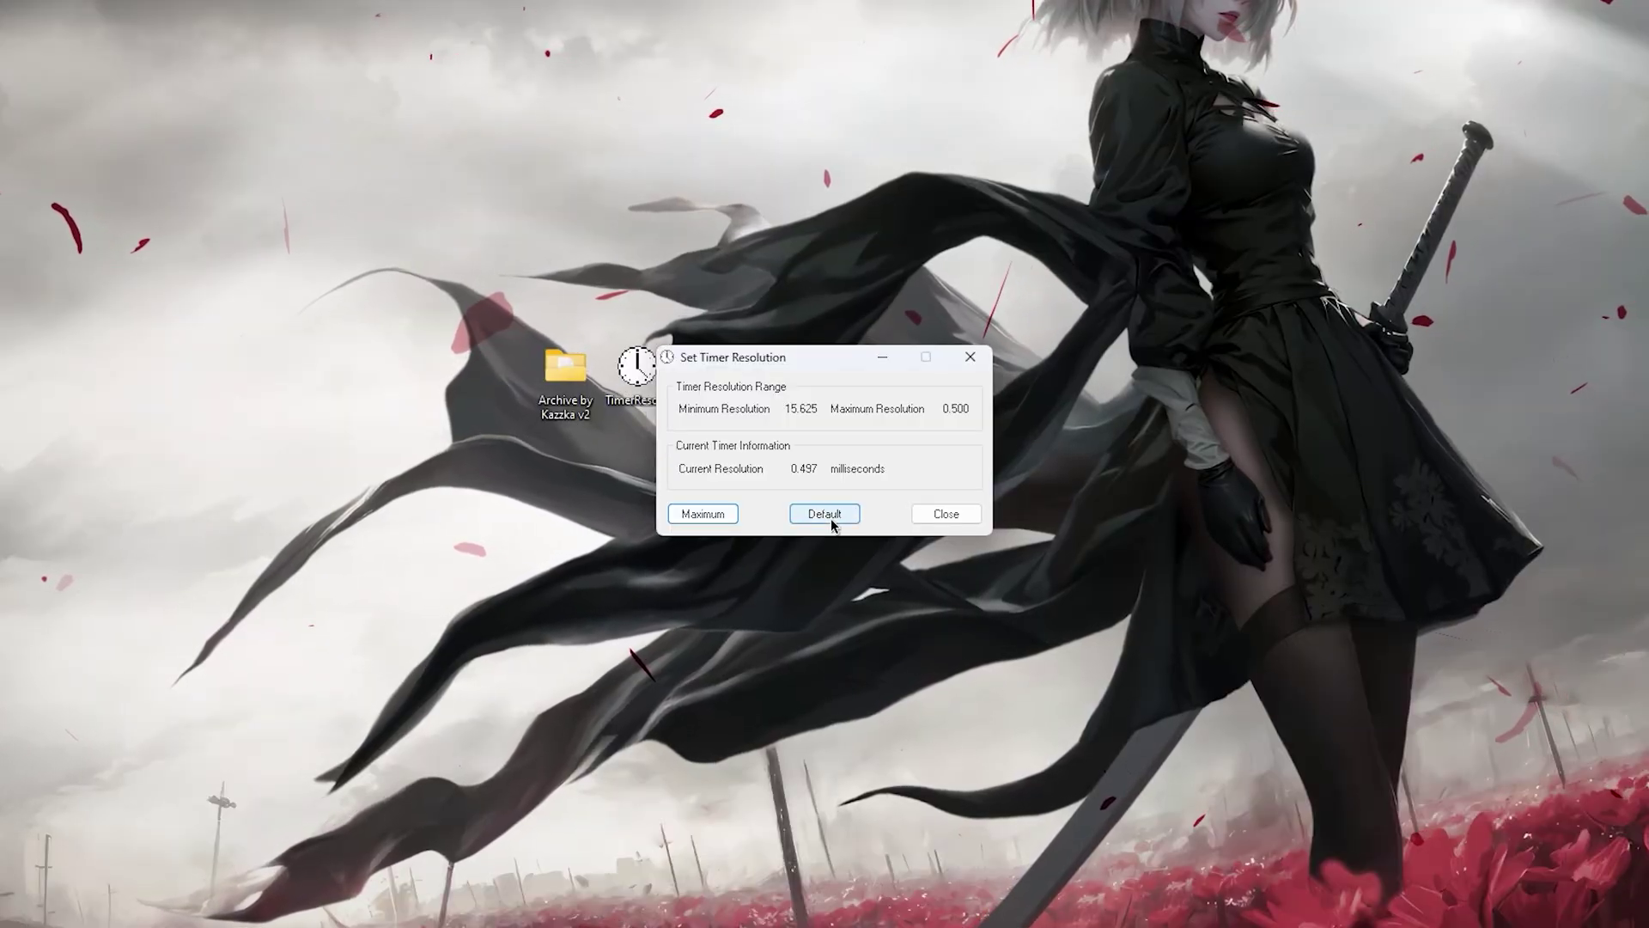
pyautogui.click(982, 357)
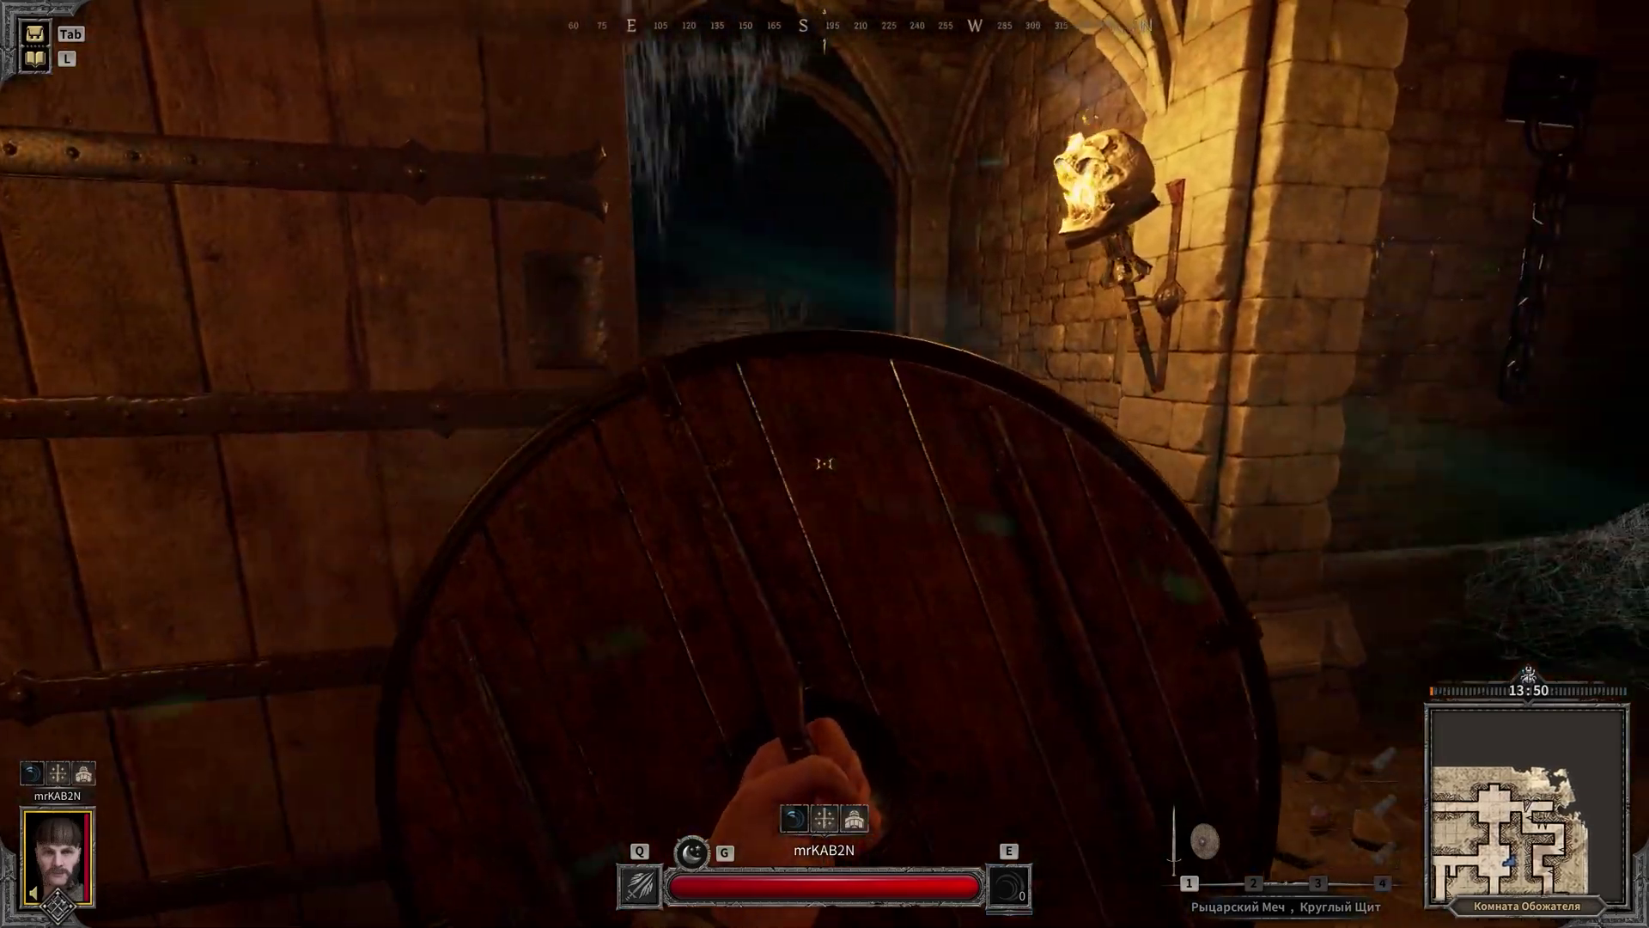
pyautogui.press('w')
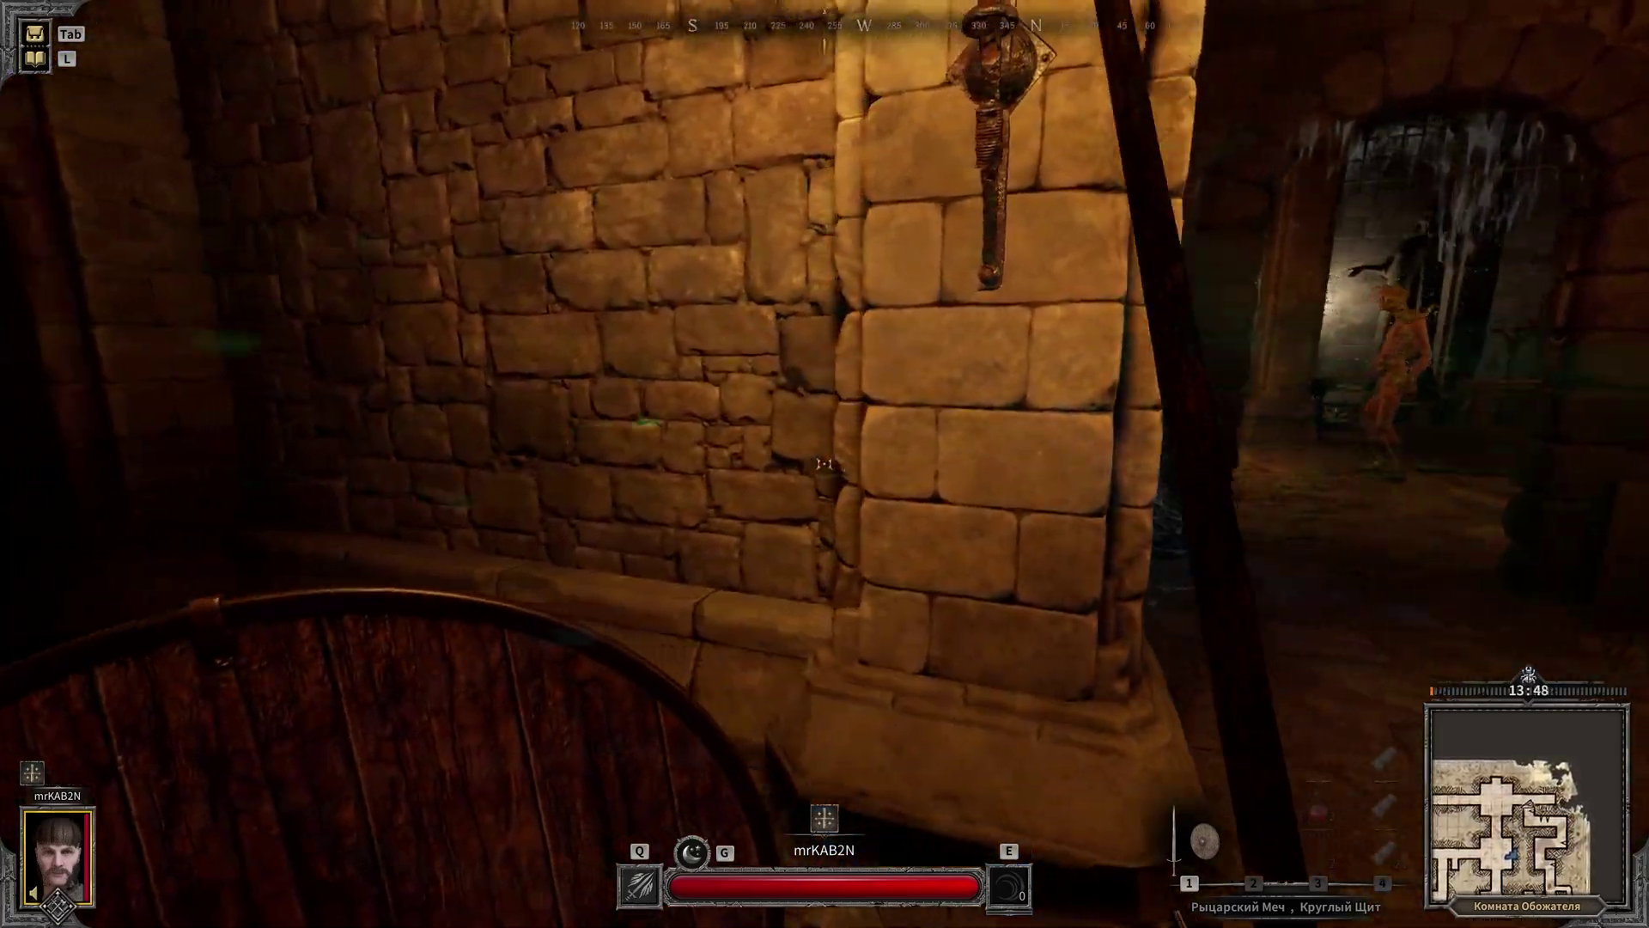
pyautogui.press('w')
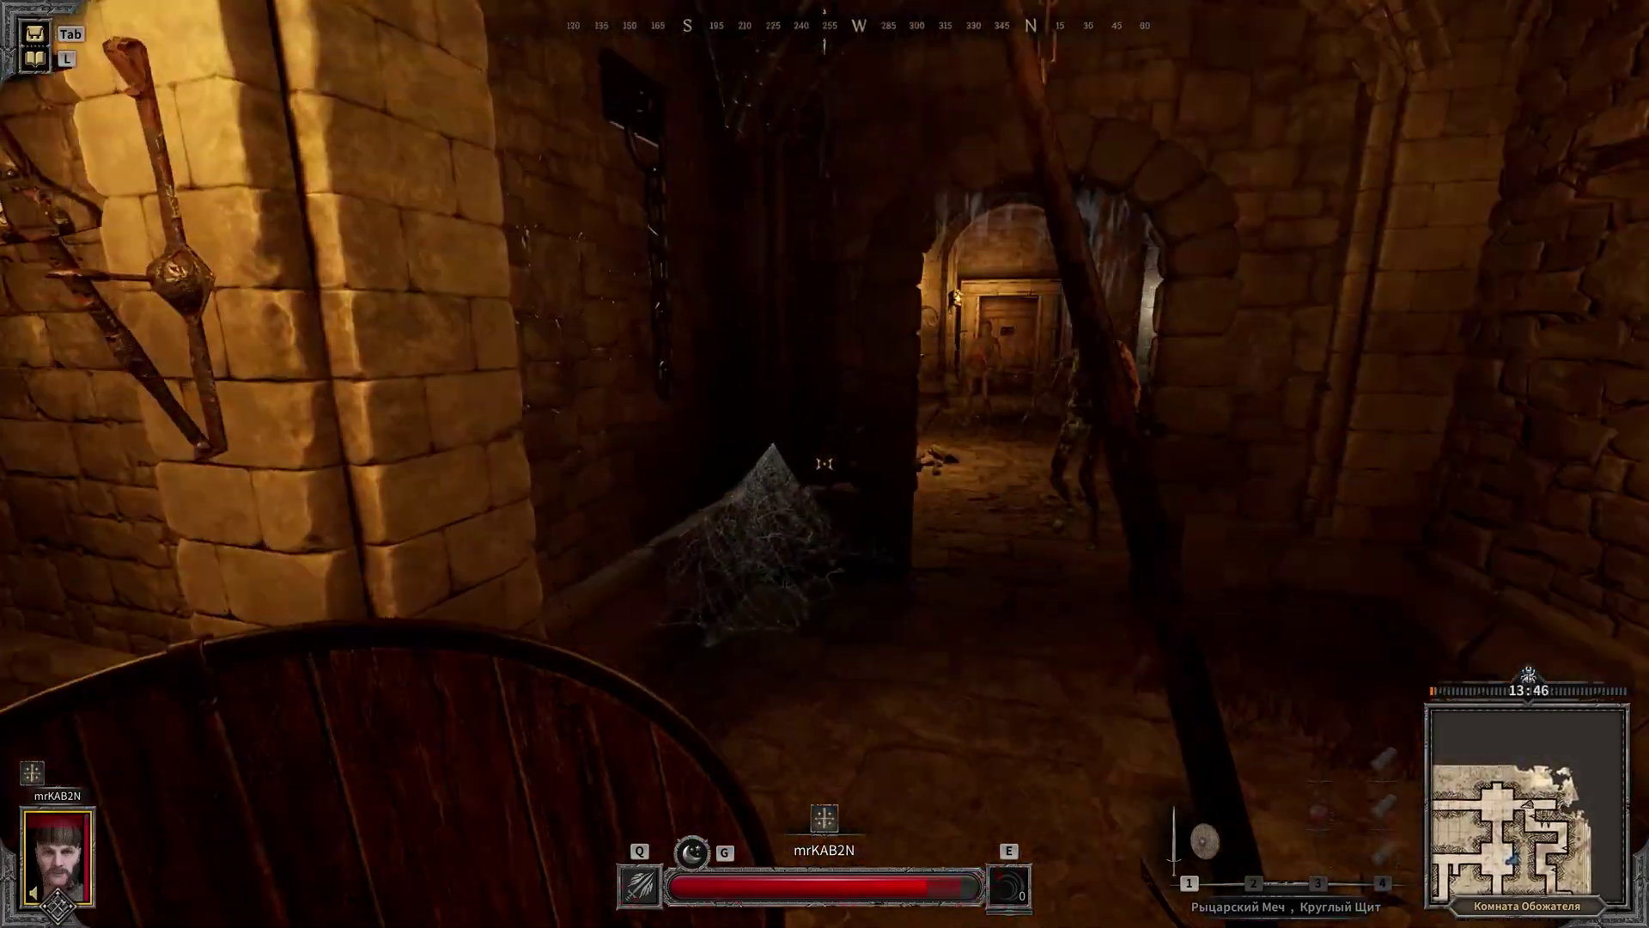
pyautogui.press('w')
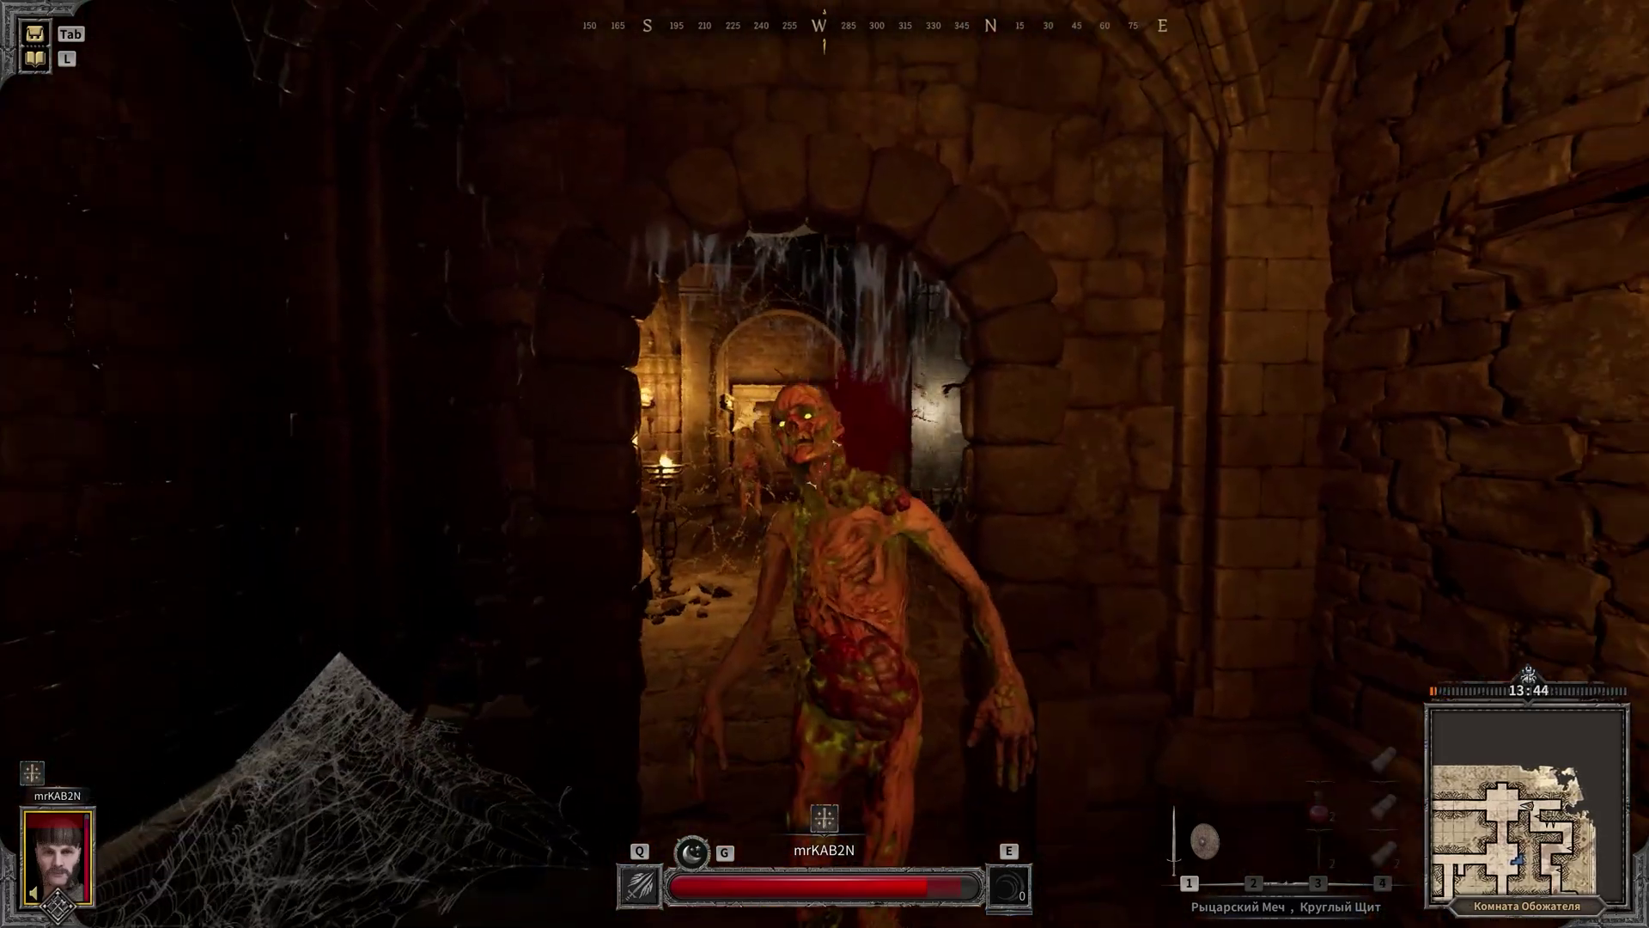
pyautogui.rightClick(824, 464)
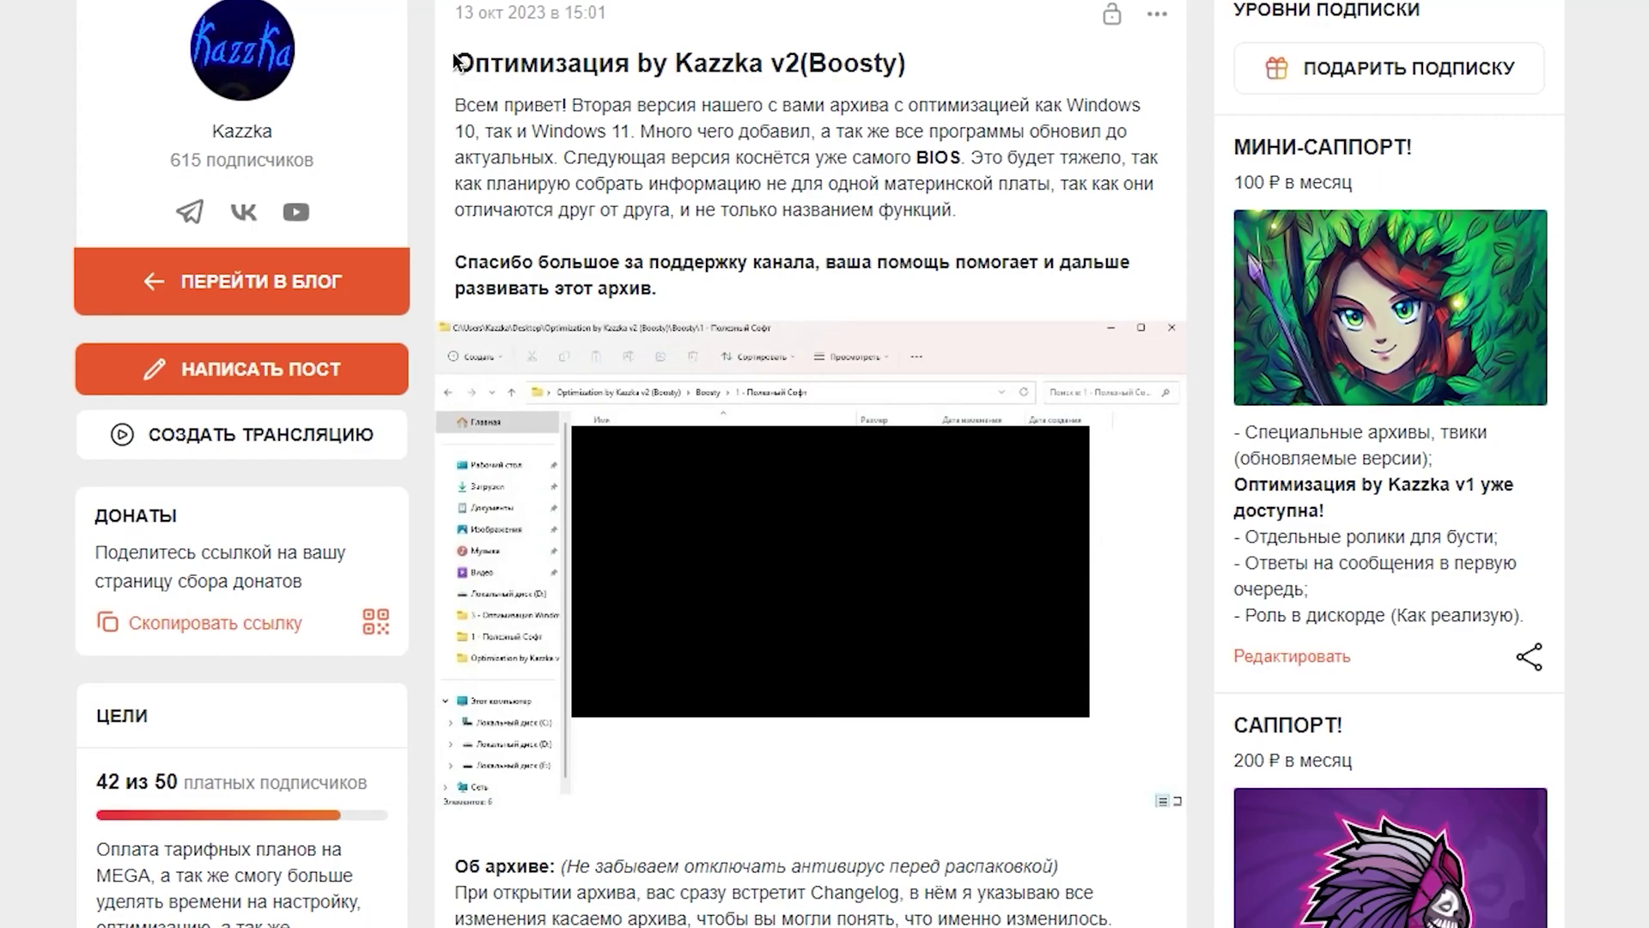
# - Look through the Boosty posts on Оптимизация by Kazzka v2, its guide video at 11:17, the CS:GO settings and the MEGA archives
pyautogui.moveTo(456, 62); pyautogui.dragTo(1070, 323)
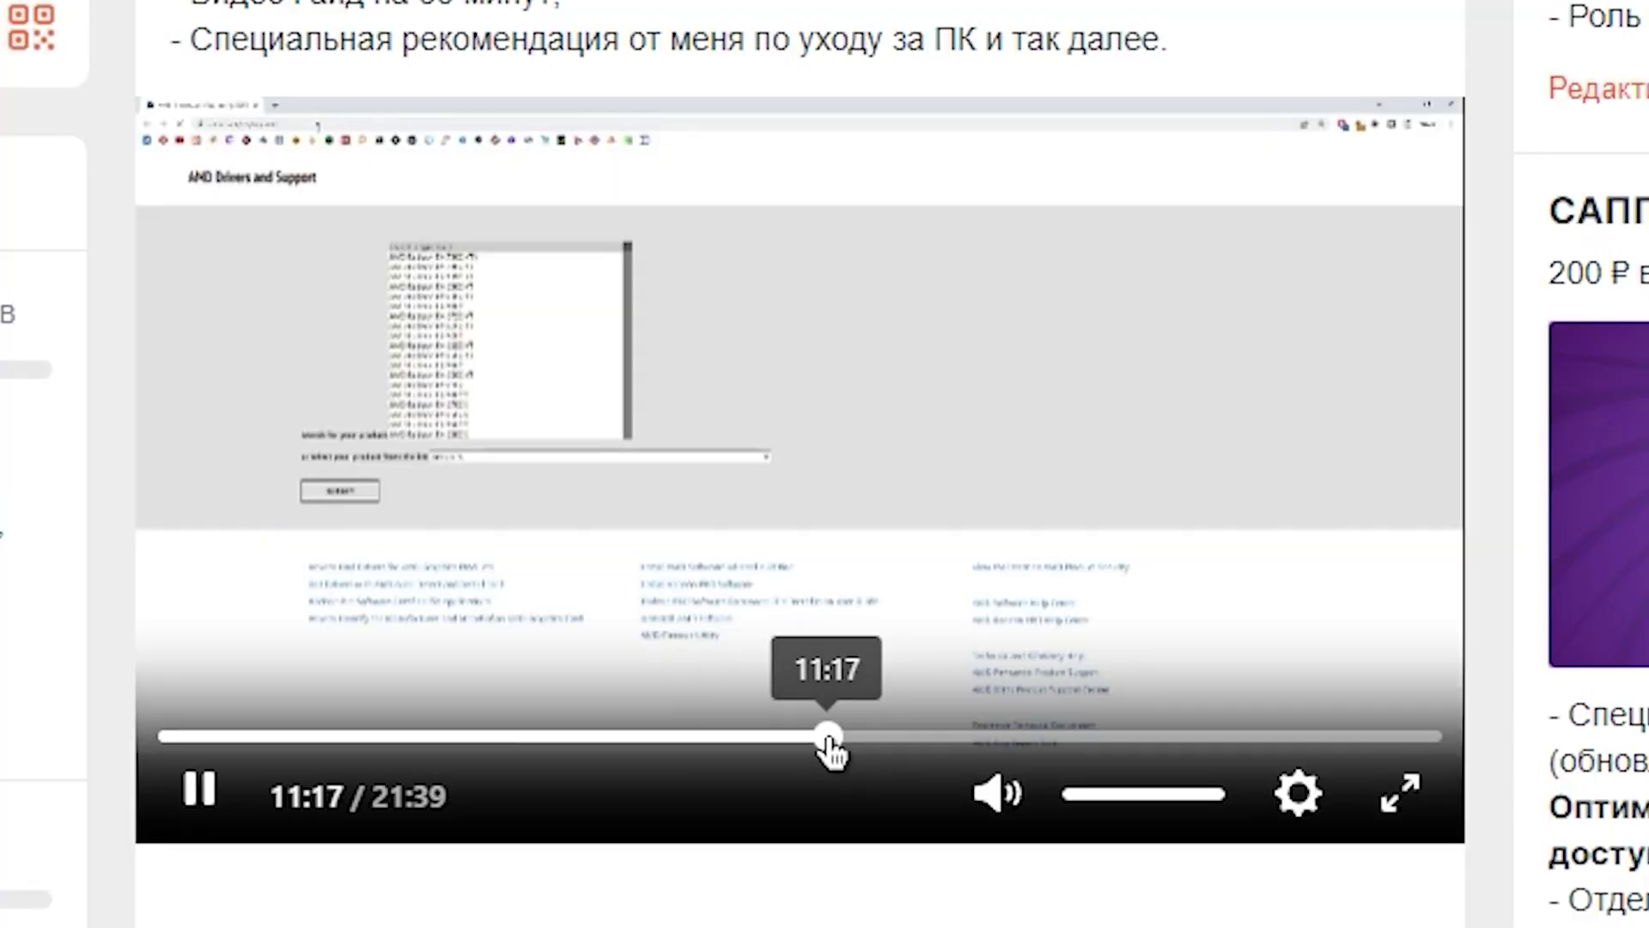
pyautogui.click(826, 740)
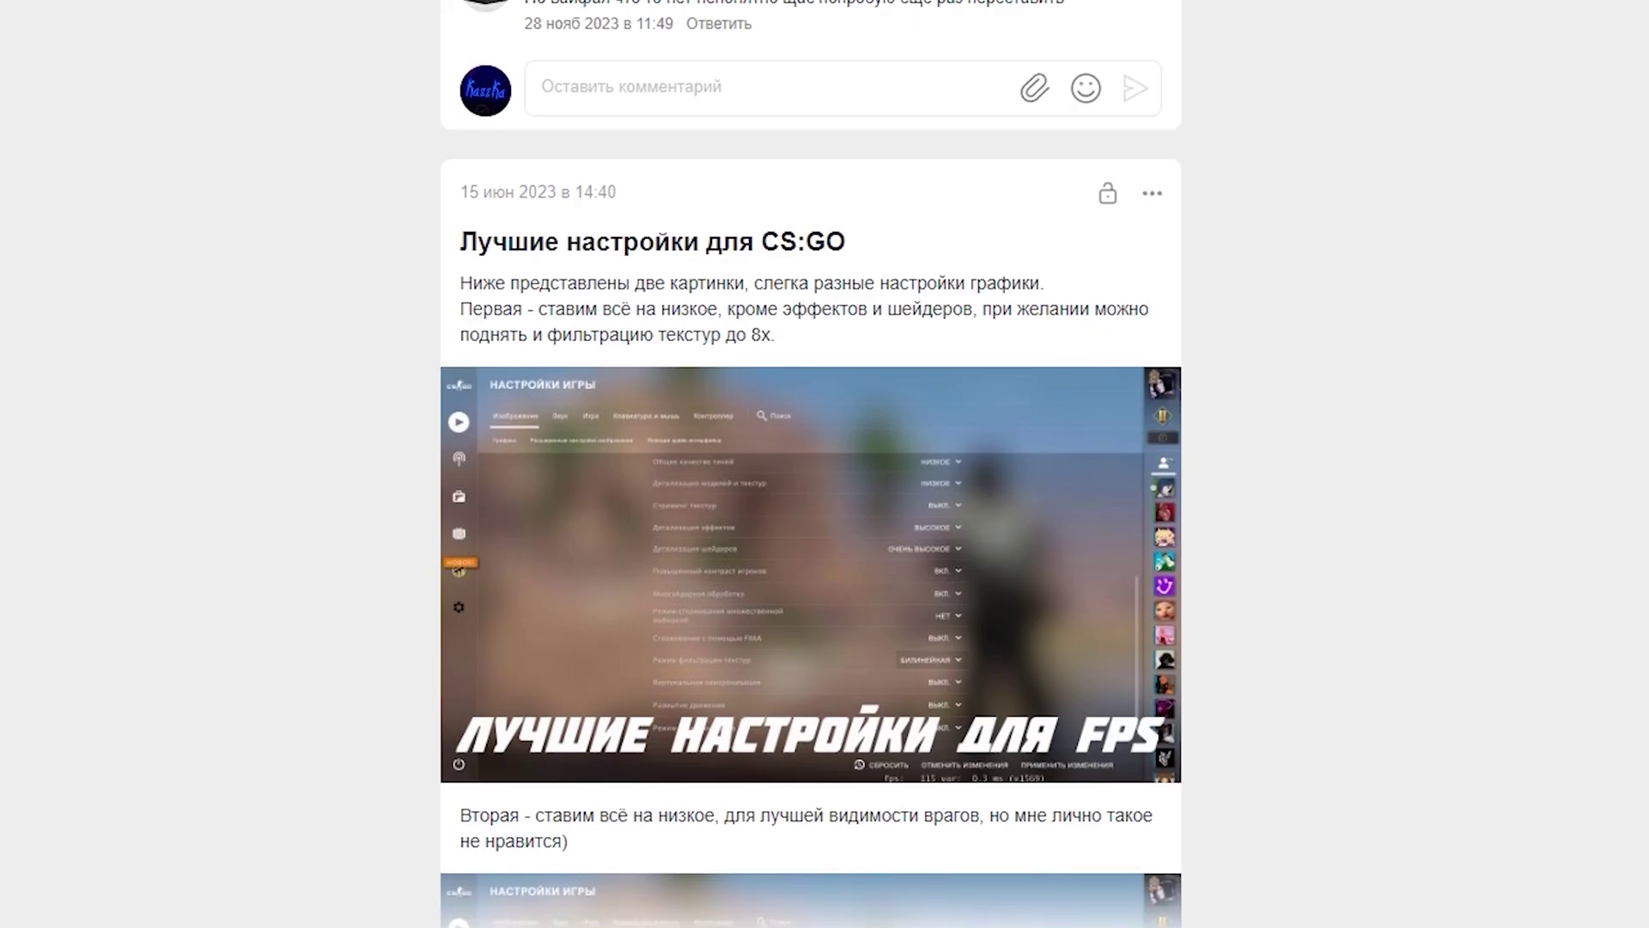
pyautogui.scroll(-5, 811, 463)
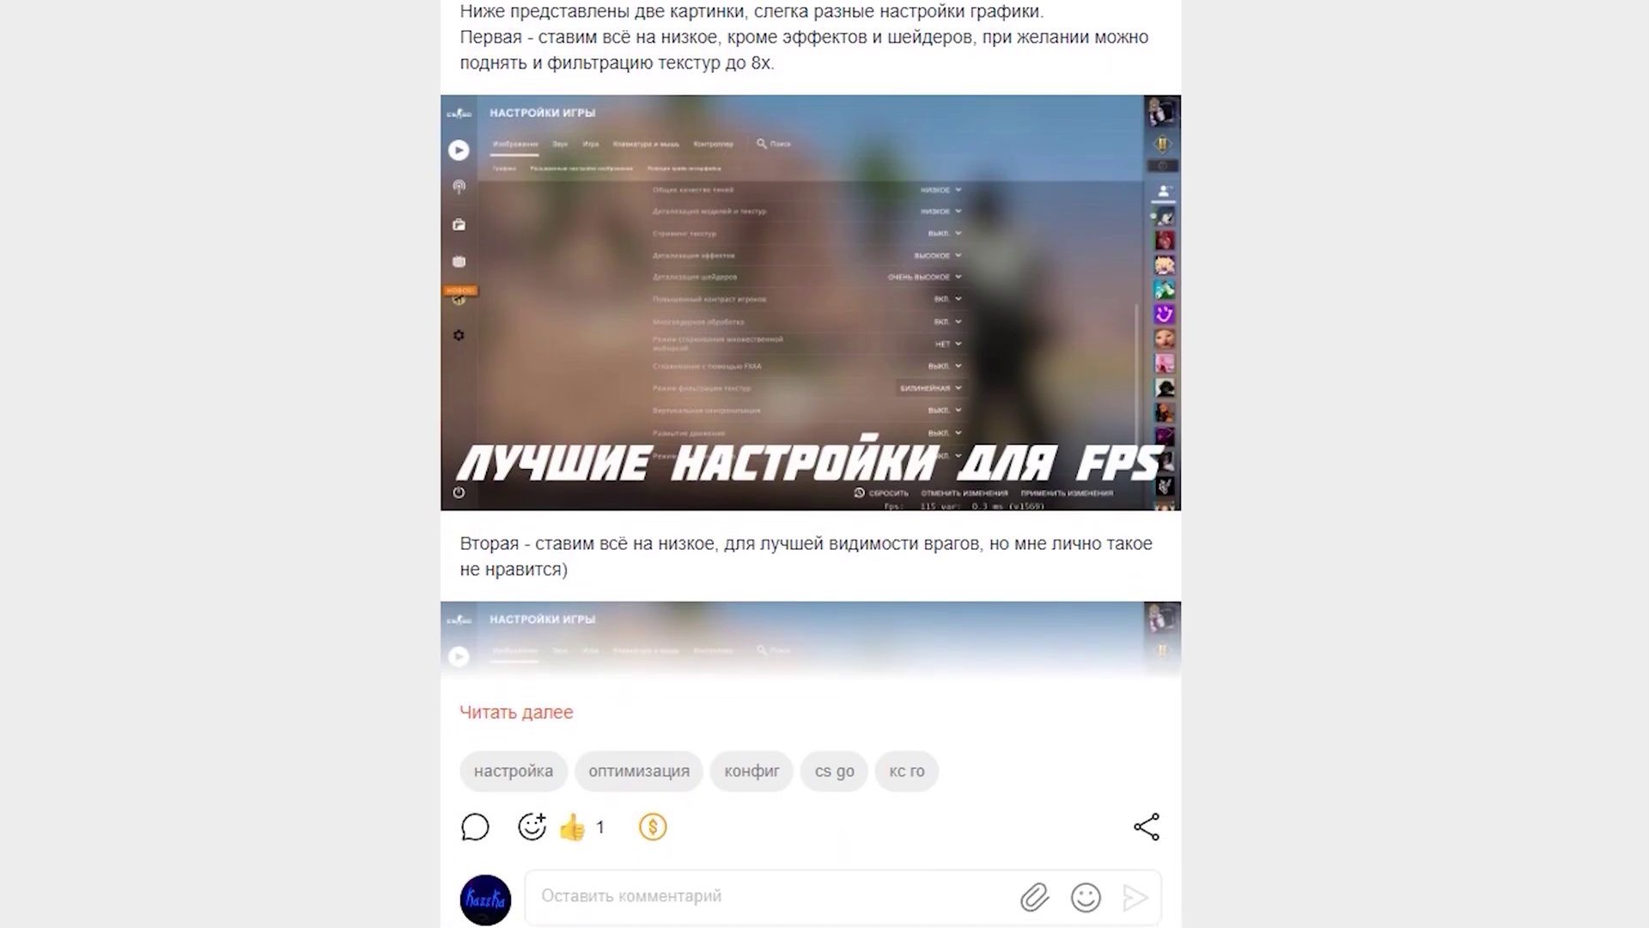
pyautogui.scroll(-10, 811, 464)
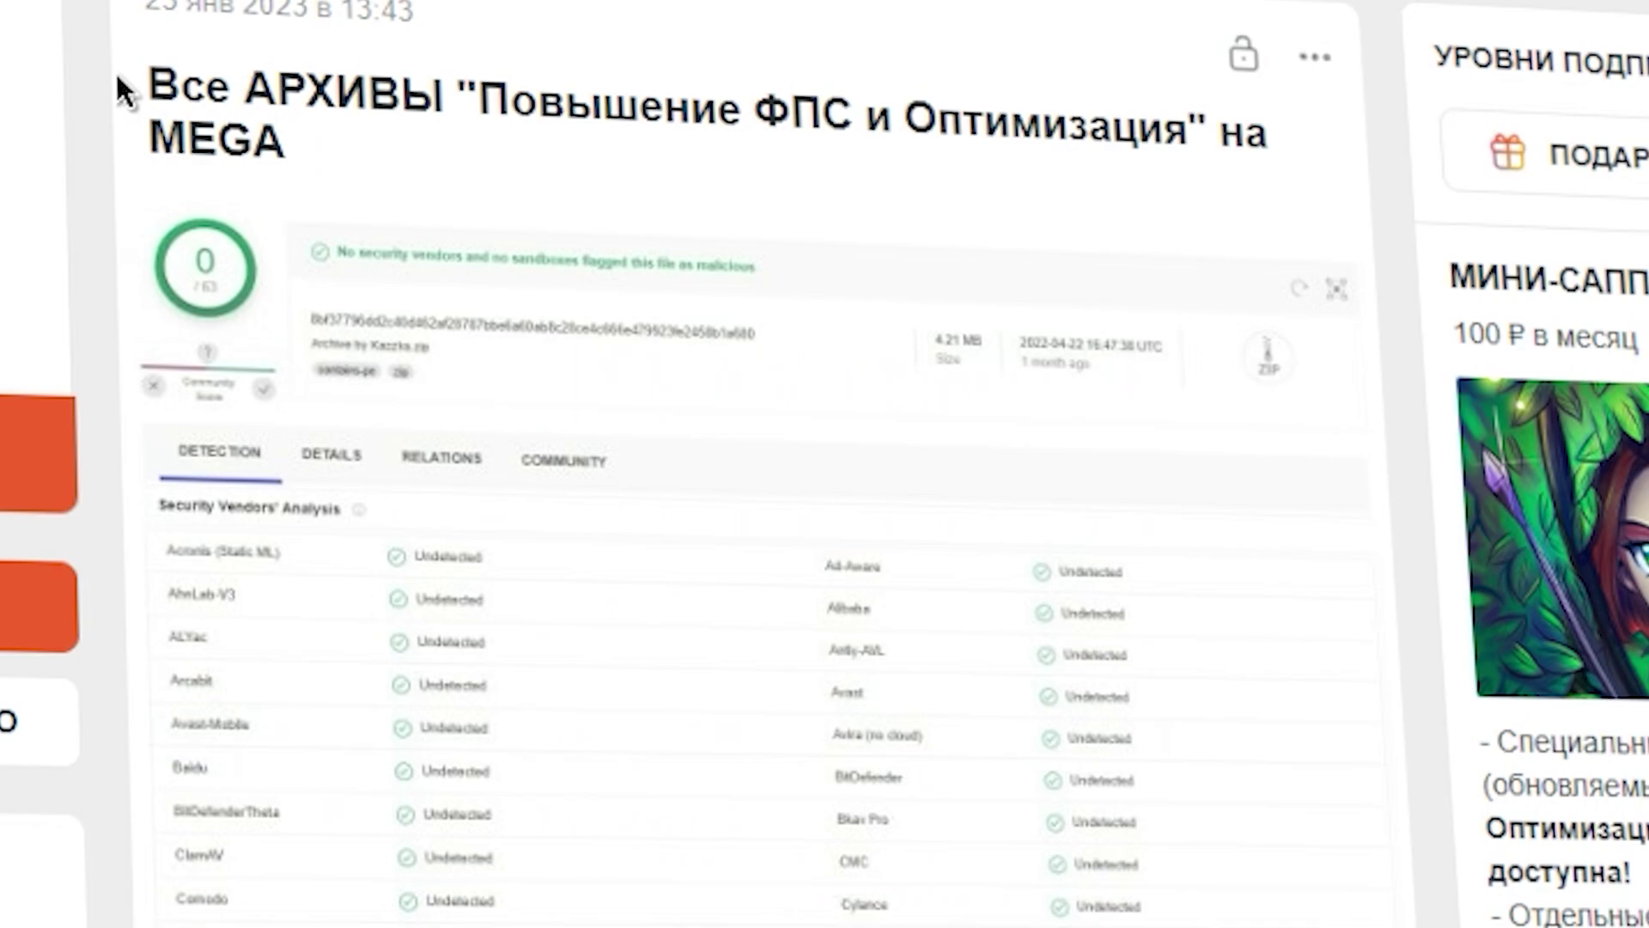
pyautogui.moveTo(121, 81); pyautogui.dragTo(630, 148)
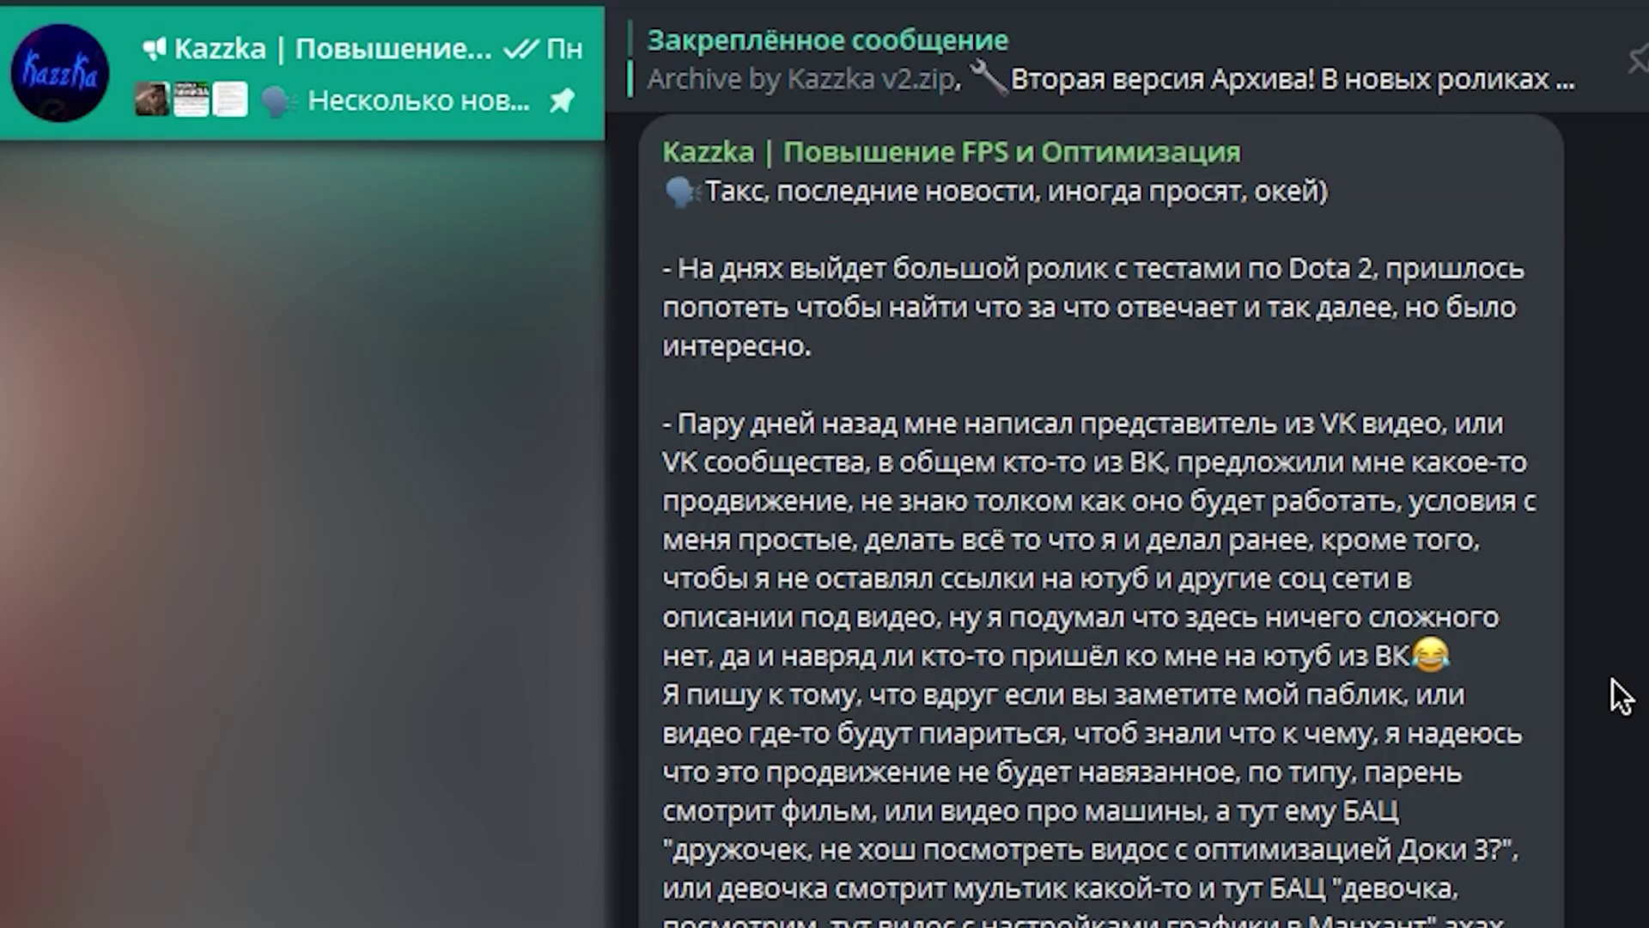
# - Read through the Kazzka Telegram channel's news, then the братва and новости channels of the BRATVA Discord server
pyautogui.scroll(-10, 1621, 696)
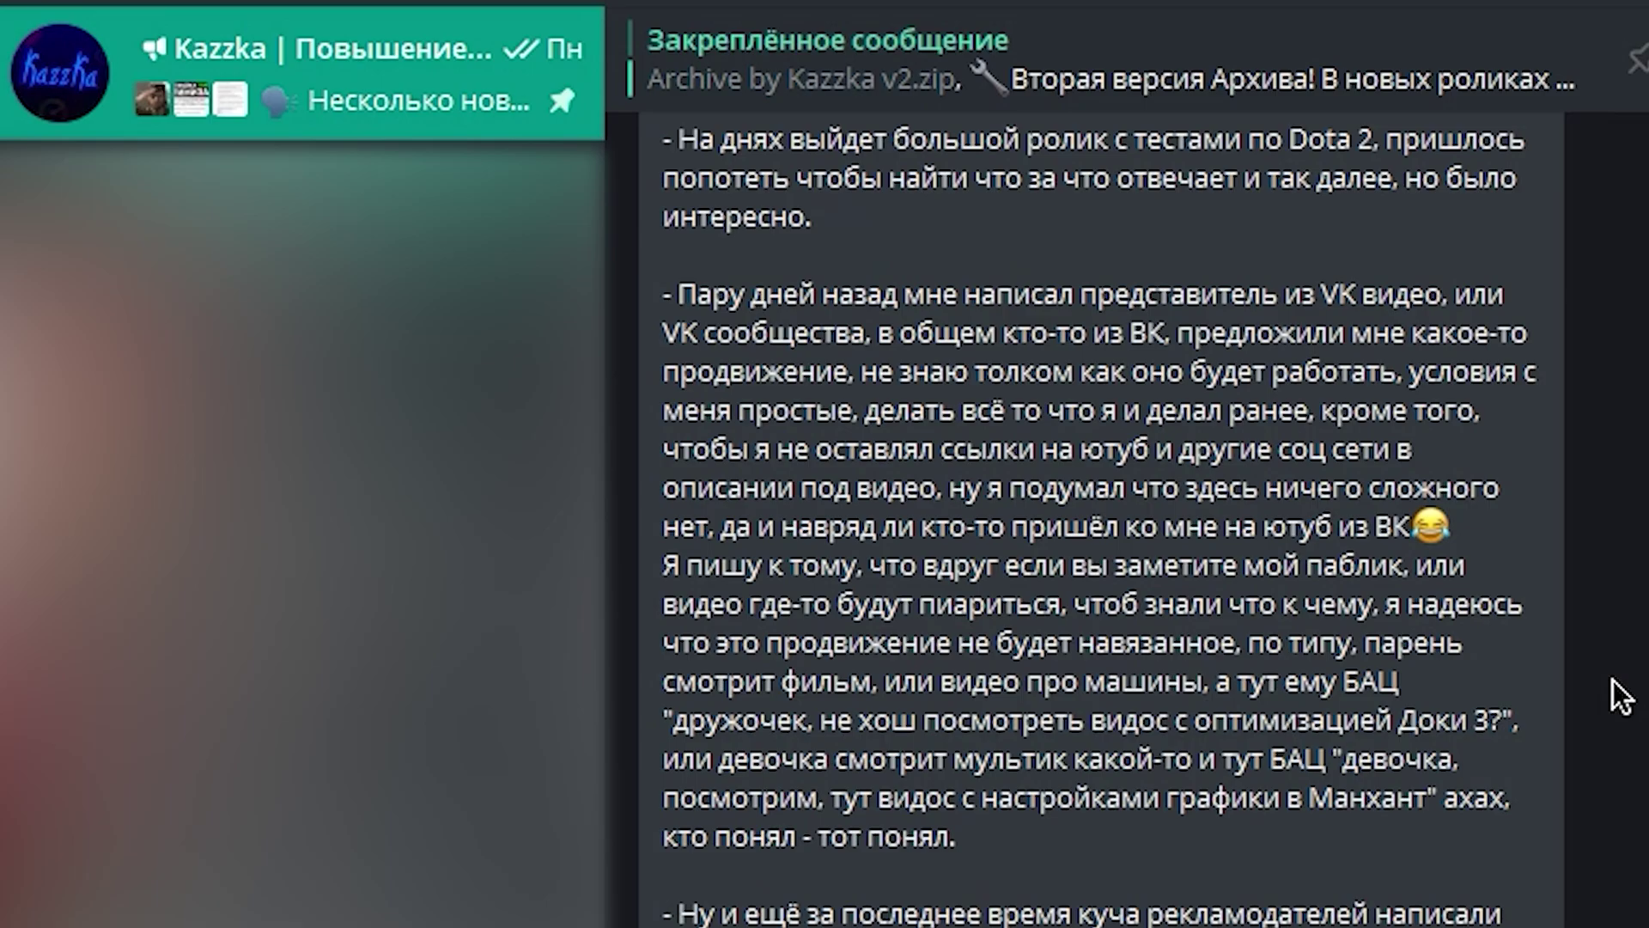
pyautogui.scroll(-5, 1643, 653)
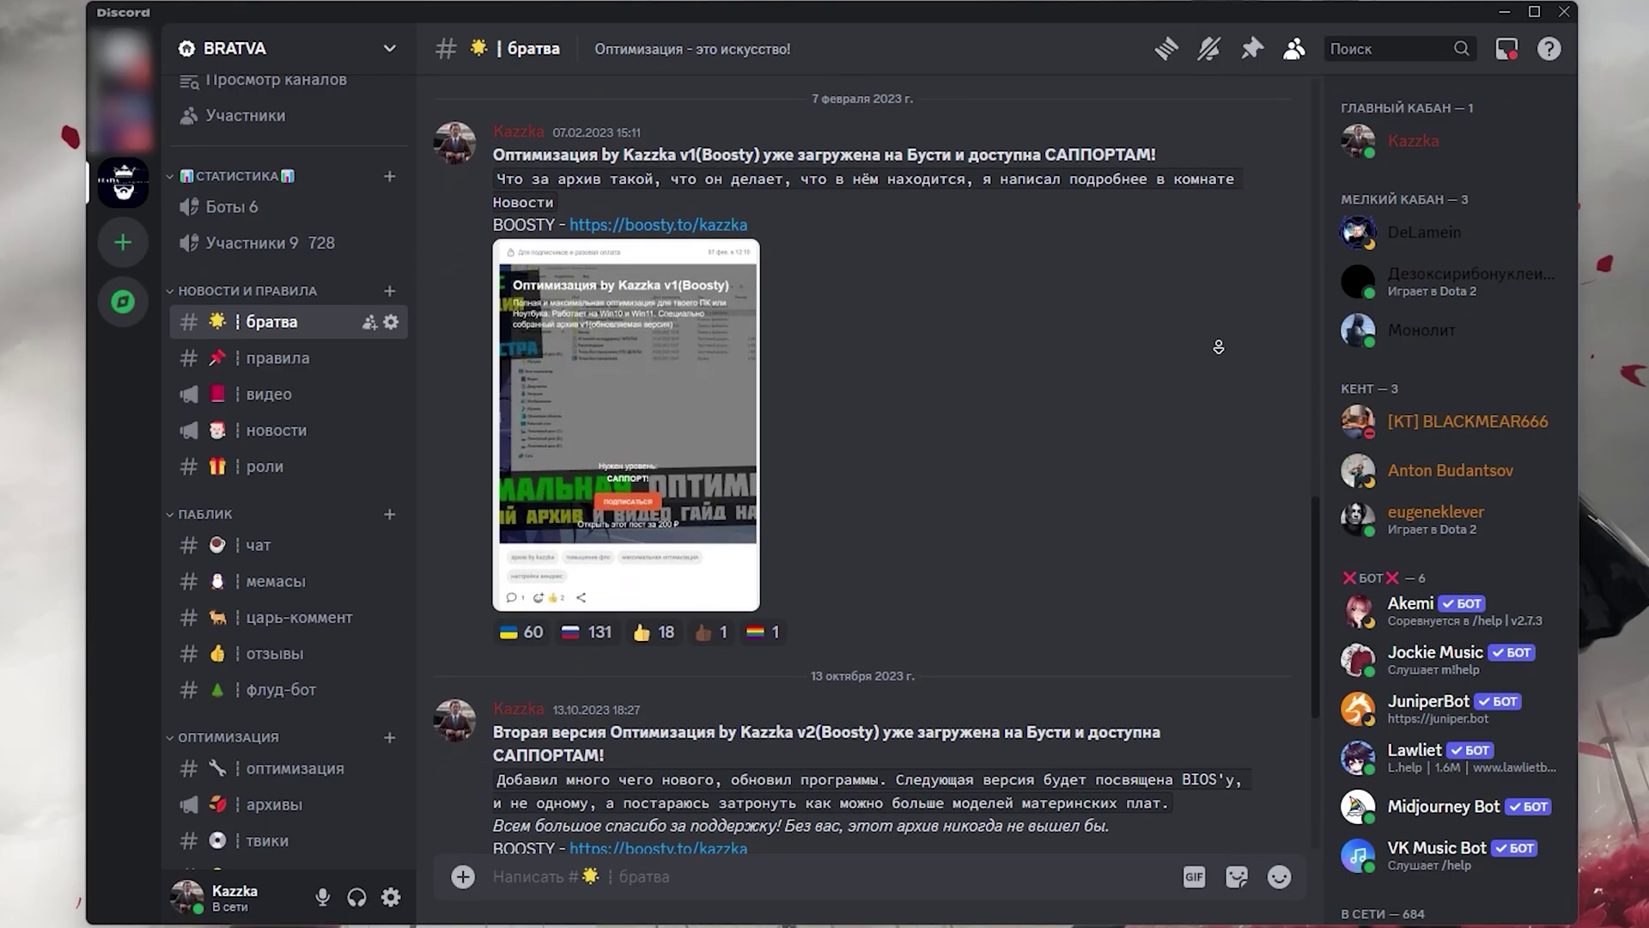
pyautogui.scroll(-5, 1218, 346)
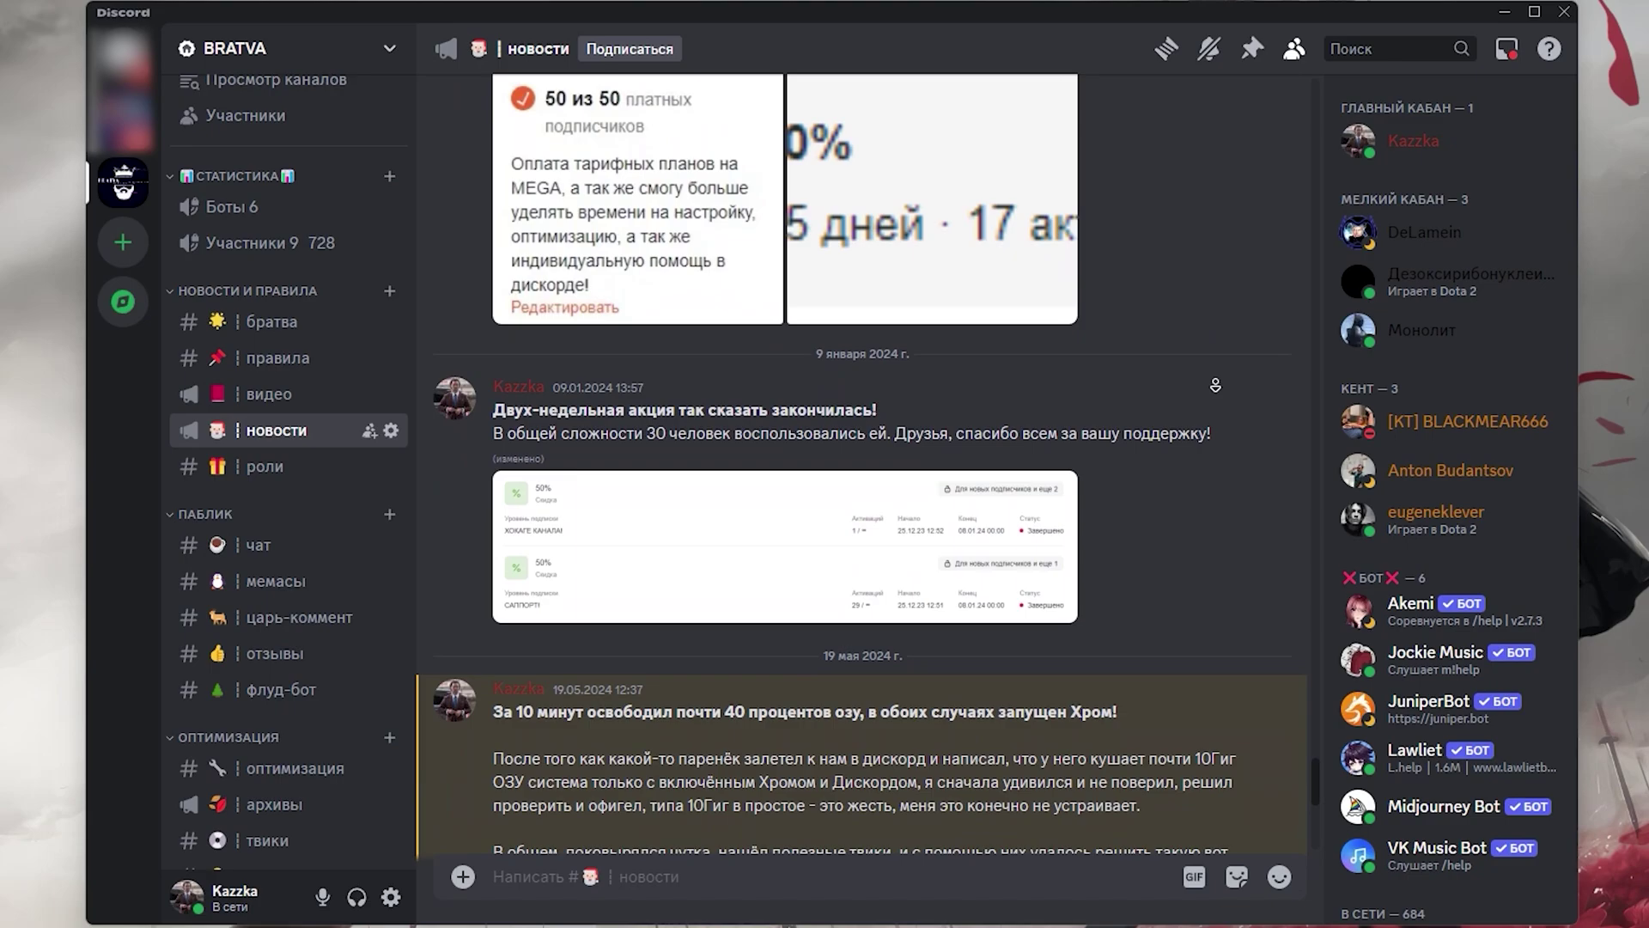
pyautogui.scroll(-5, 1215, 385)
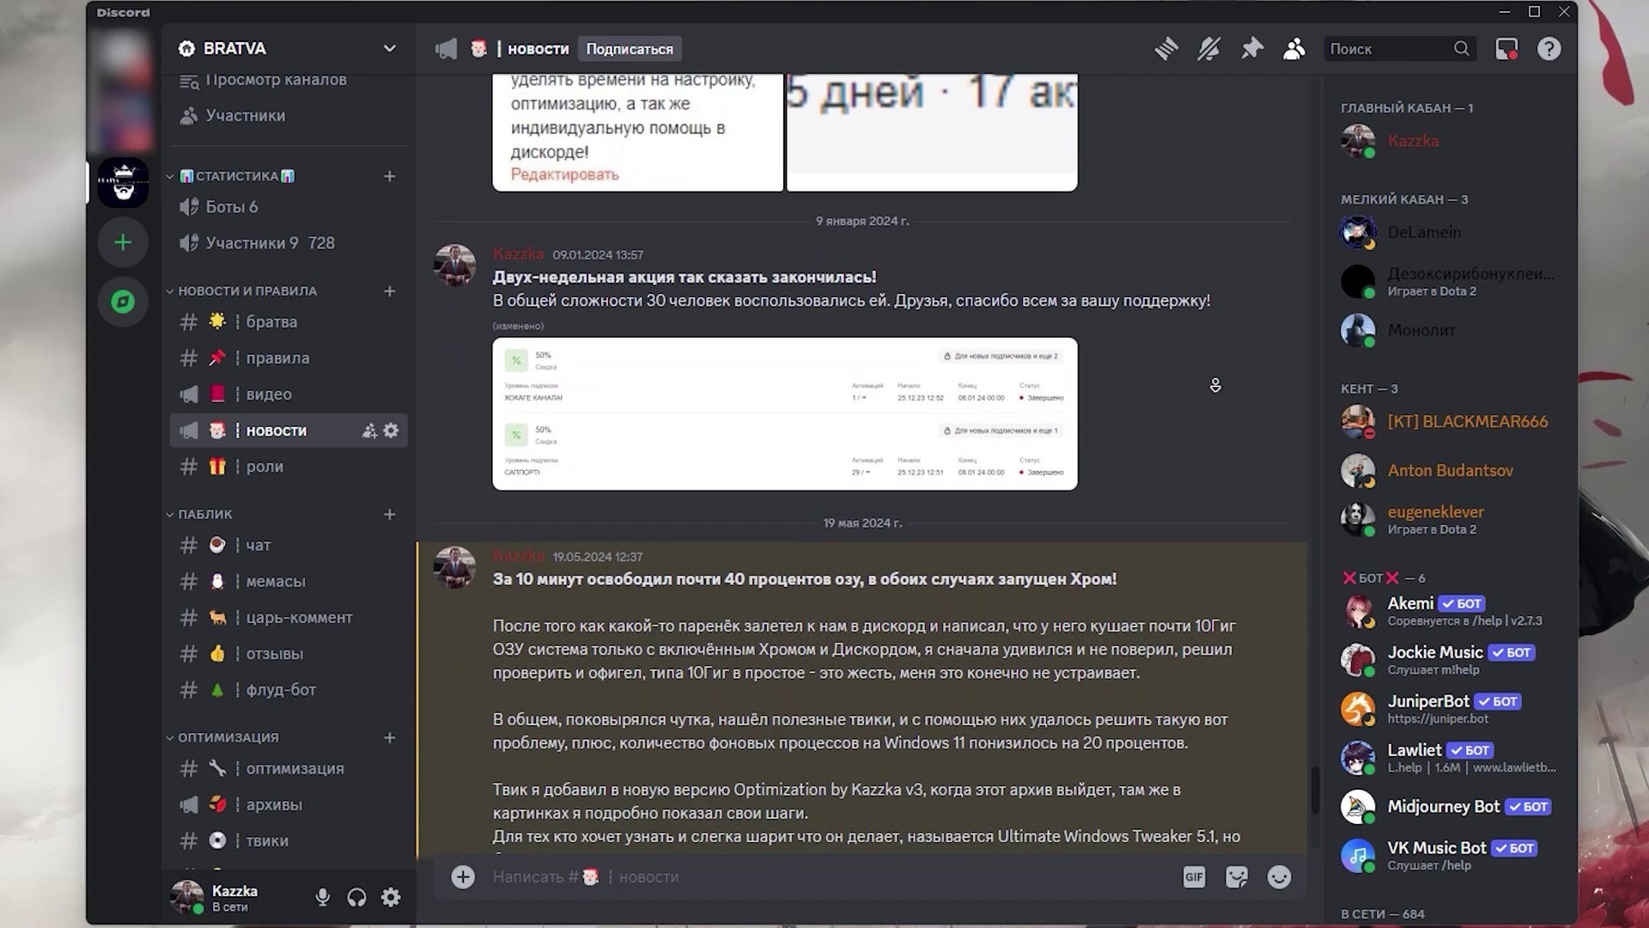